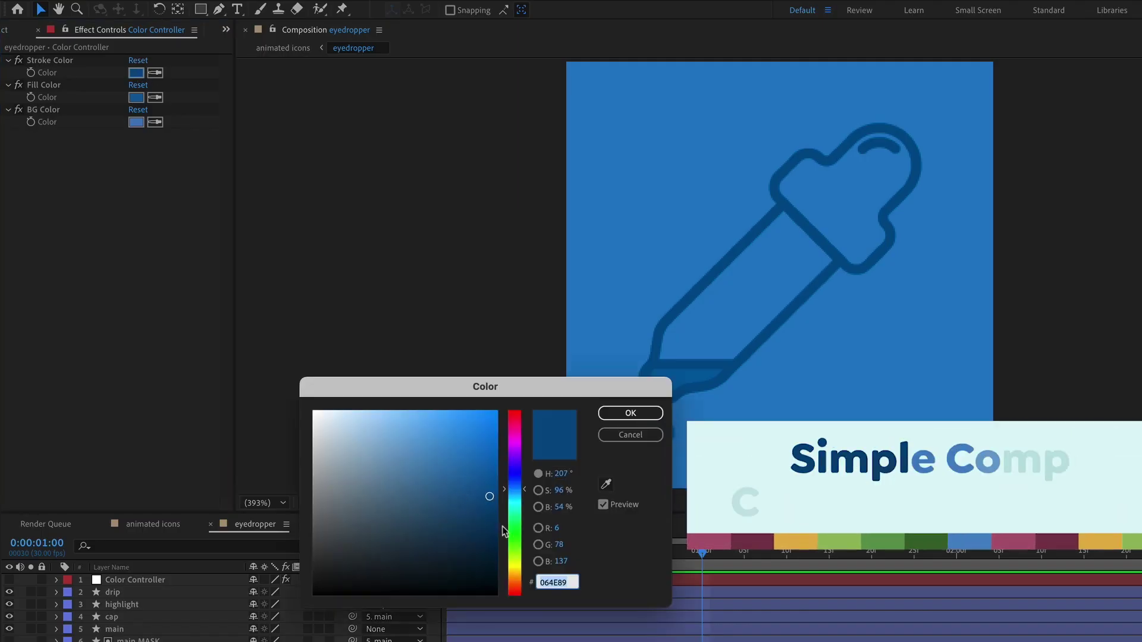
# Set the Color Controller's Stroke Color to a dark purple
pyautogui.moveTo(511, 489); pyautogui.dragTo(511, 453)
pyautogui.click(481, 538)
pyautogui.click(631, 413)
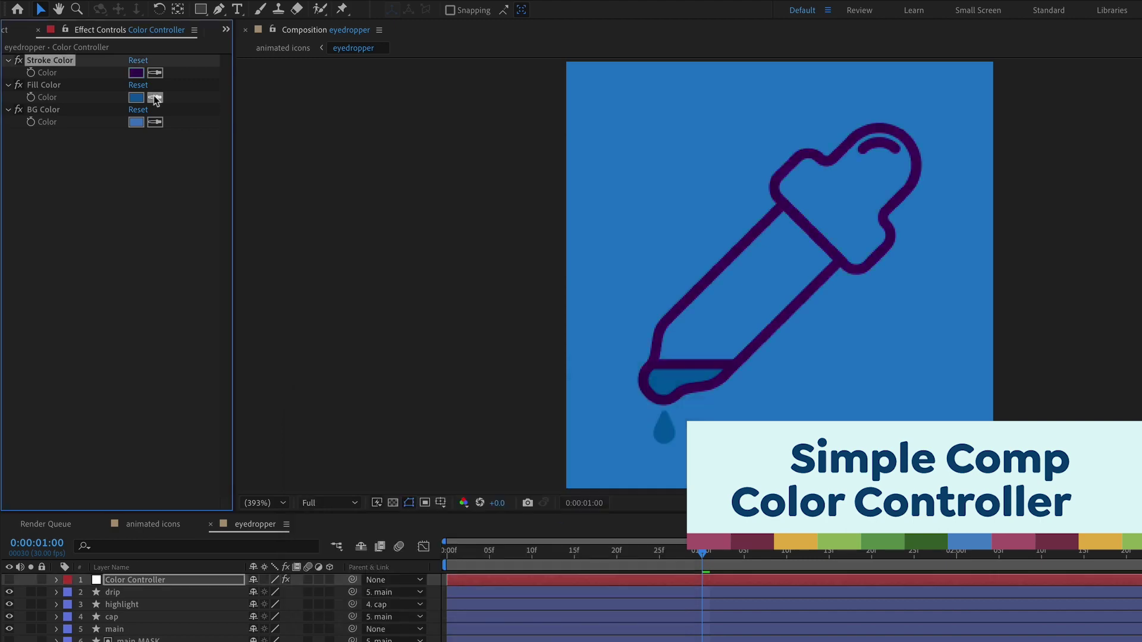
# Set the Color Controller's Fill Color to a medium purple, 703696
pyautogui.click(136, 96)
pyautogui.click(435, 491)
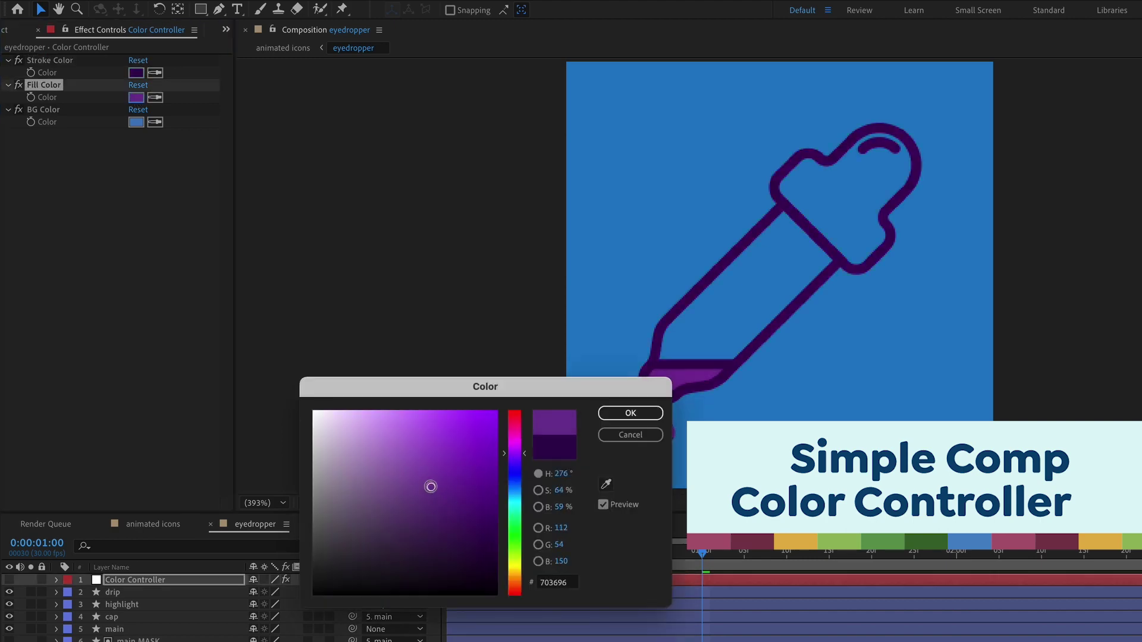
pyautogui.click(630, 412)
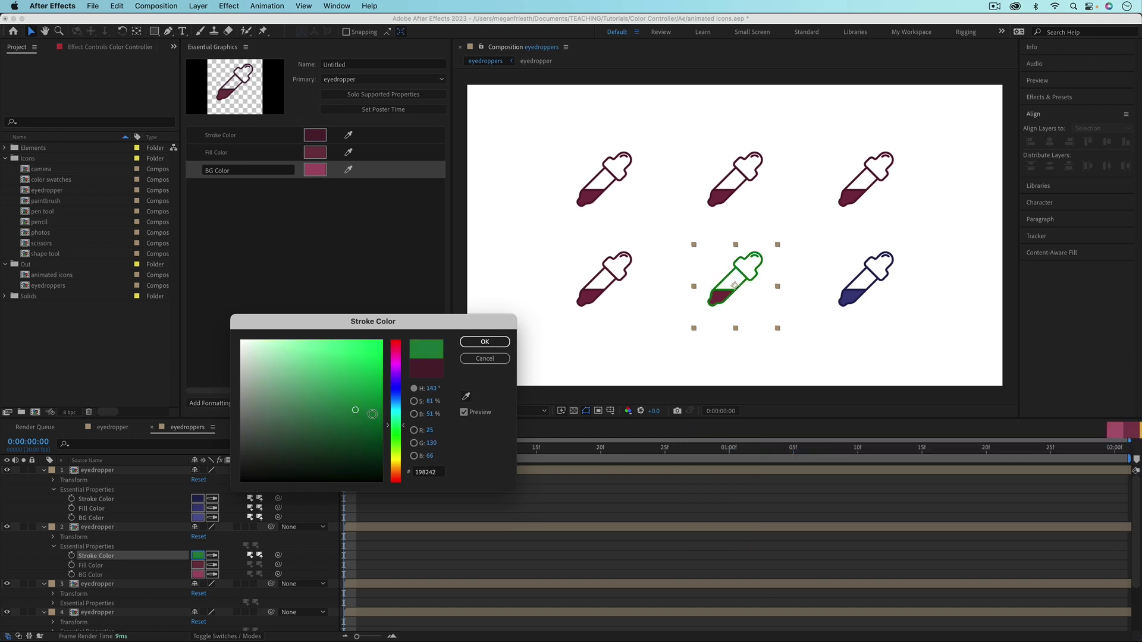
# Give the second eyedropper layer a dark green Stroke Color and a brighter green Fill Color
pyautogui.click(484, 342)
pyautogui.click(197, 565)
pyautogui.click(354, 383)
pyautogui.click(484, 342)
# Give the third eyedropper layer a dark yellow Stroke Color and a lighter yellow Fill Color, E3CF60
pyautogui.scroll(-2, 215, 577)
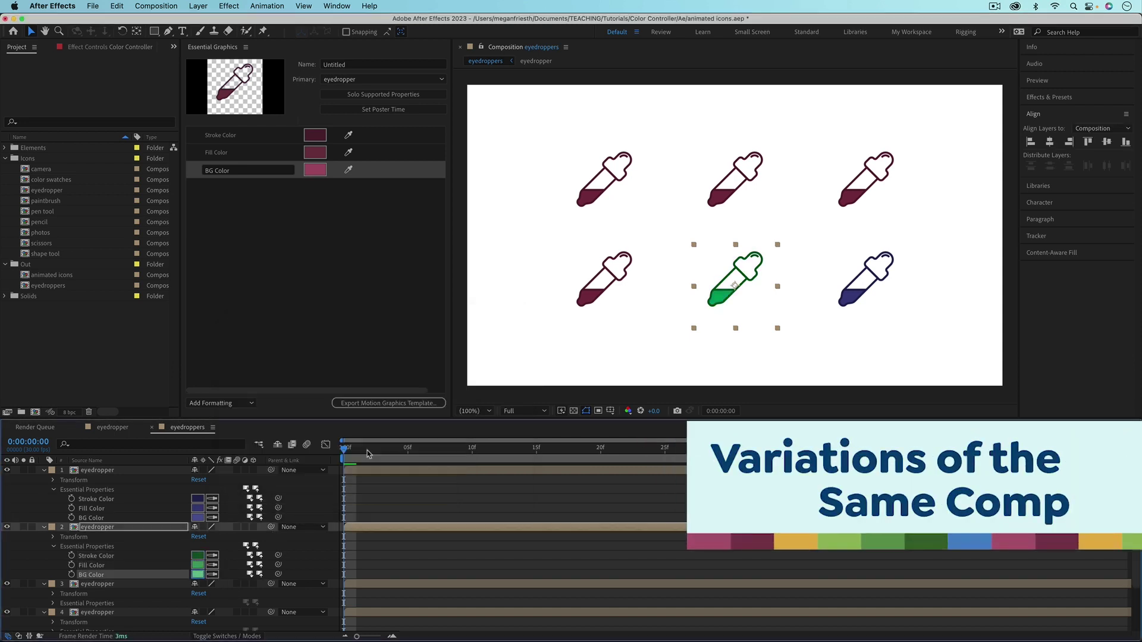
pyautogui.click(54, 546)
pyautogui.click(197, 555)
pyautogui.click(357, 382)
pyautogui.click(485, 342)
pyautogui.click(197, 565)
pyautogui.click(323, 356)
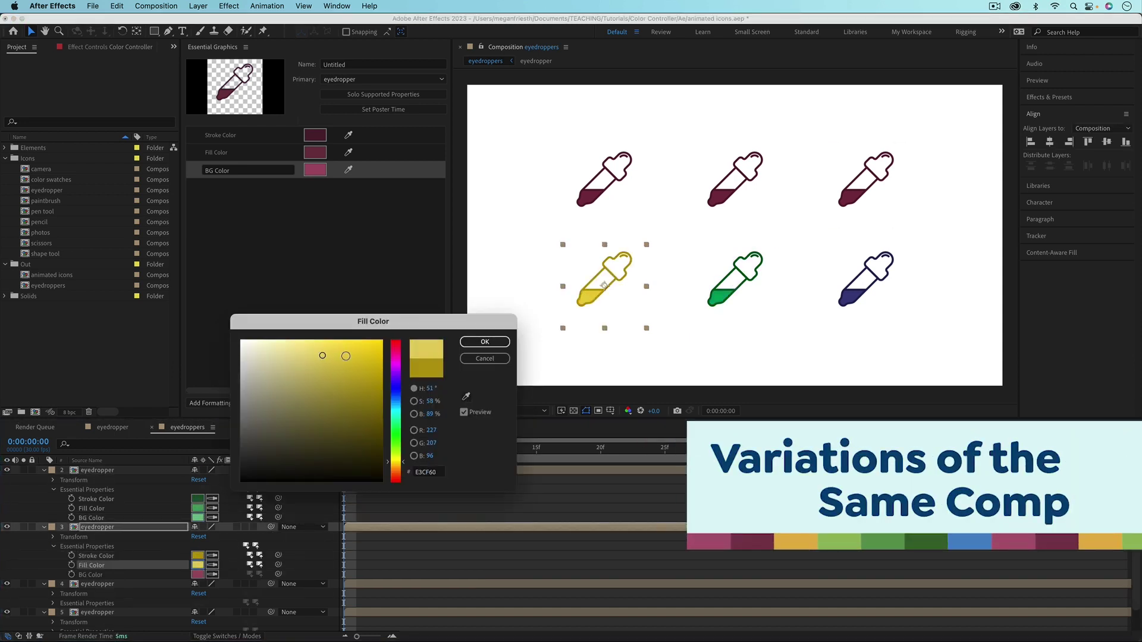
pyautogui.click(474, 339)
# Give the fourth eyedropper layer a teal Stroke Color and a lighter teal Fill Color
pyautogui.scroll(-2, 215, 577)
pyautogui.click(53, 569)
pyautogui.click(198, 579)
pyautogui.click(323, 436)
pyautogui.click(474, 339)
pyautogui.click(197, 588)
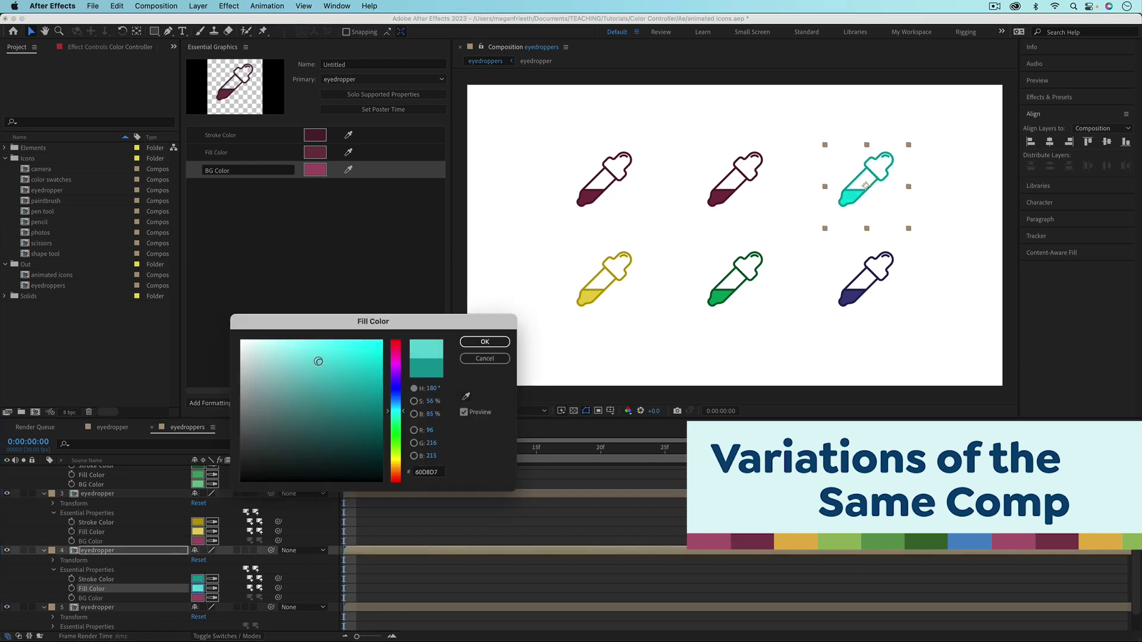
pyautogui.click(296, 370)
pyautogui.click(484, 341)
# Expand the fifth eyedropper layer's Essential Properties and open its Stroke Color
pyautogui.scroll(-2, 214, 576)
pyautogui.click(53, 599)
pyautogui.click(197, 608)
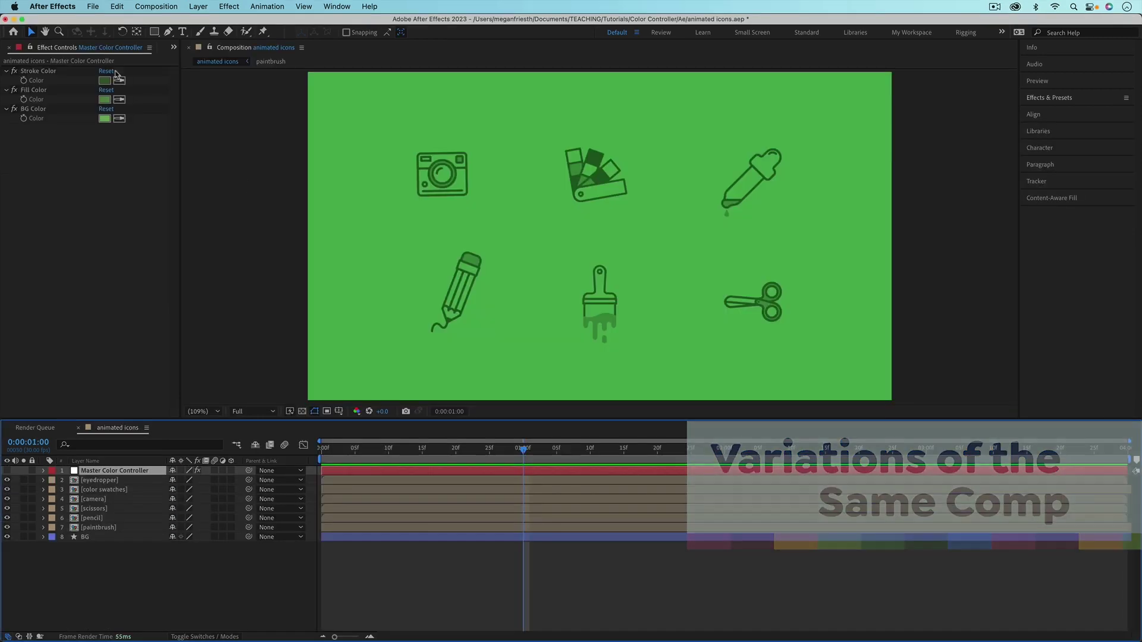
# Set the Master Color Controller's Stroke Color to a dark teal
pyautogui.click(104, 81)
pyautogui.moveTo(396, 431); pyautogui.dragTo(397, 410)
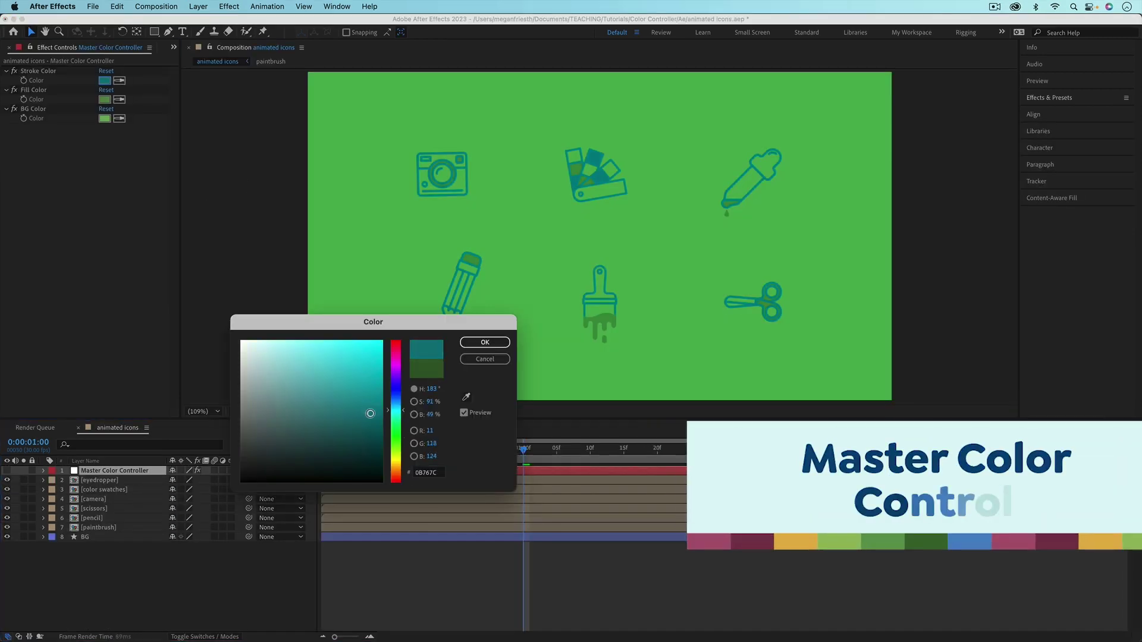
pyautogui.click(484, 341)
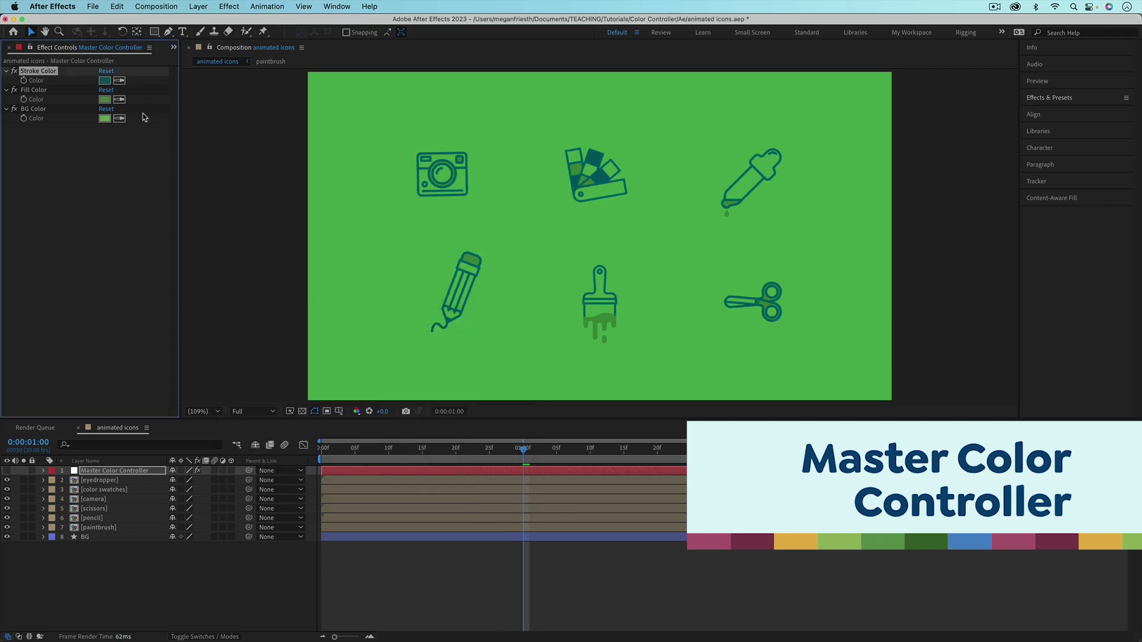
# Set the Master Color Controller's Fill Color to a medium teal and its BG Color to light teal, 77D5DA
pyautogui.click(104, 100)
pyautogui.moveTo(356, 387); pyautogui.dragTo(306, 362)
pyautogui.click(484, 342)
pyautogui.click(104, 119)
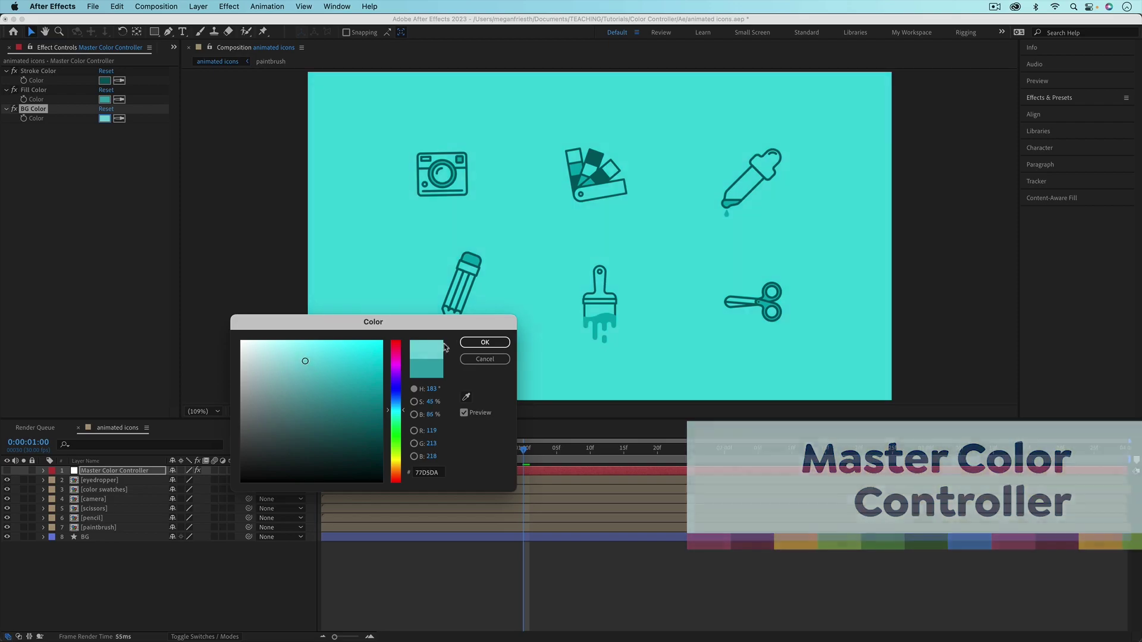
pyautogui.click(484, 342)
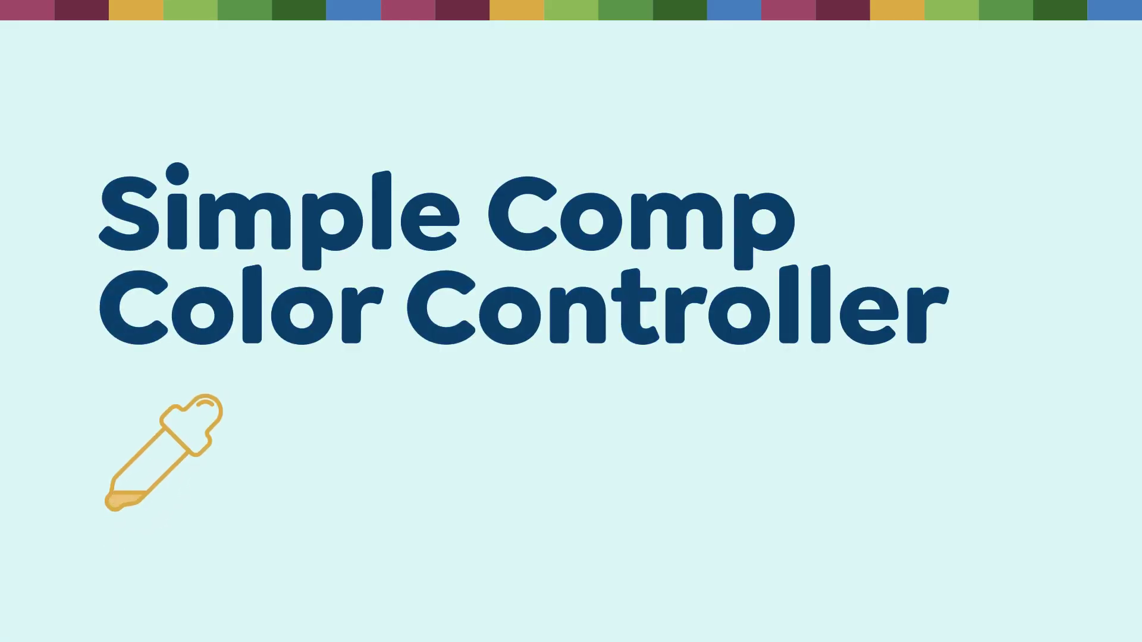
pyautogui.press('space')
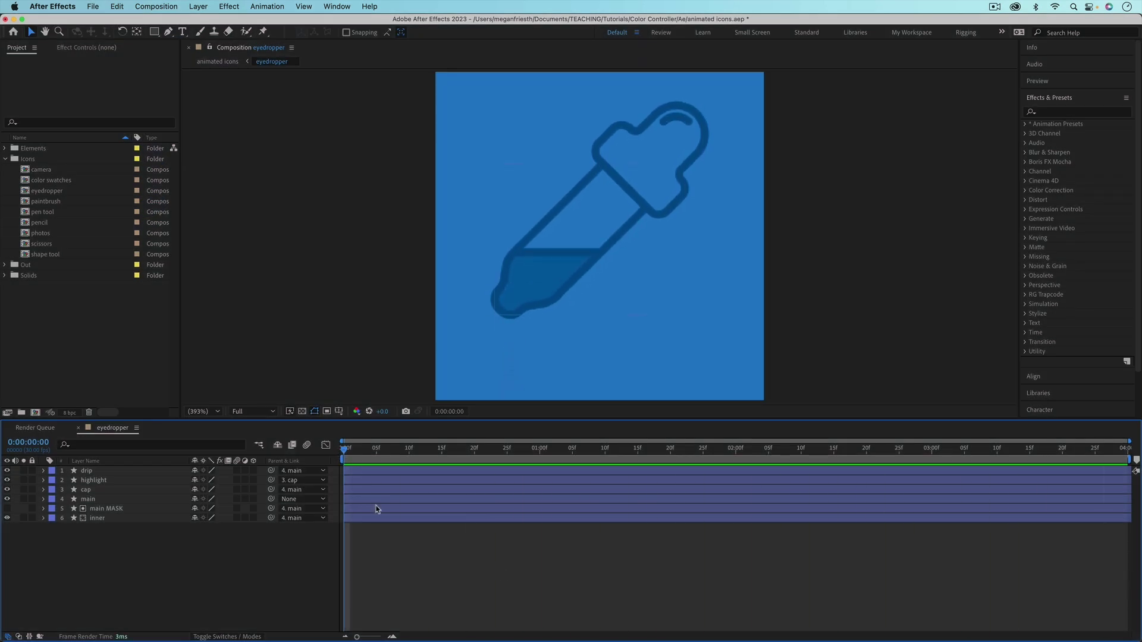
# Add a null object to the eyedropper composition and rename it Color Controller
pyautogui.click(198, 7)
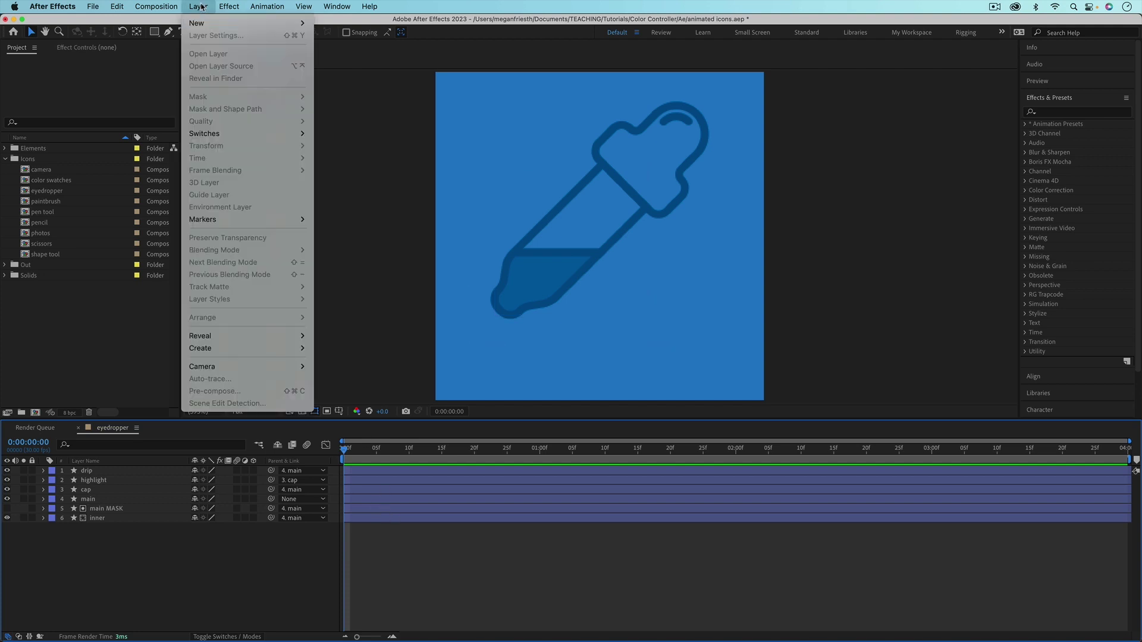
pyautogui.moveTo(203, 23)
pyautogui.click(337, 72)
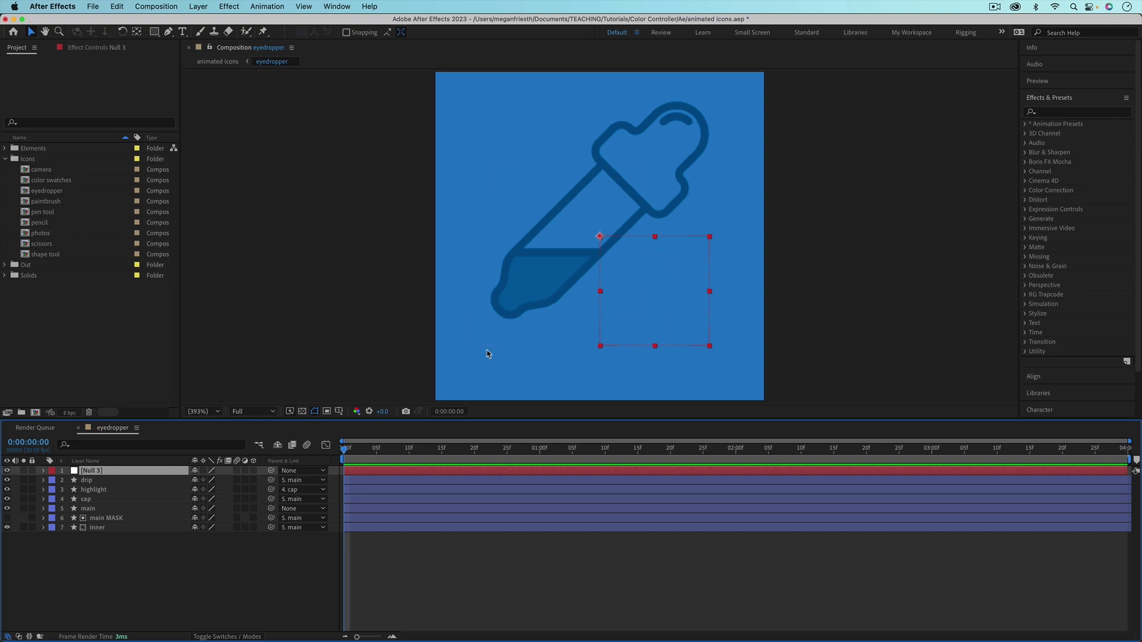
pyautogui.press('Return')
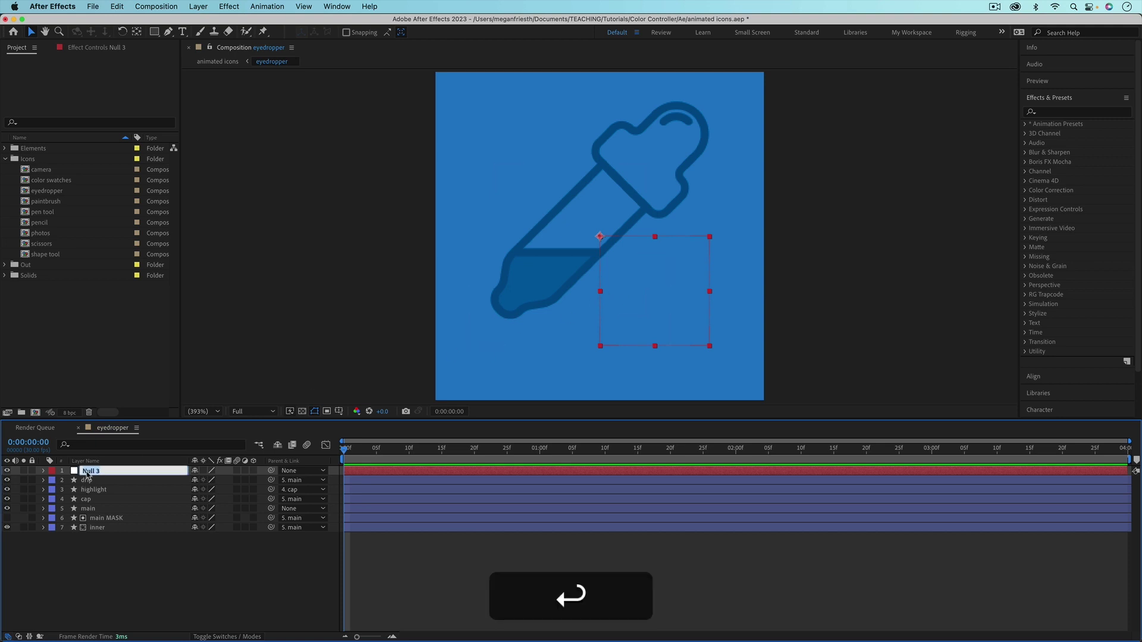
pyautogui.write('Color Controller')
pyautogui.press('Return')
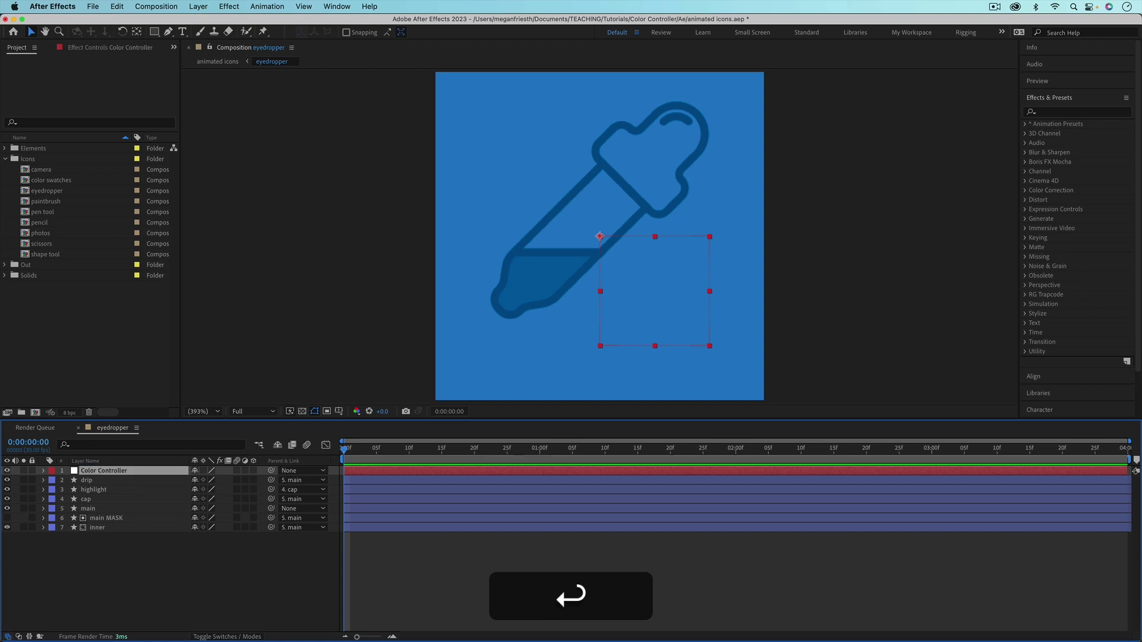
# Add a Color Control expression effect to the Color Controller layer and expand the effect in the timeline
pyautogui.rightClick(109, 472)
pyautogui.moveTo(119, 471)
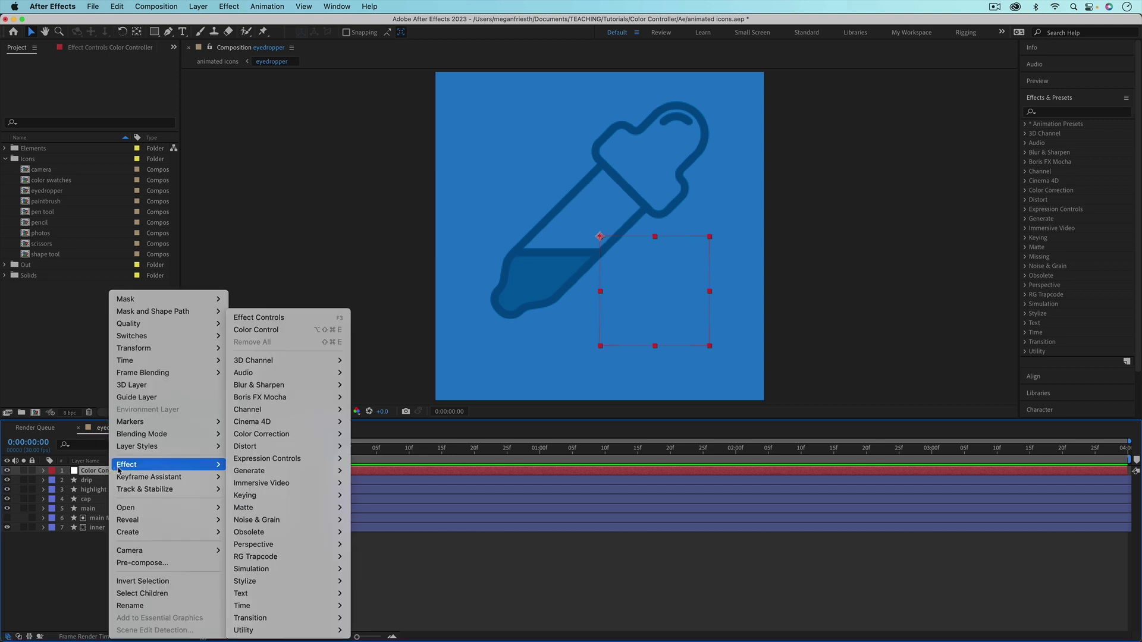
pyautogui.moveTo(246, 462)
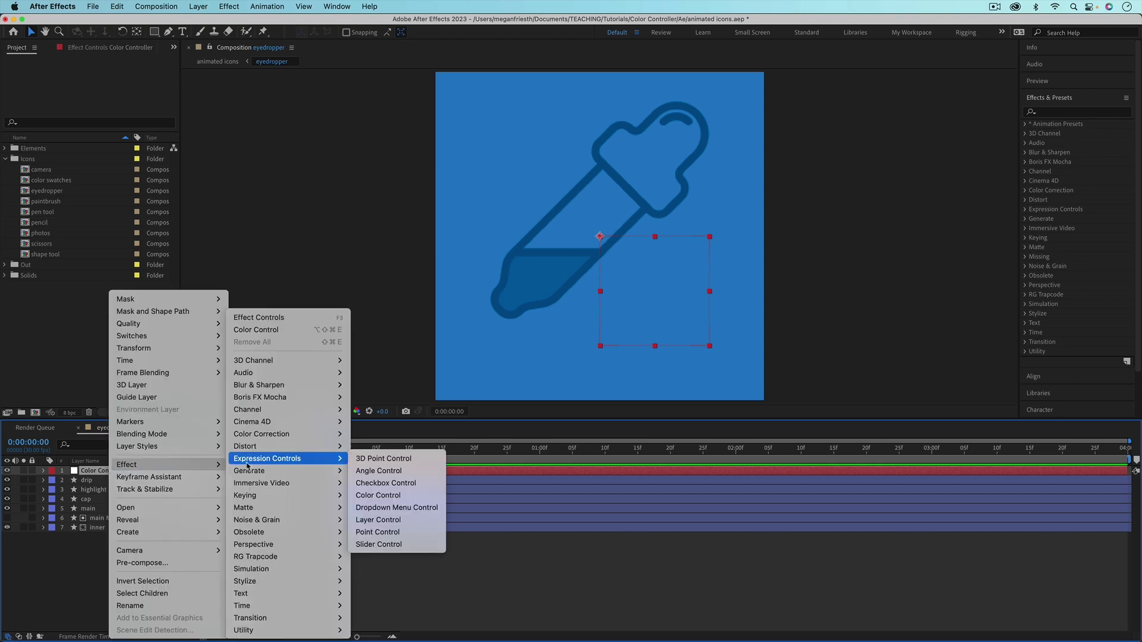
pyautogui.click(429, 498)
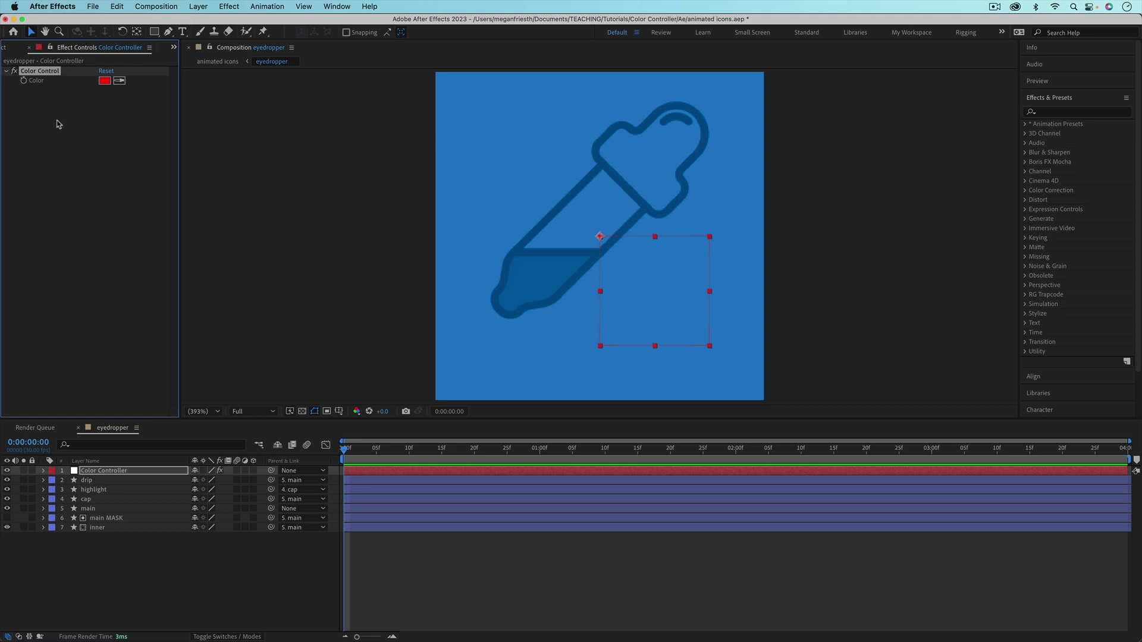
pyautogui.click(43, 471)
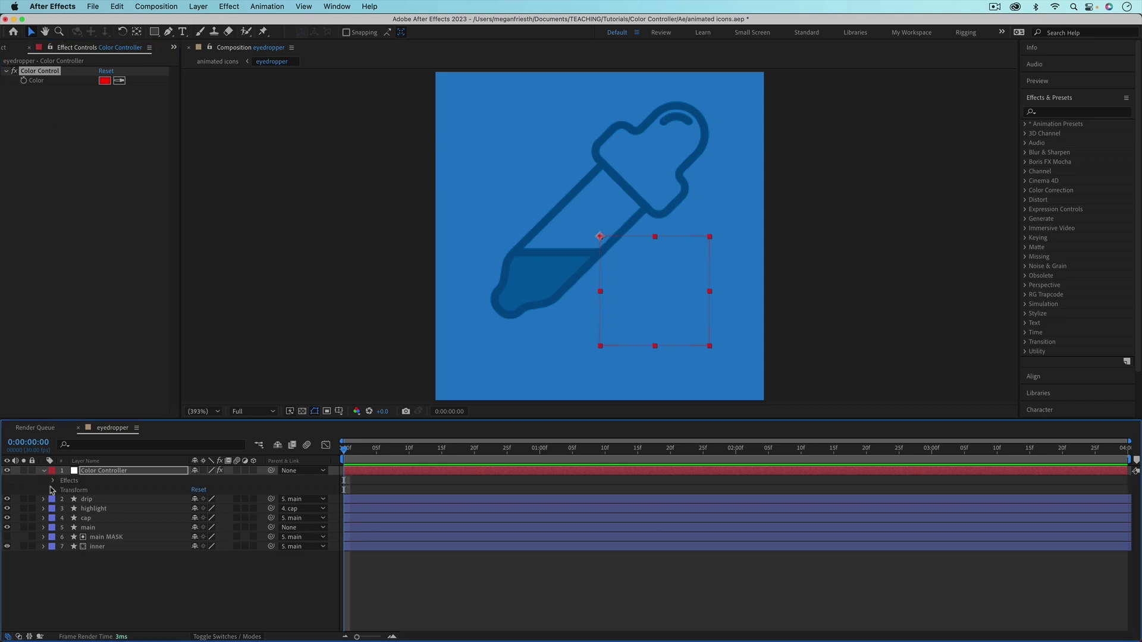
pyautogui.click(54, 481)
pyautogui.click(63, 490)
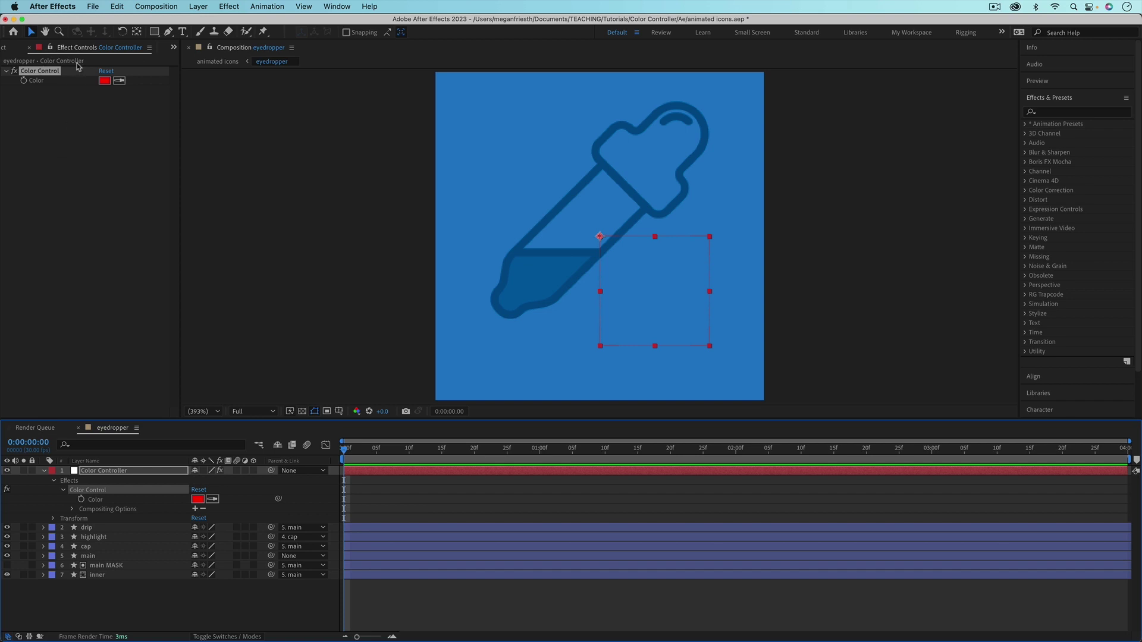
# Rename the Color Control effect to Stroke Color
pyautogui.click(54, 51)
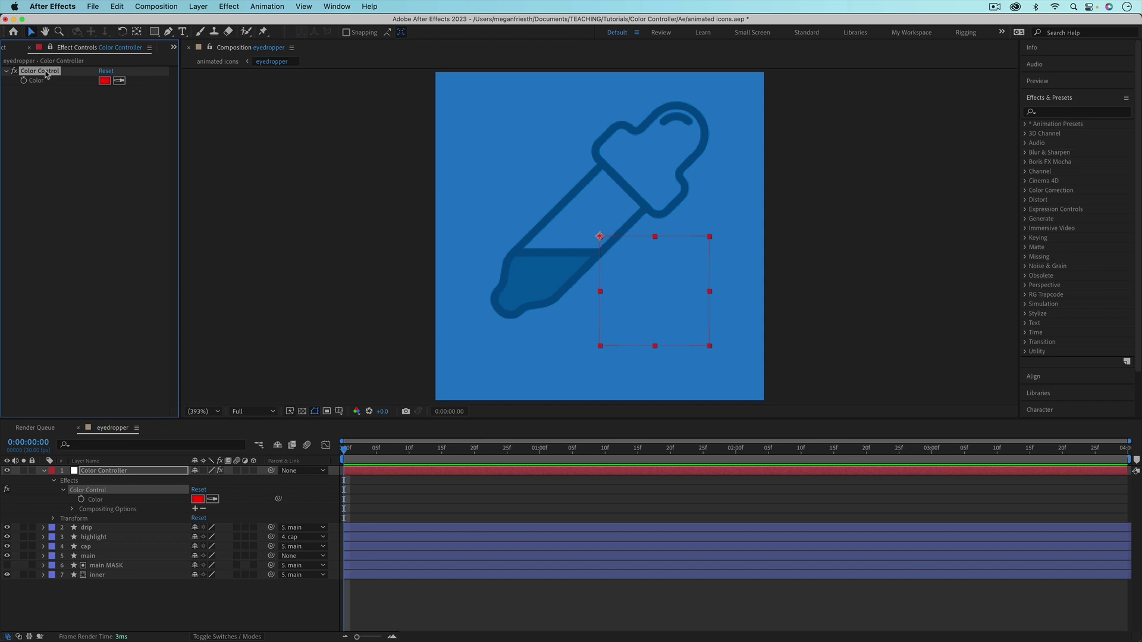
pyautogui.press('Return')
pyautogui.write('Stroke Color')
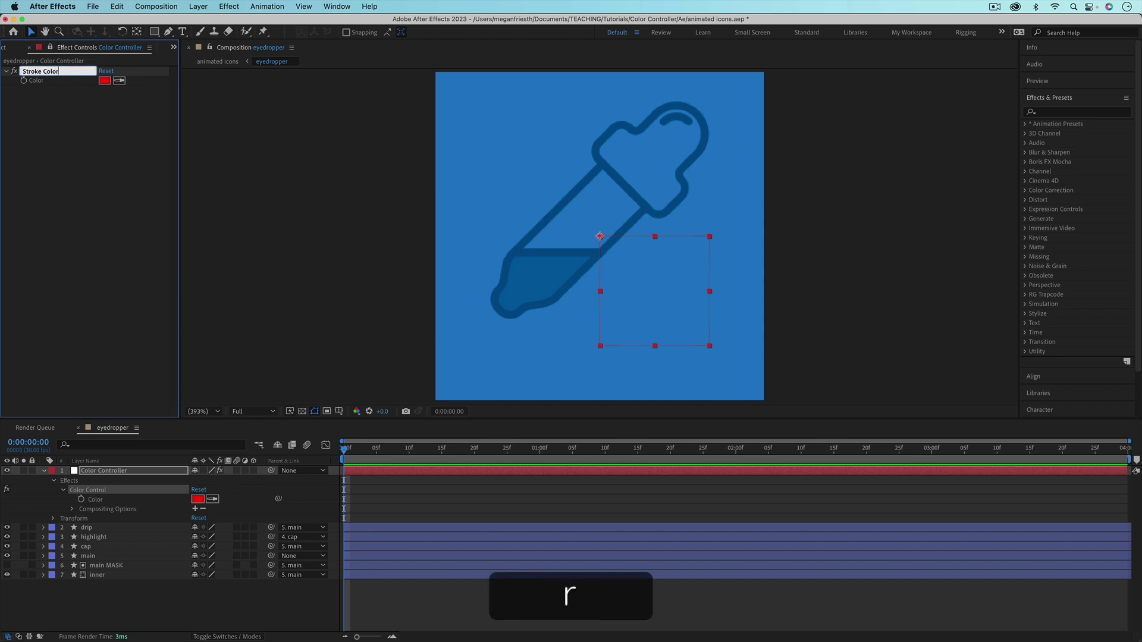
pyautogui.press('Return')
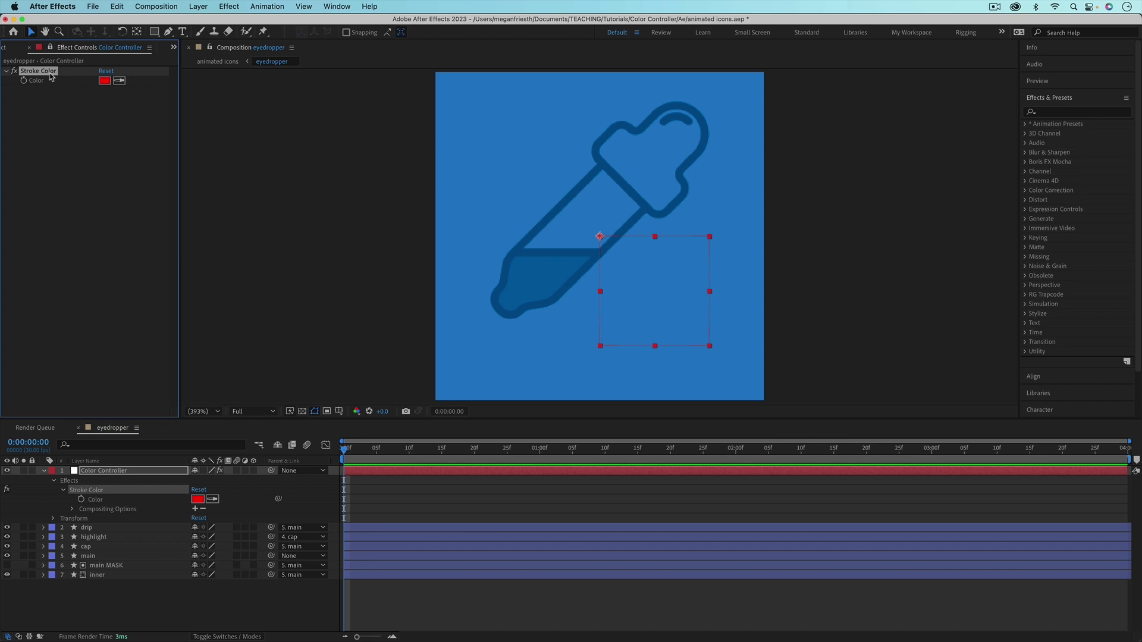
# Duplicate the Stroke Color effect and name the copy Fill Color
pyautogui.press('super+d')
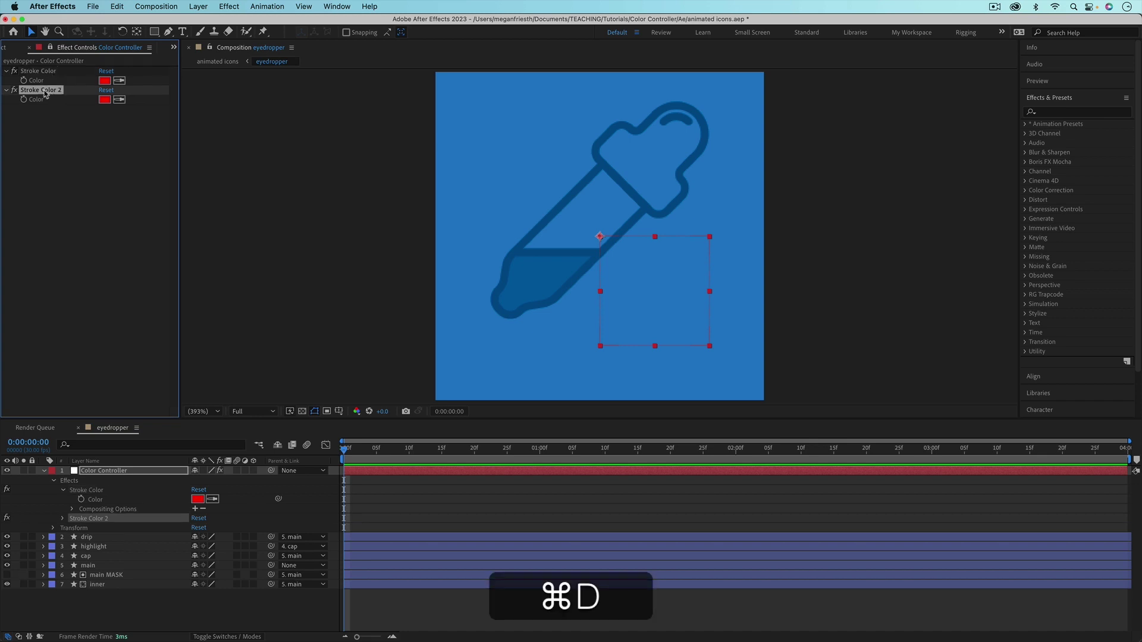
pyautogui.press('Return')
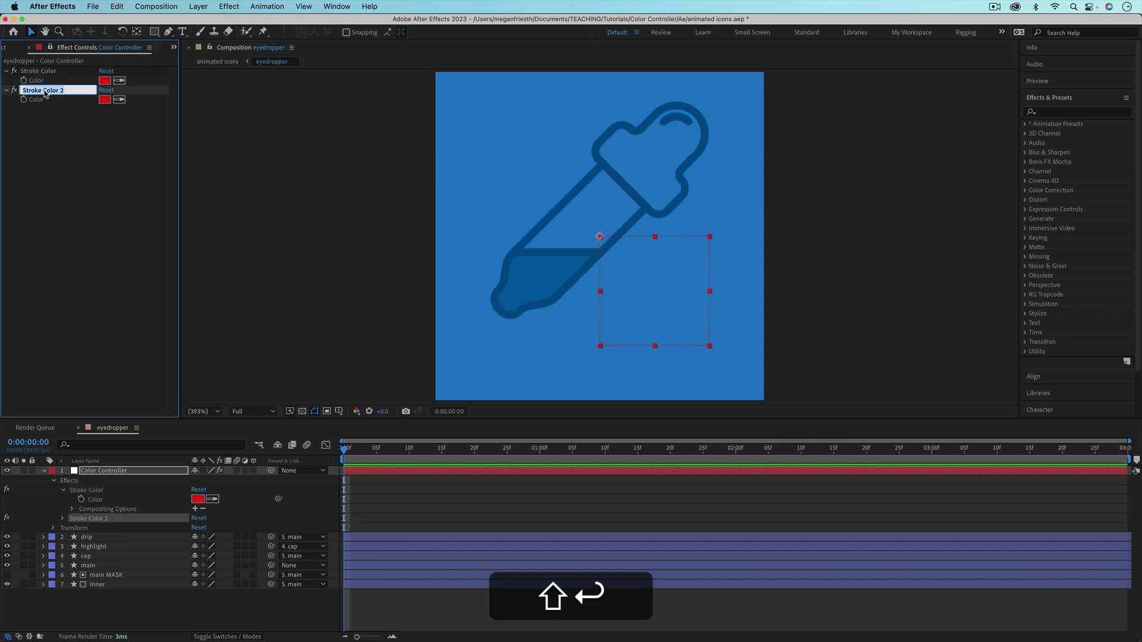
pyautogui.write('Fill Color')
pyautogui.press('Return')
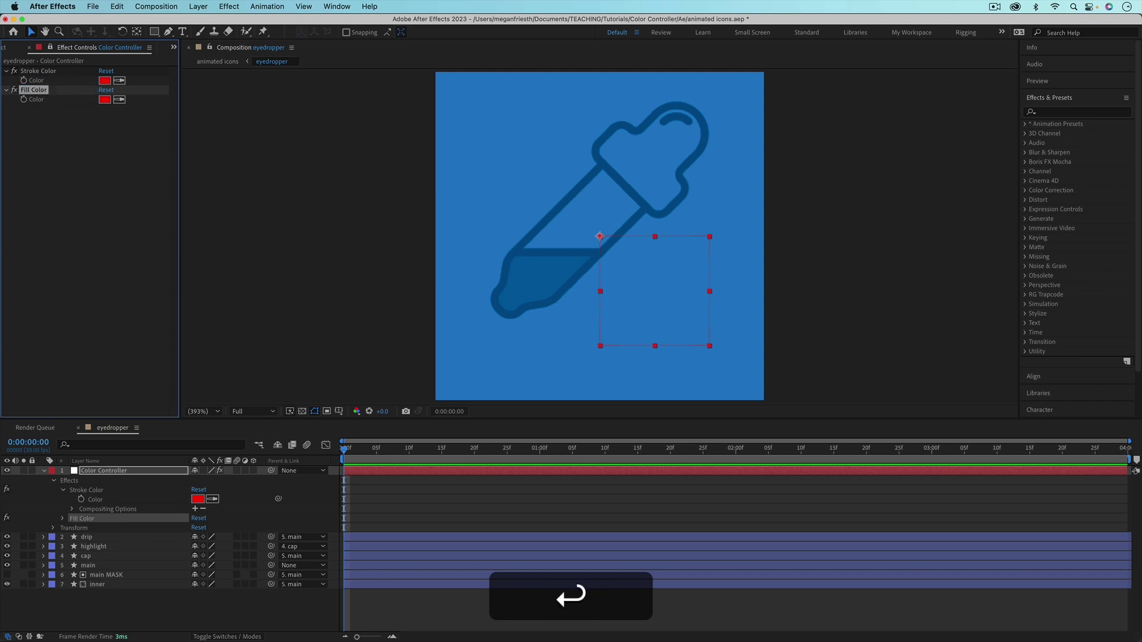
# Duplicate the Fill Color effect, name the copy BG Color, and deselect everything
pyautogui.press('super+d')
pyautogui.press('Return')
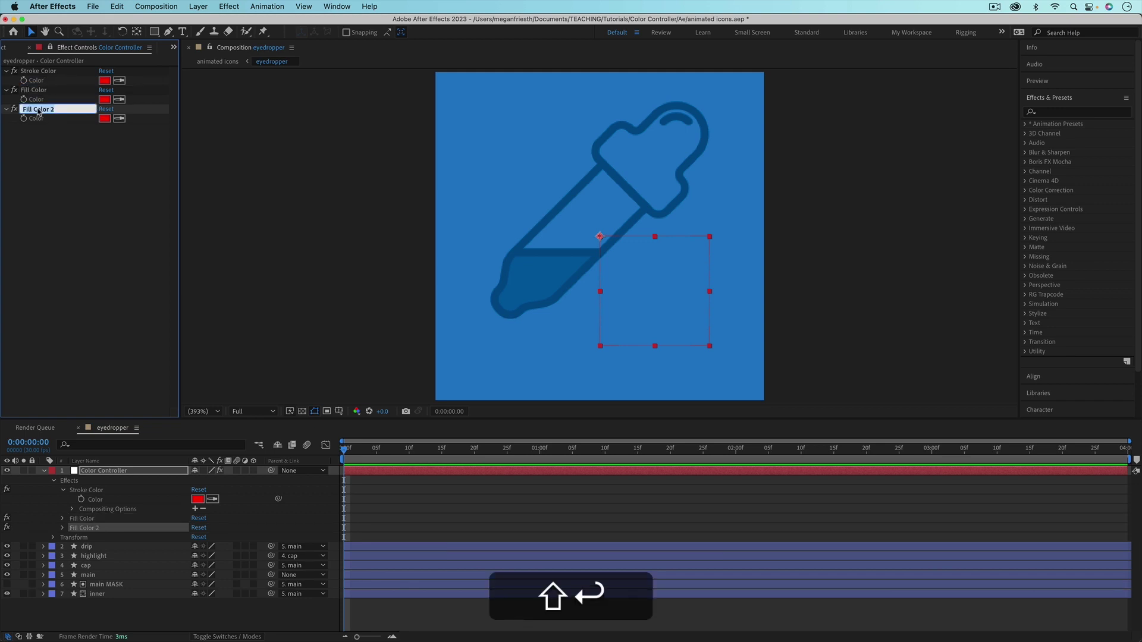
pyautogui.write('BG Color')
pyautogui.press('Return')
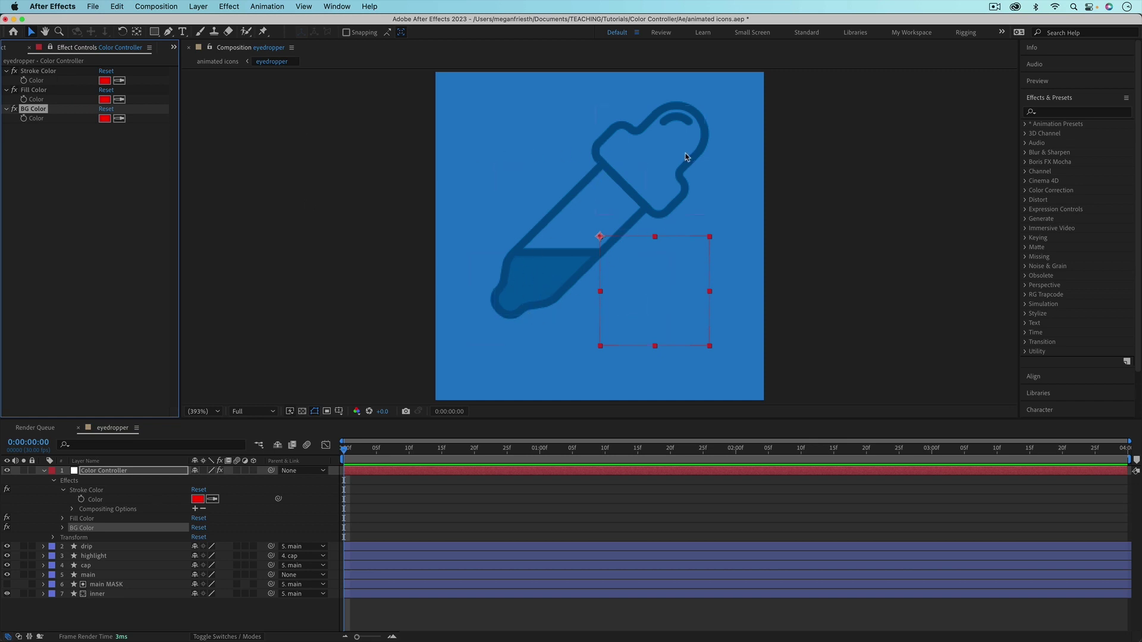
pyautogui.click(224, 300)
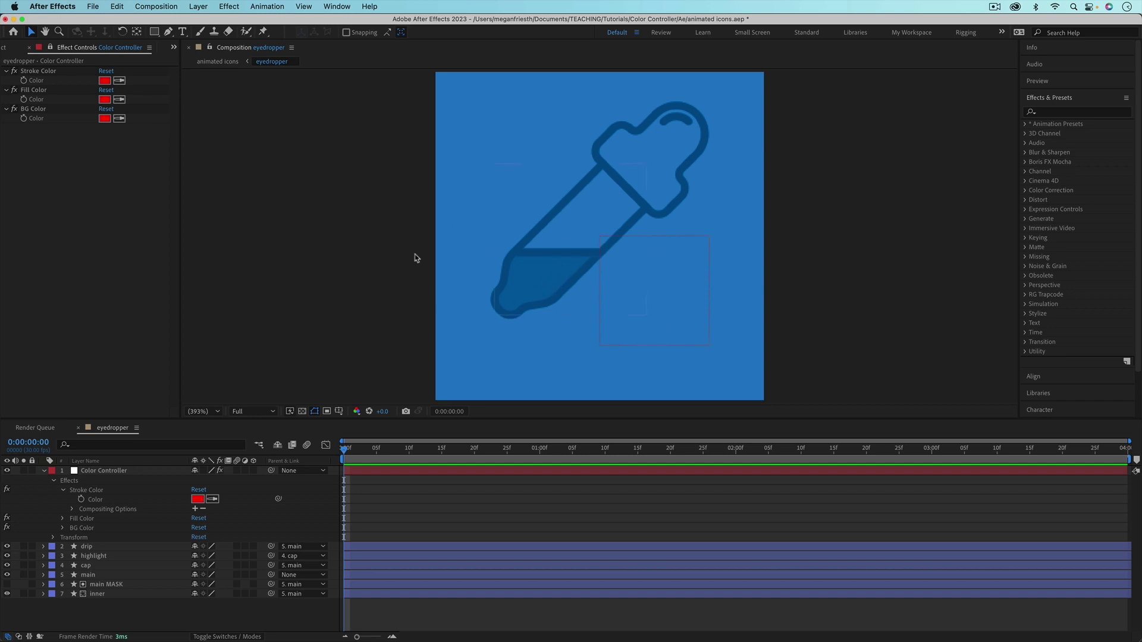
# Set the Stroke Color control to a dark maroon and the Fill Color control to a slightly lighter maroon
pyautogui.click(104, 80)
pyautogui.press('super+v')
pyautogui.press('Return')
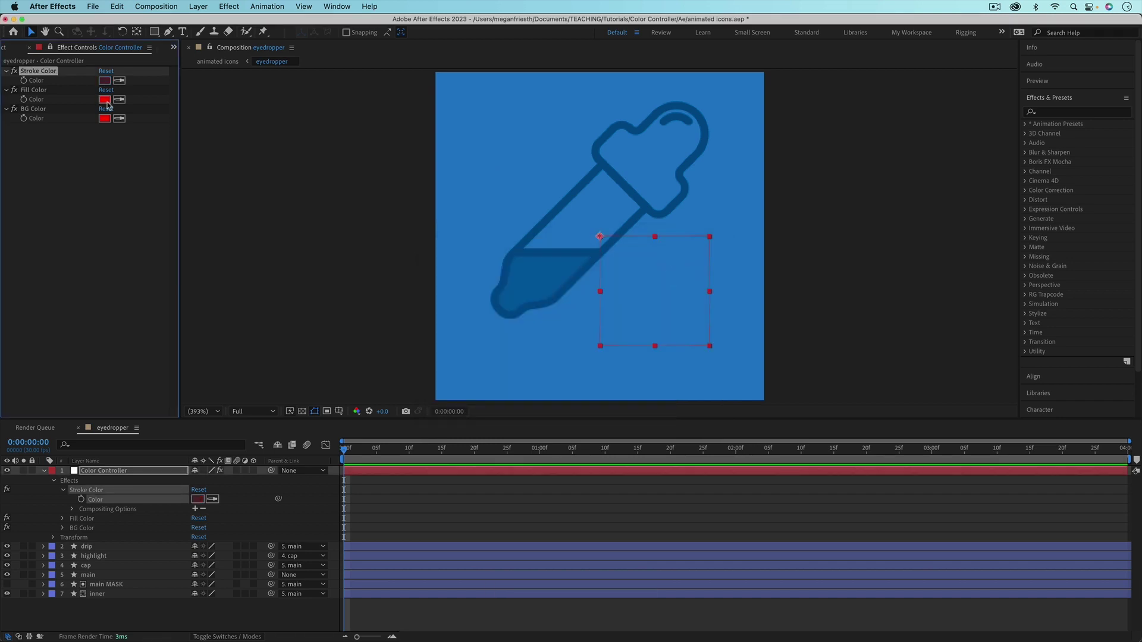
pyautogui.click(105, 99)
pyautogui.write('A34F67')
pyautogui.press('Return')
# Set the BG Color control to A34F67
pyautogui.click(105, 118)
pyautogui.write('A34F67')
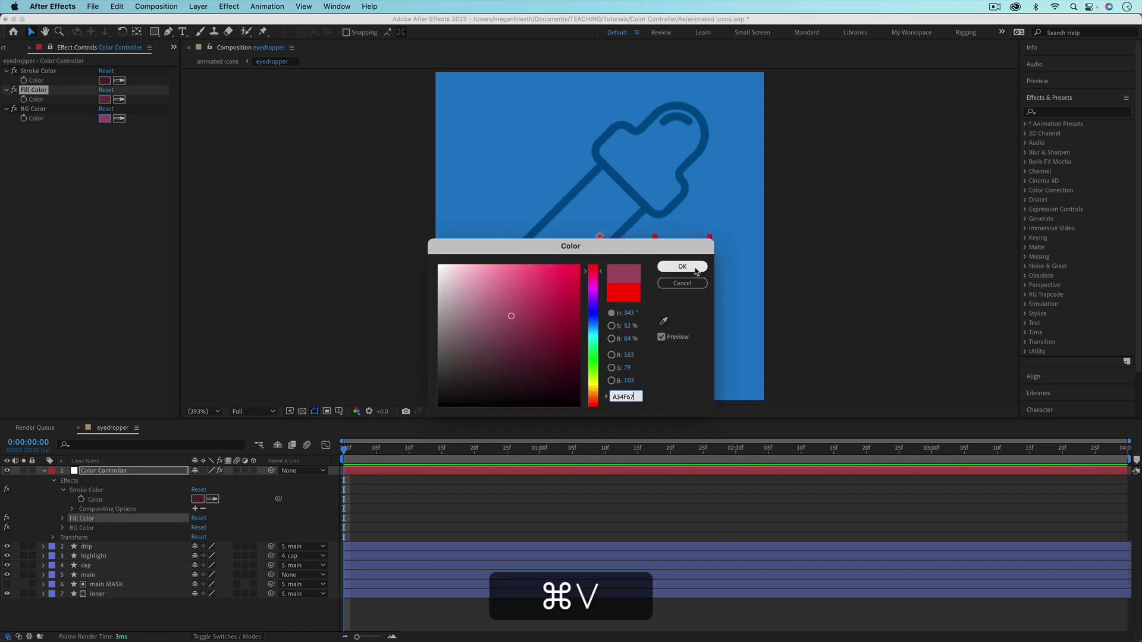
pyautogui.click(694, 269)
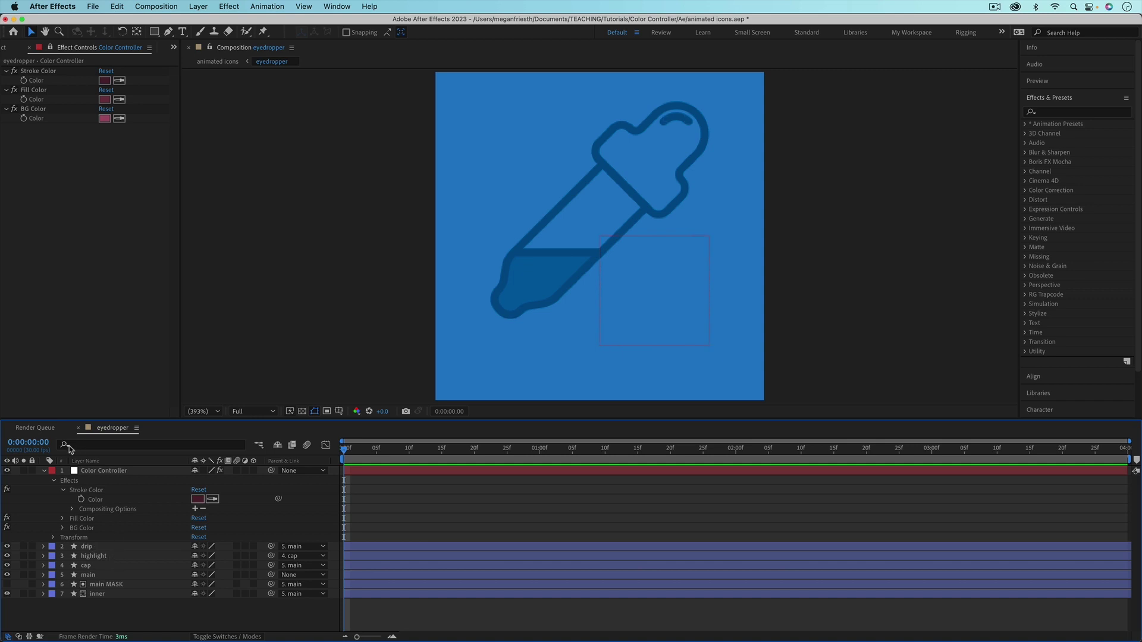
# Filter the timeline by "color" to reveal every color property in the eyedropper composition
pyautogui.click(83, 446)
pyautogui.write('color')
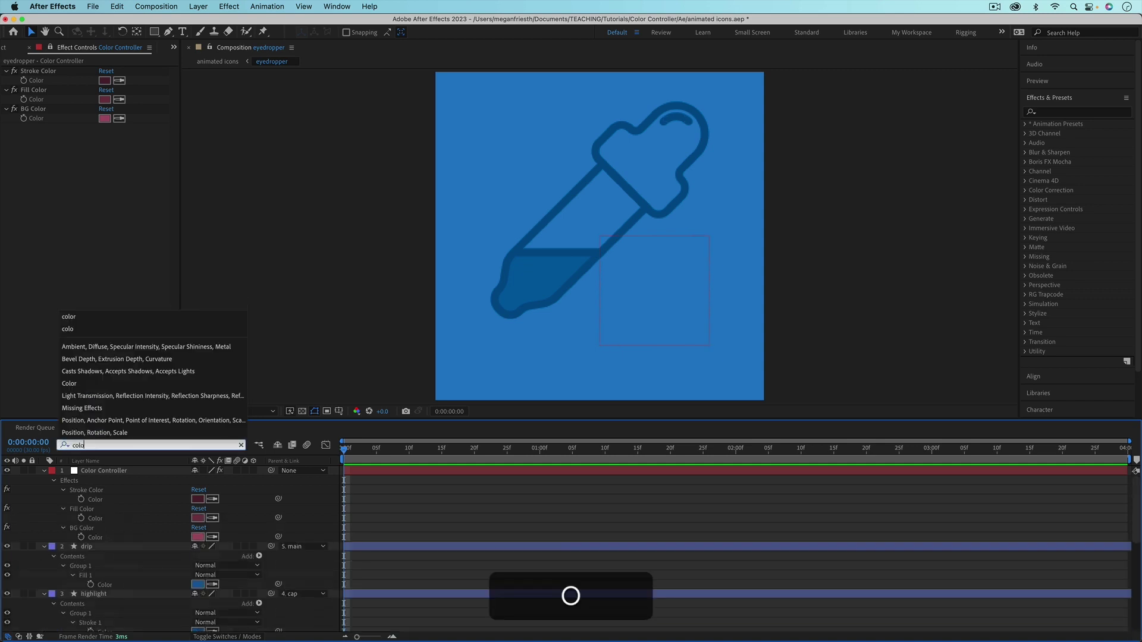
pyautogui.click(433, 558)
pyautogui.scroll(-5, 113, 574)
pyautogui.scroll(5, 124, 580)
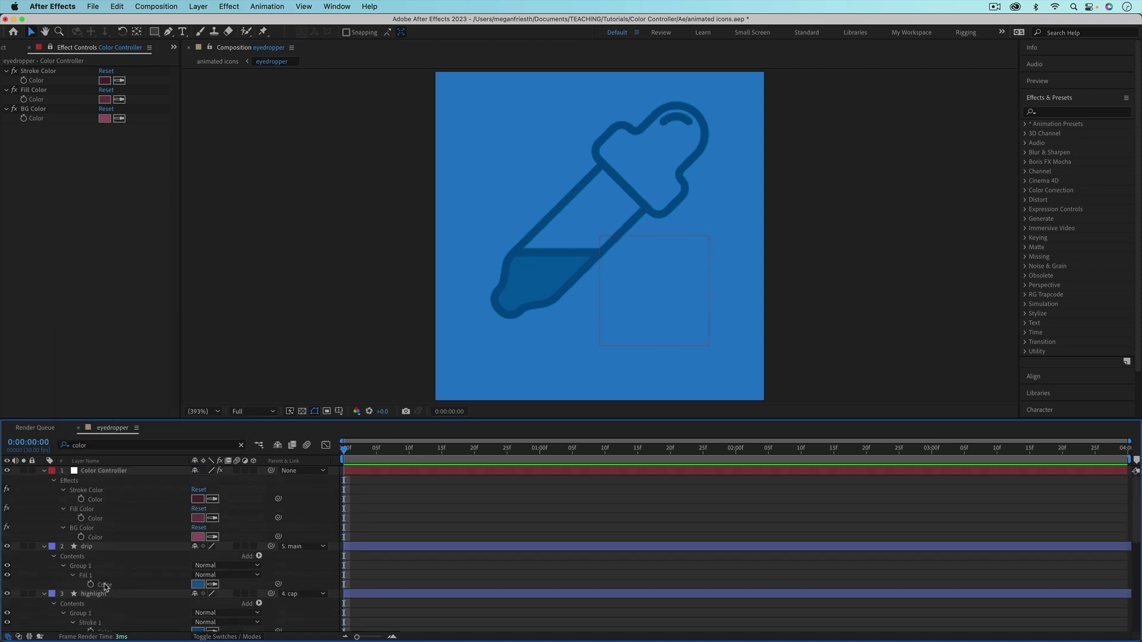
# Link the drip layer's fill color to the Color Controller's Fill Color, checking it at a frame where the drip shows
pyautogui.click(106, 585)
pyautogui.moveTo(345, 455); pyautogui.dragTo(538, 449)
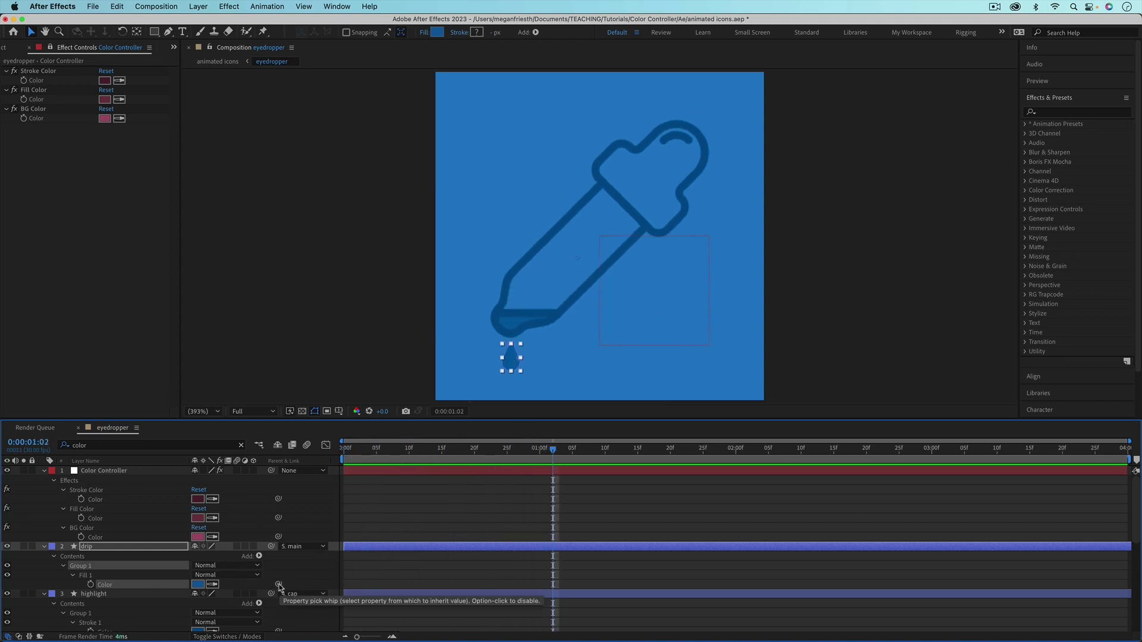
pyautogui.moveTo(278, 585); pyautogui.dragTo(110, 521)
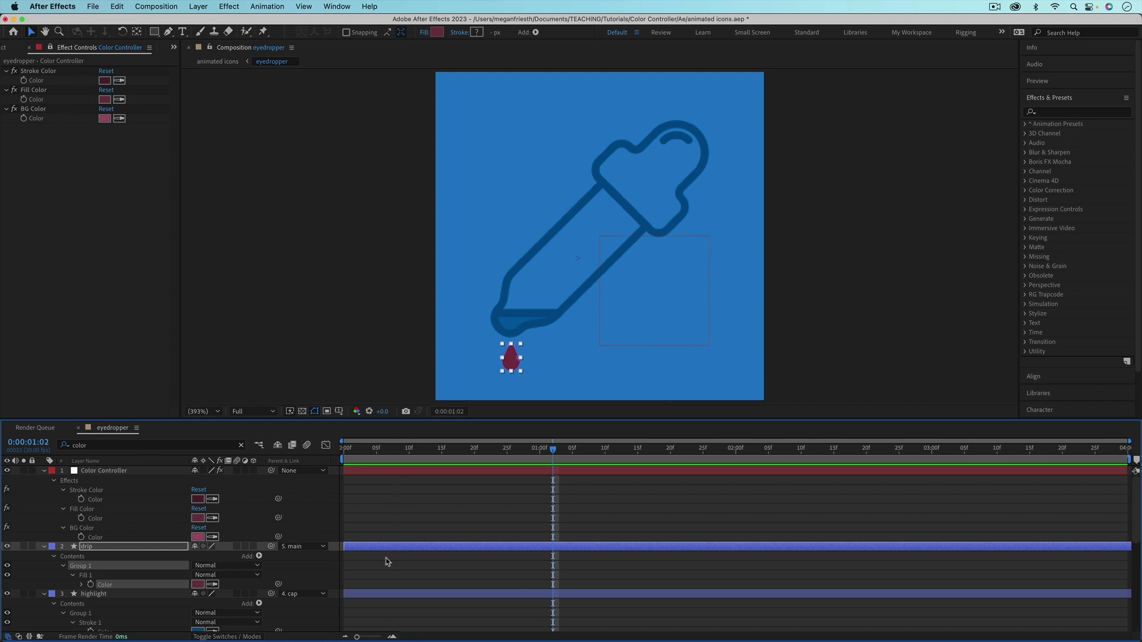
# Link the stroke colors of the highlight, cap and main layers to the Color Controller's Stroke Color
pyautogui.scroll(-3, 385, 561)
pyautogui.scroll(3, 385, 561)
pyautogui.press('`')
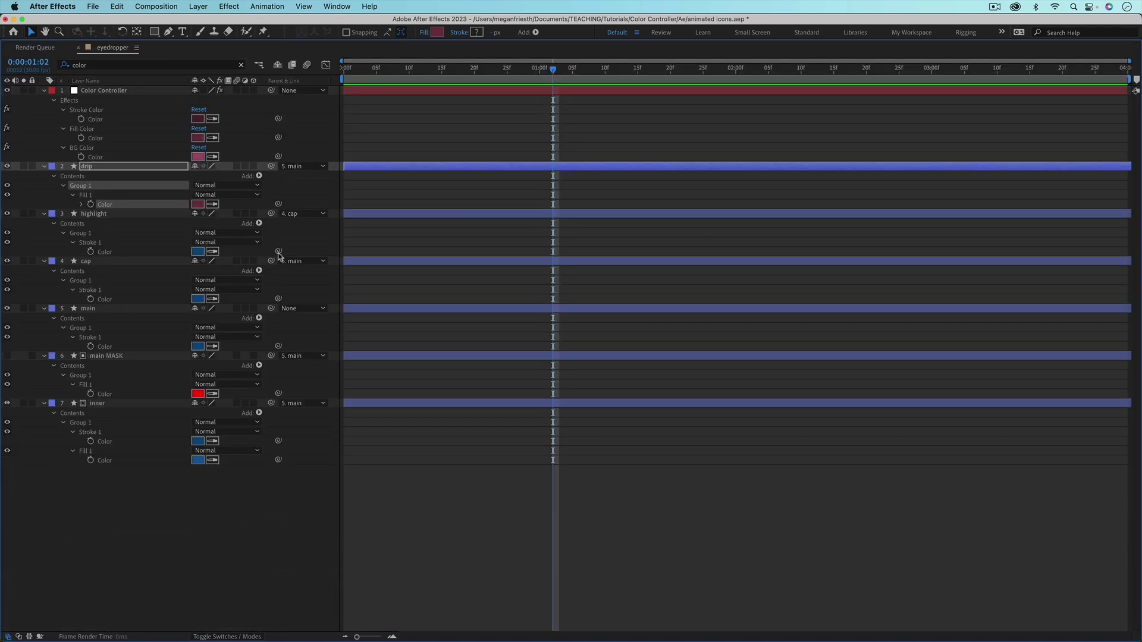
pyautogui.moveTo(278, 251); pyautogui.dragTo(95, 119)
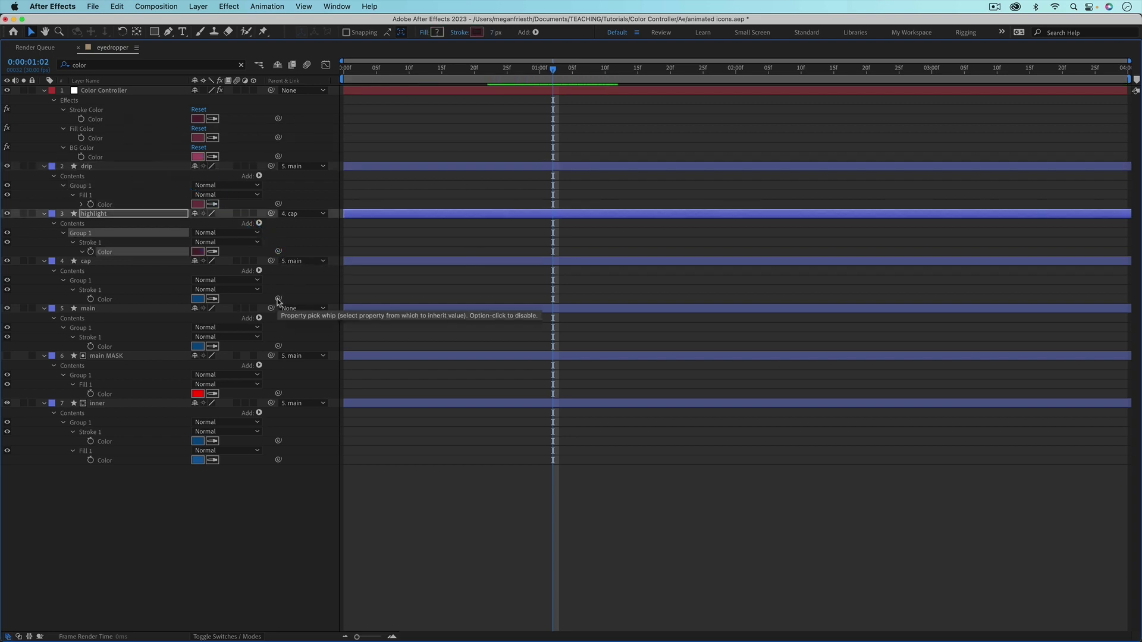
pyautogui.moveTo(278, 299); pyautogui.dragTo(95, 119)
pyautogui.moveTo(277, 346); pyautogui.dragTo(95, 119)
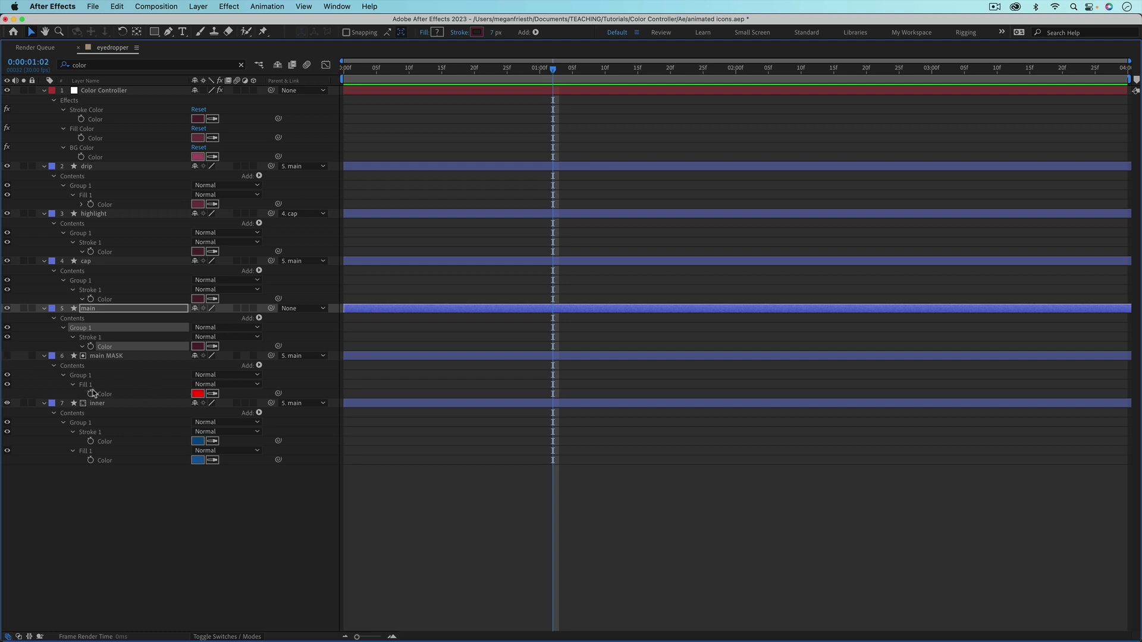
# Link the inner layer's stroke color to Stroke Color and its fill color to Fill Color on the Color Controller
pyautogui.moveTo(278, 444)
pyautogui.mouseDown()
pyautogui.moveTo(103, 159)
pyautogui.moveTo(96, 119)
pyautogui.mouseUp()
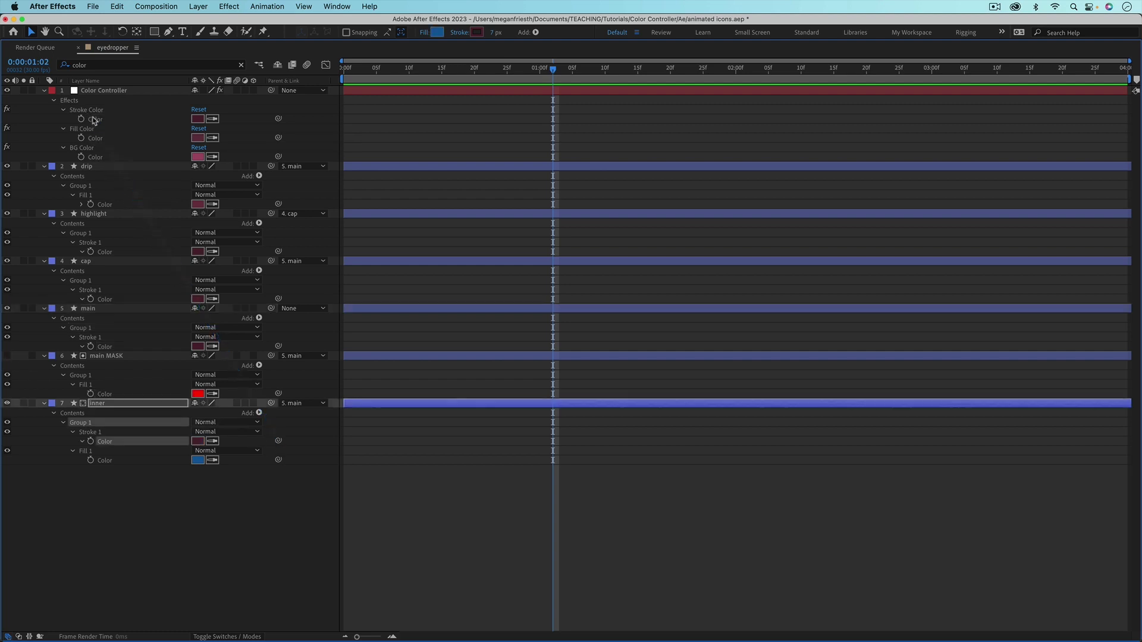
pyautogui.moveTo(278, 460); pyautogui.dragTo(91, 139)
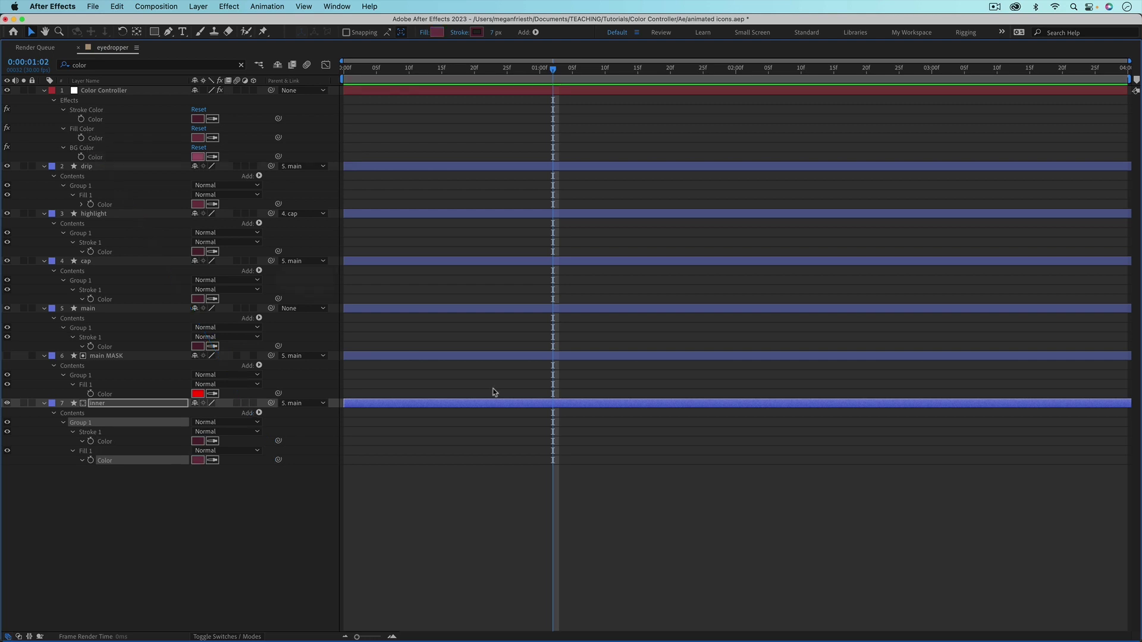
pyautogui.press('`')
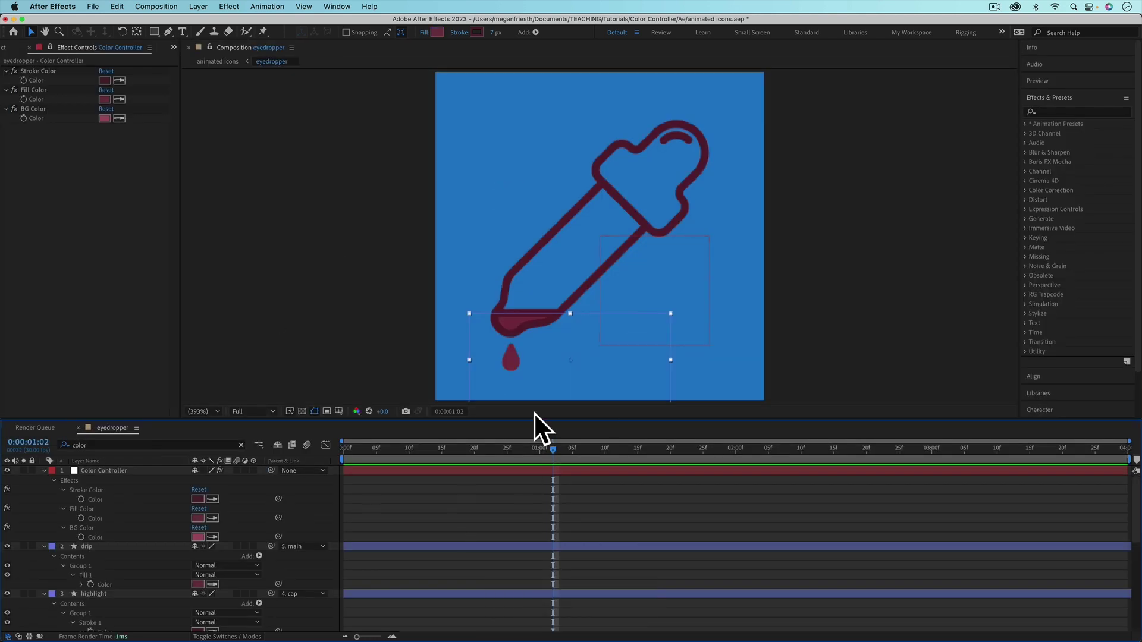
# Preview the recolored eyedropper animation and check the composition's background color setting without changing it
pyautogui.press('space')
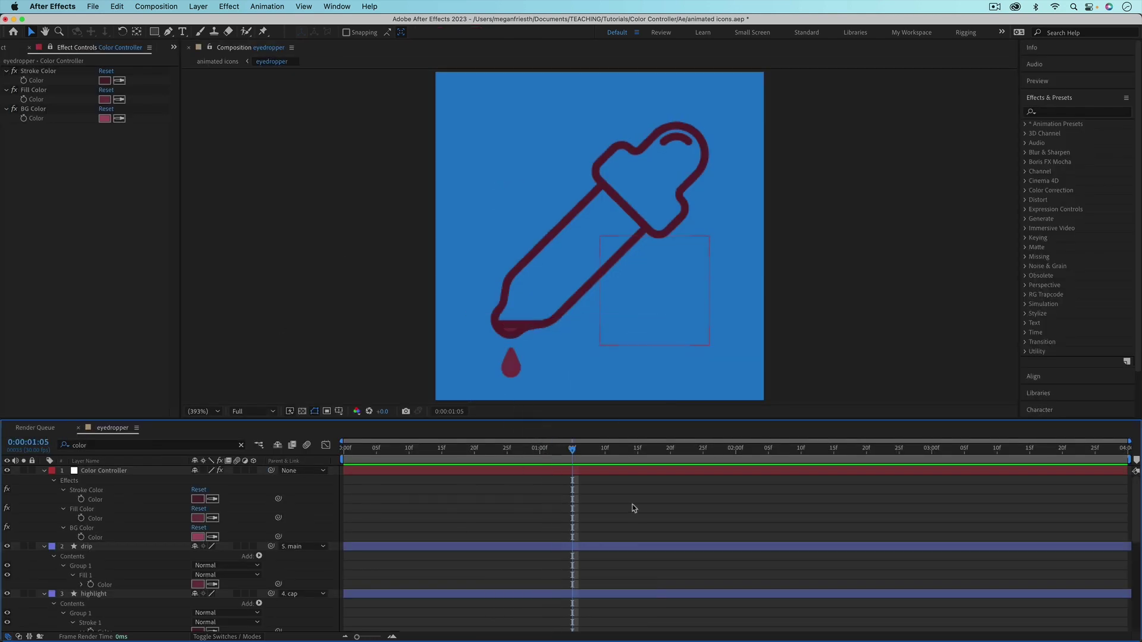
pyautogui.press('super+k')
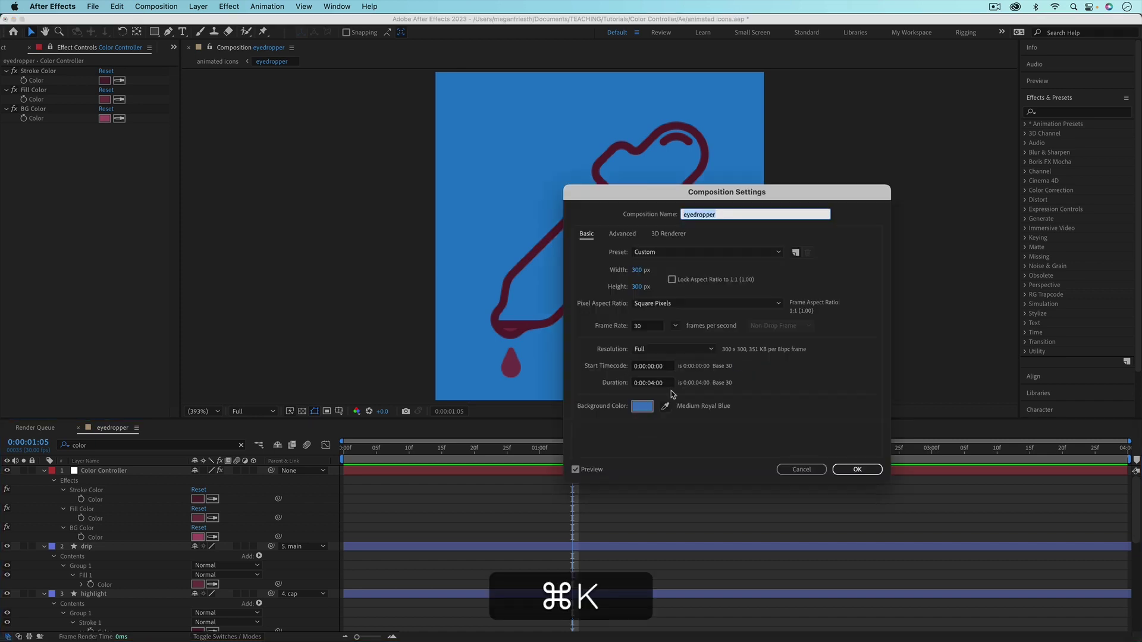
pyautogui.click(802, 470)
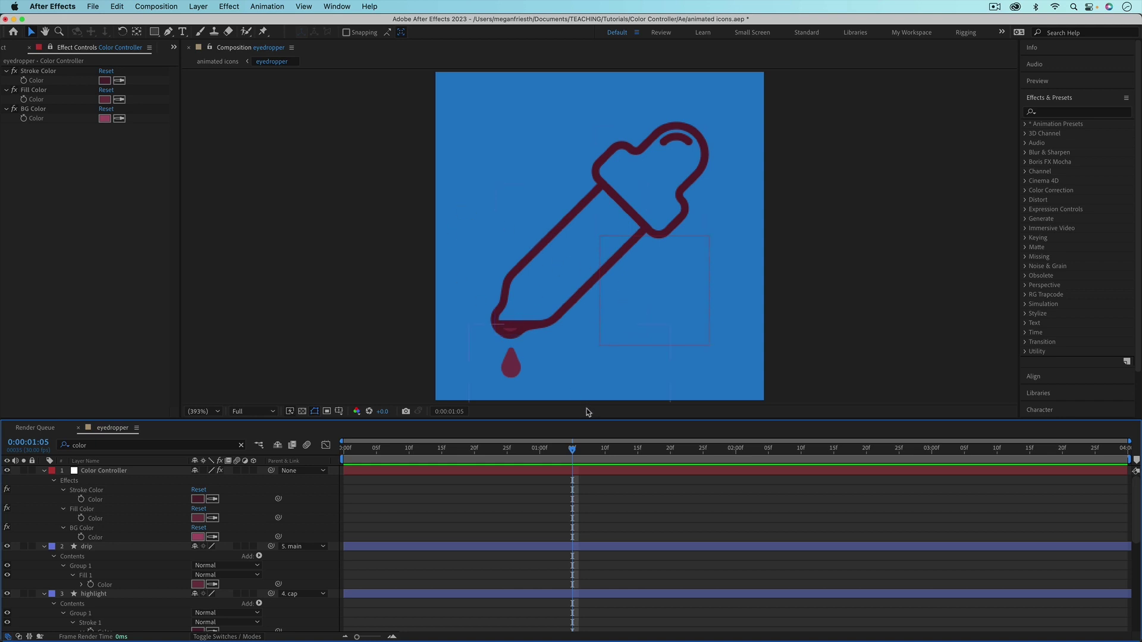
pyautogui.moveTo(572, 450)
pyautogui.mouseDown()
pyautogui.moveTo(408, 450)
pyautogui.moveTo(514, 450)
pyautogui.mouseUp()
pyautogui.press('space')
pyautogui.moveTo(609, 473); pyautogui.dragTo(572, 452)
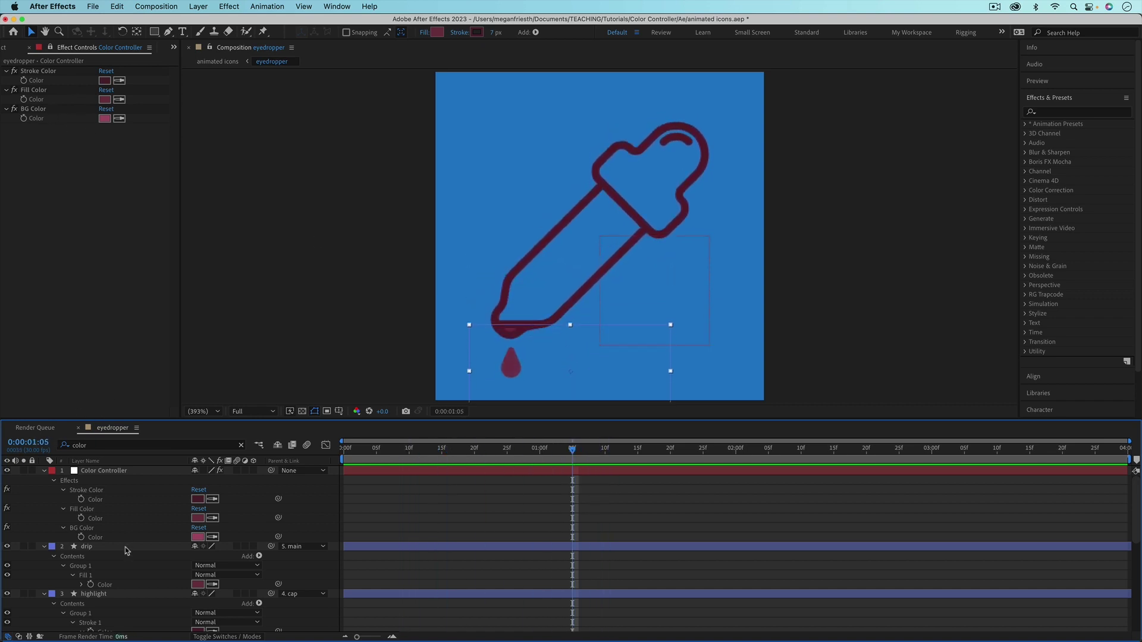
# Try a dark green, 385120, for the Stroke Color control and cancel the change
pyautogui.click(104, 80)
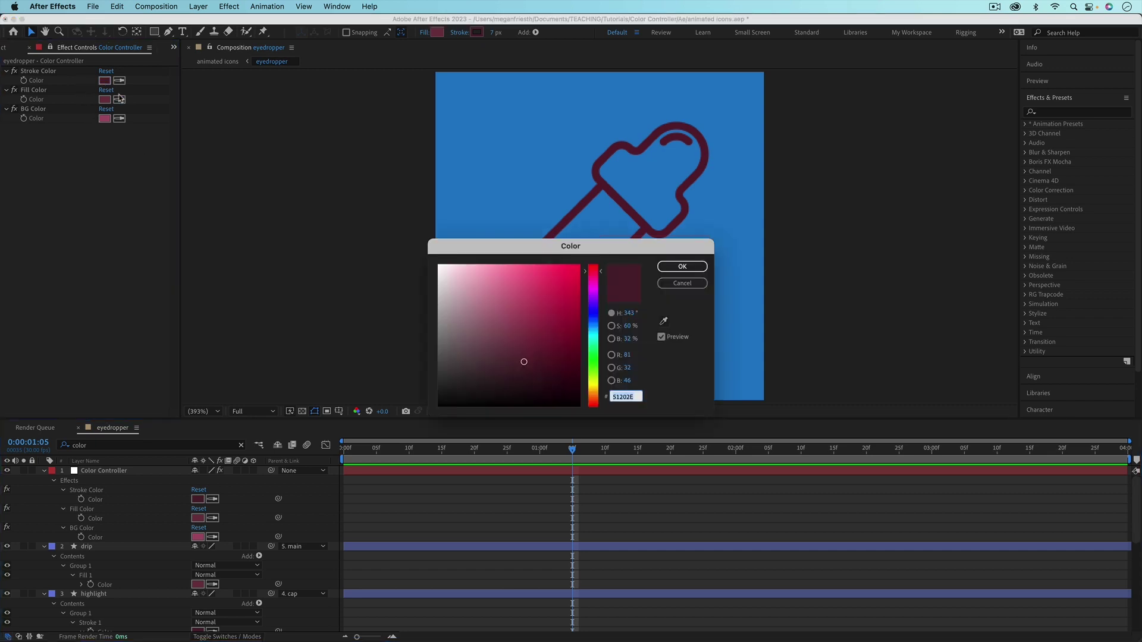
pyautogui.click(595, 360)
pyautogui.moveTo(595, 364); pyautogui.dragTo(596, 375)
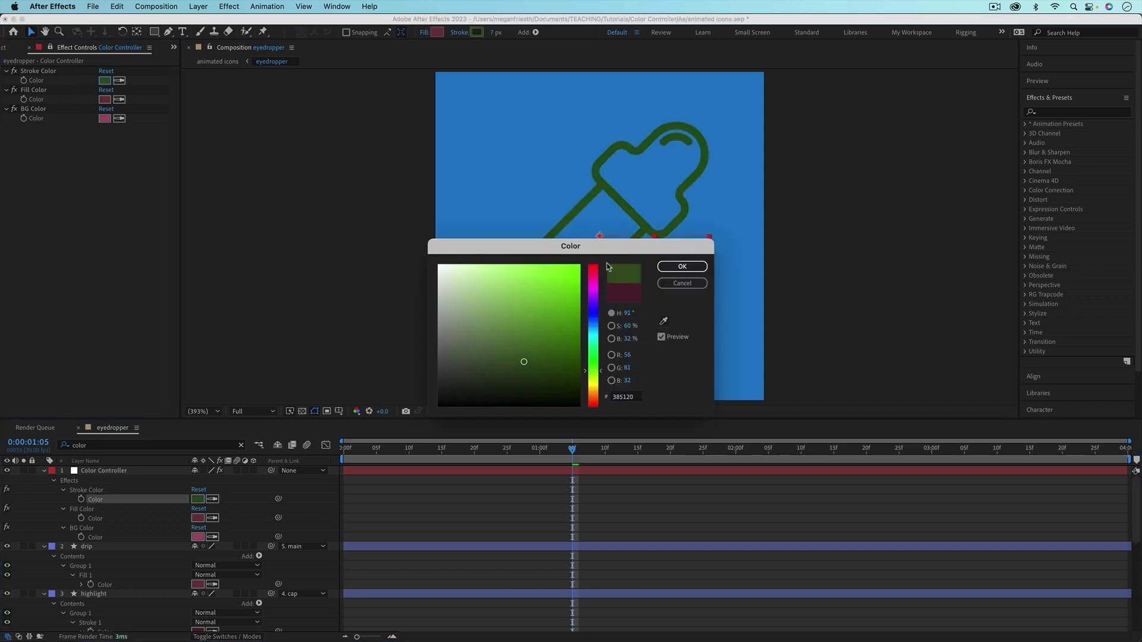
pyautogui.moveTo(535, 245)
pyautogui.mouseDown()
pyautogui.moveTo(475, 245)
pyautogui.moveTo(338, 322)
pyautogui.mouseUp()
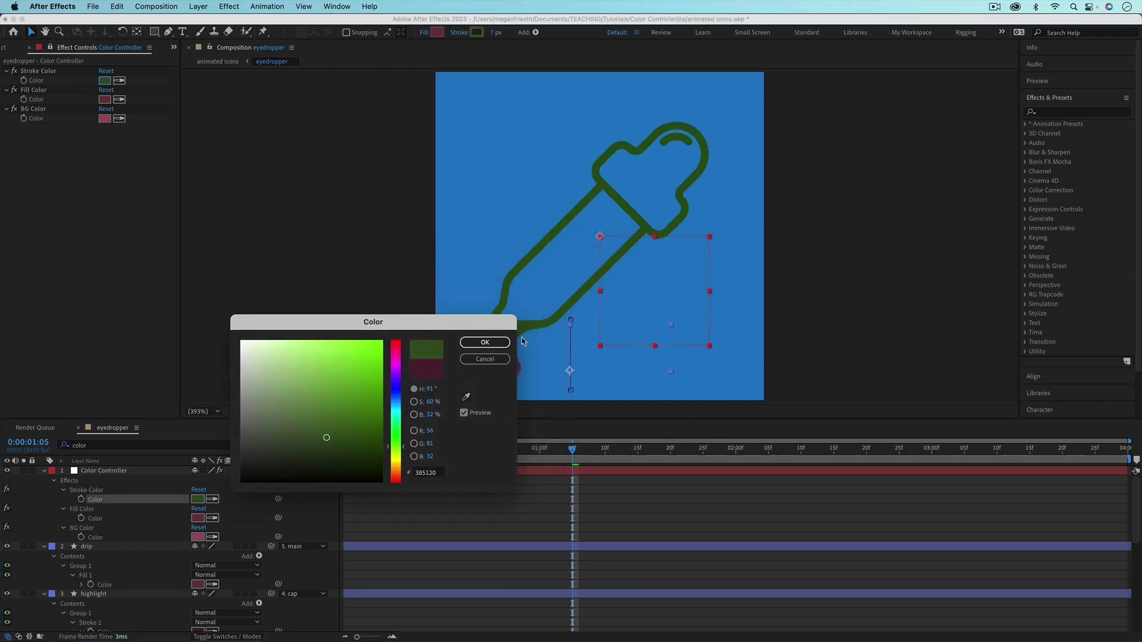
pyautogui.click(484, 360)
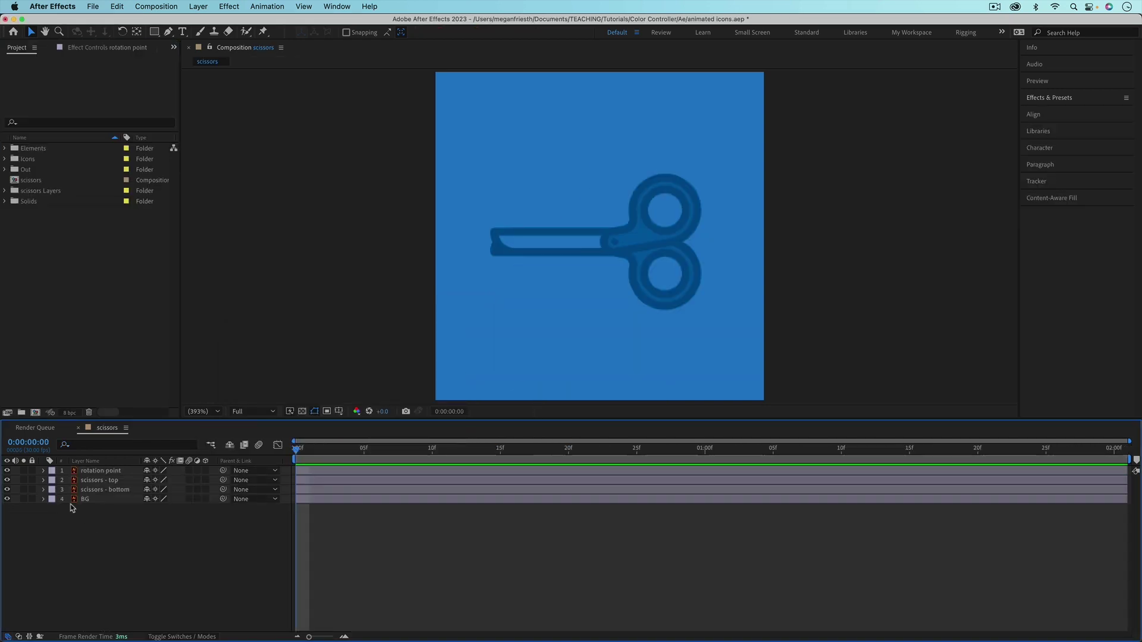
# Inspect the rotation point layer's properties in the scissors composition and briefly isolate the scissors - top layer
pyautogui.click(43, 470)
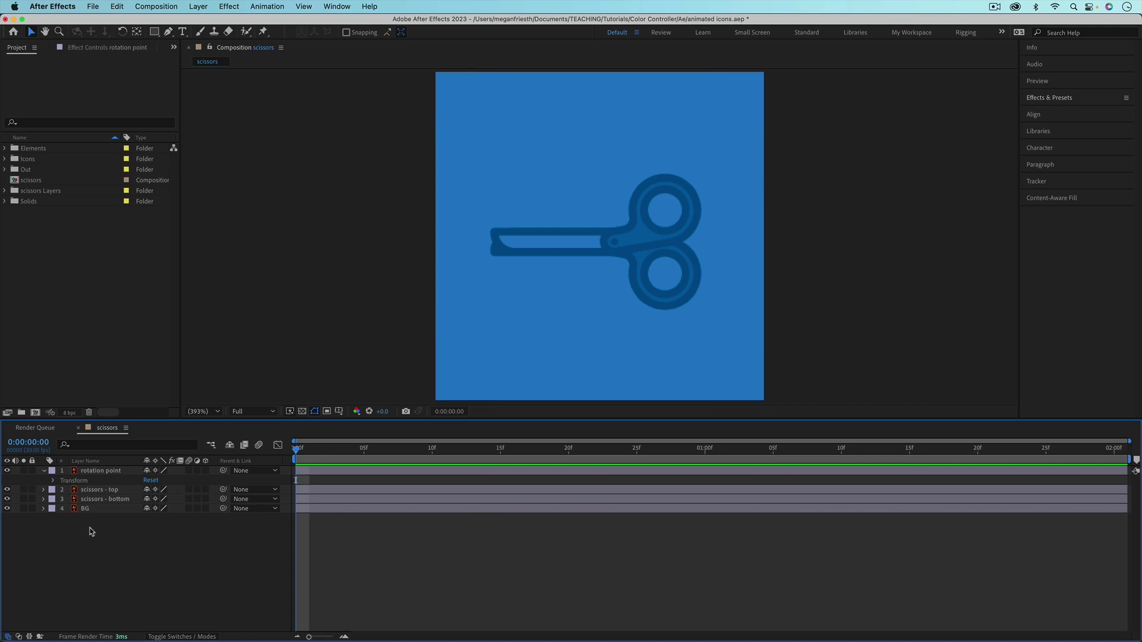
pyautogui.click(43, 470)
pyautogui.click(35, 480)
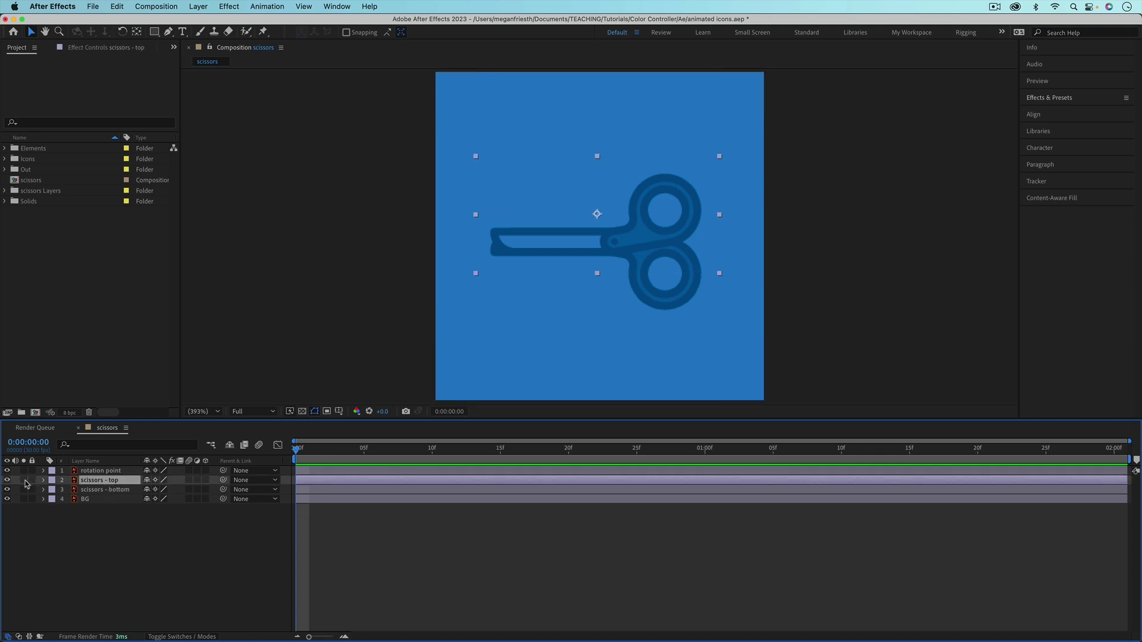
pyautogui.click(24, 480)
pyautogui.click(24, 480)
# Create shapes from the scissors - top vector layer
pyautogui.rightClick(91, 484)
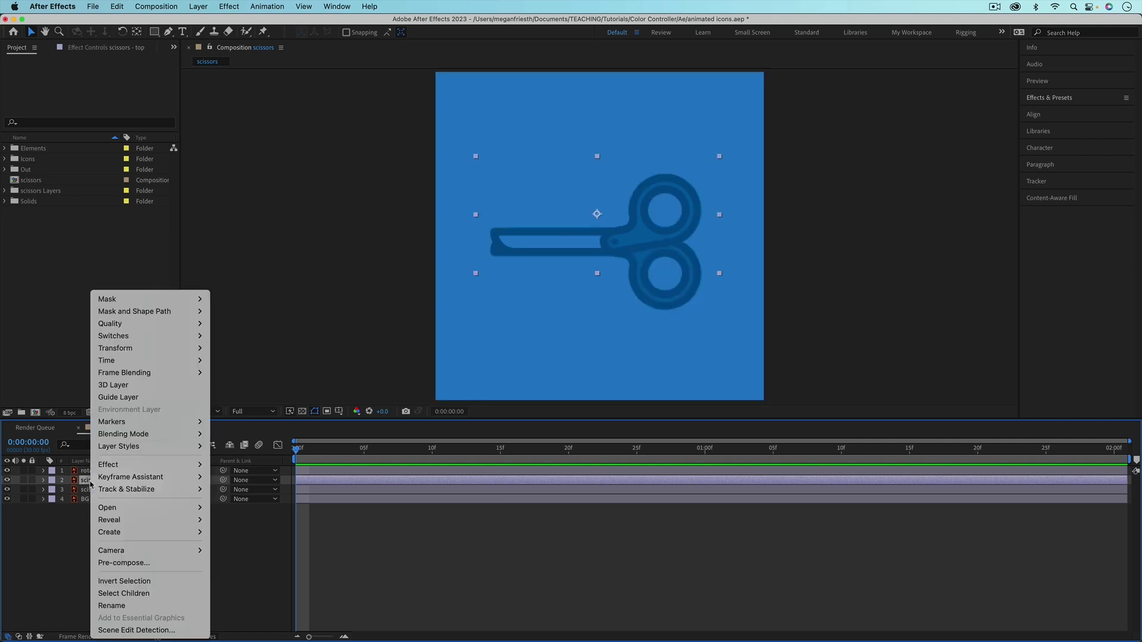
pyautogui.moveTo(134, 532)
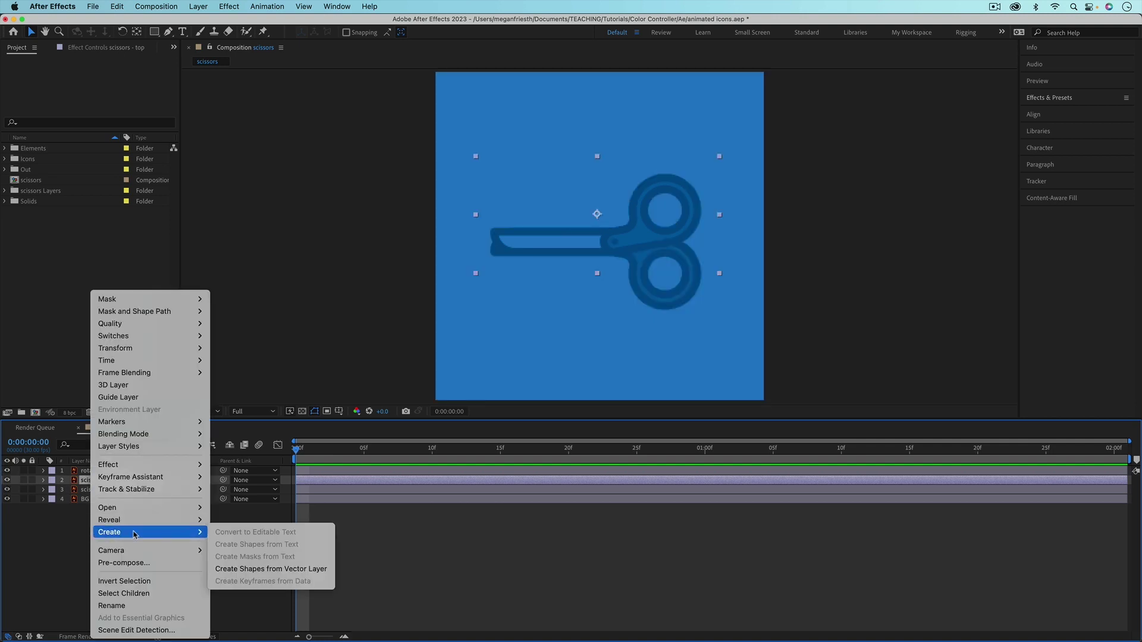
pyautogui.click(275, 569)
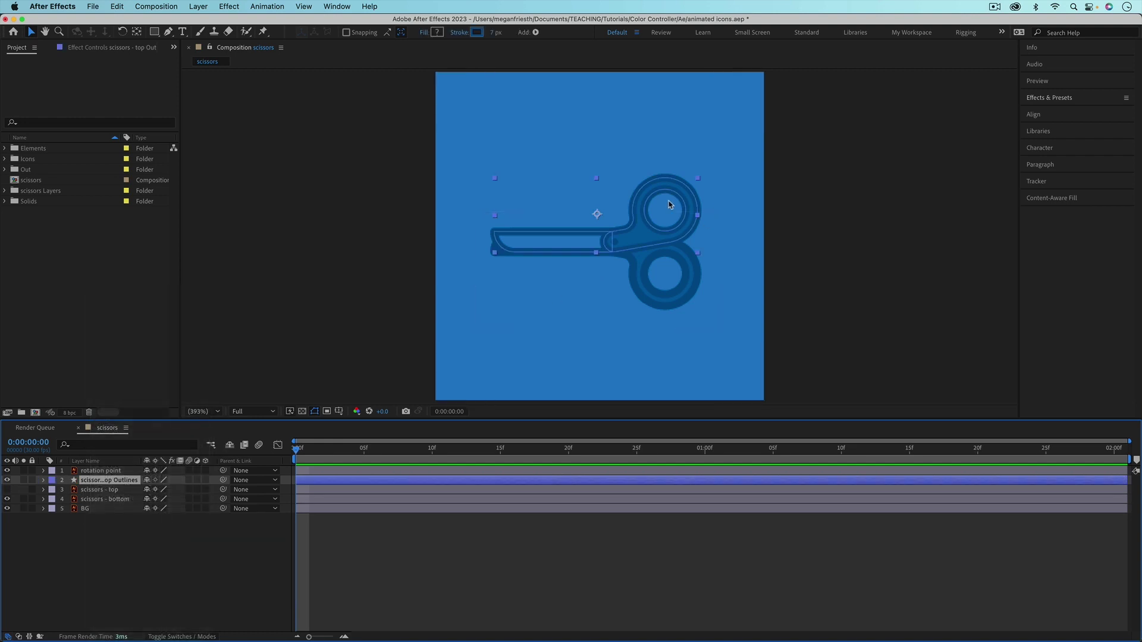
# Examine the stroke color properties inside Group 1 of the scissors - top outlines layer, and collapse the layer again
pyautogui.click(43, 480)
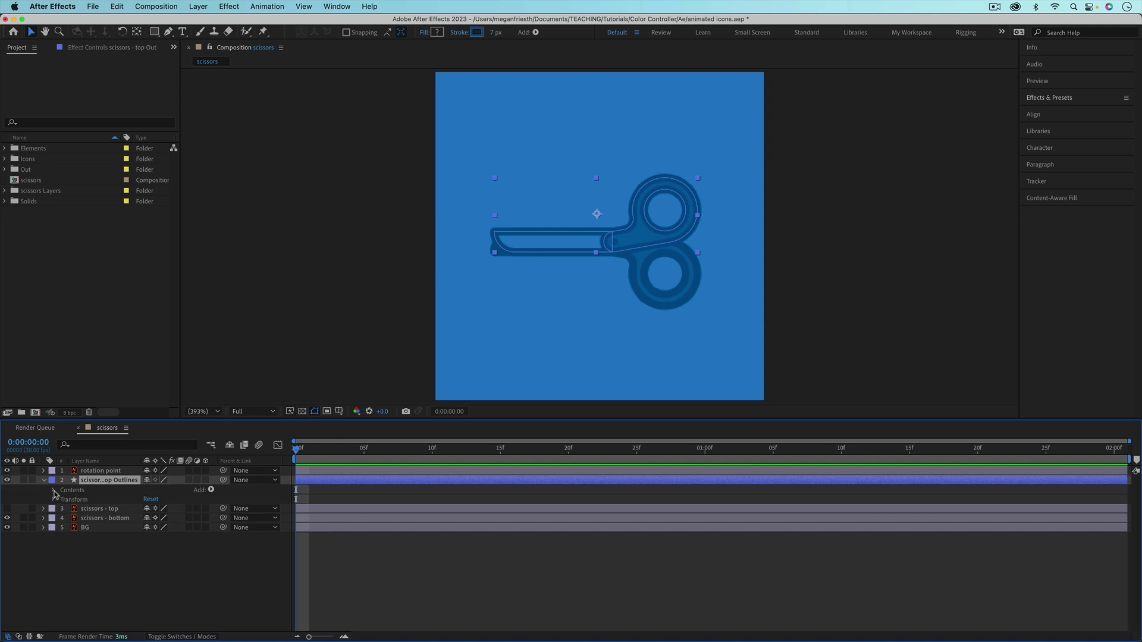
pyautogui.click(54, 490)
pyautogui.click(62, 500)
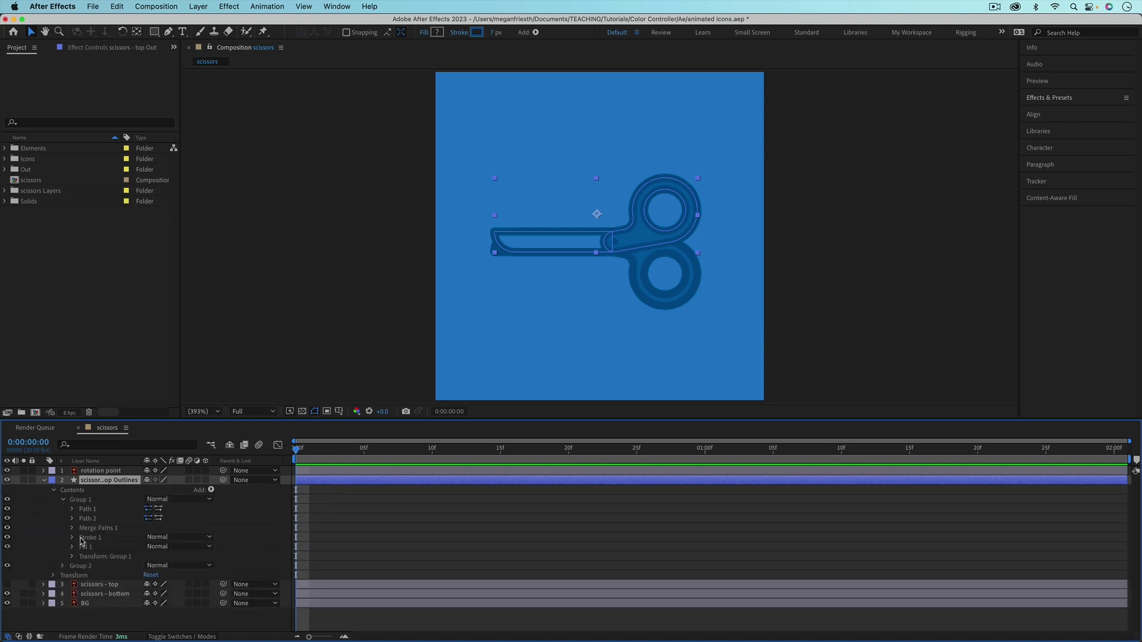
pyautogui.click(70, 547)
pyautogui.click(73, 538)
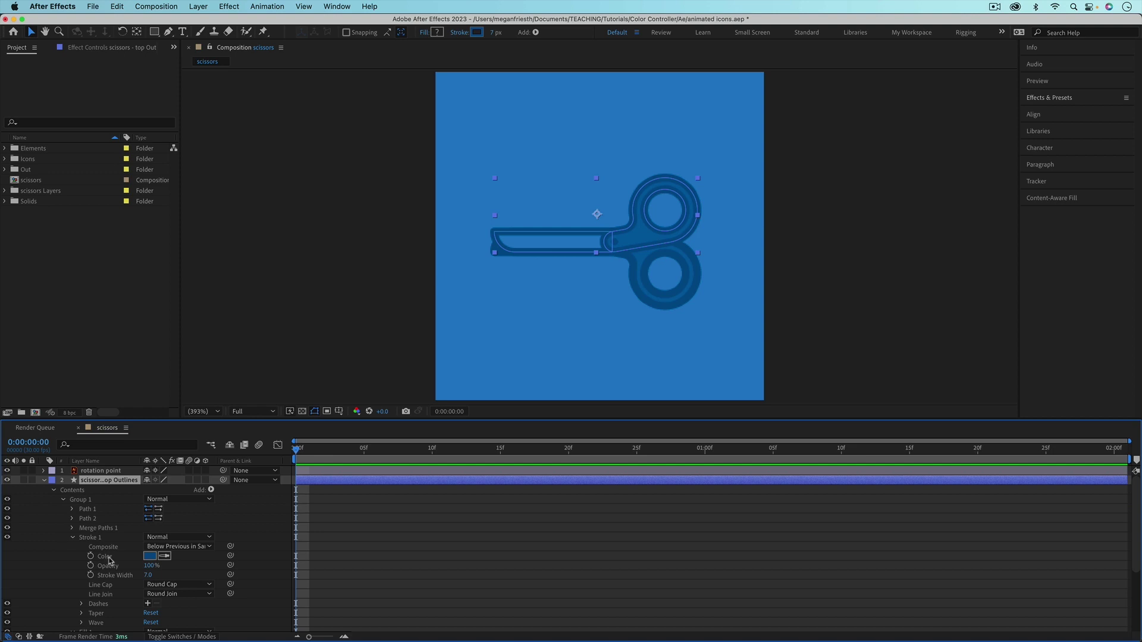
pyautogui.click(43, 481)
pyautogui.click(86, 529)
# View the rotation point layer on its own, and show the full scissors icon again
pyautogui.click(95, 471)
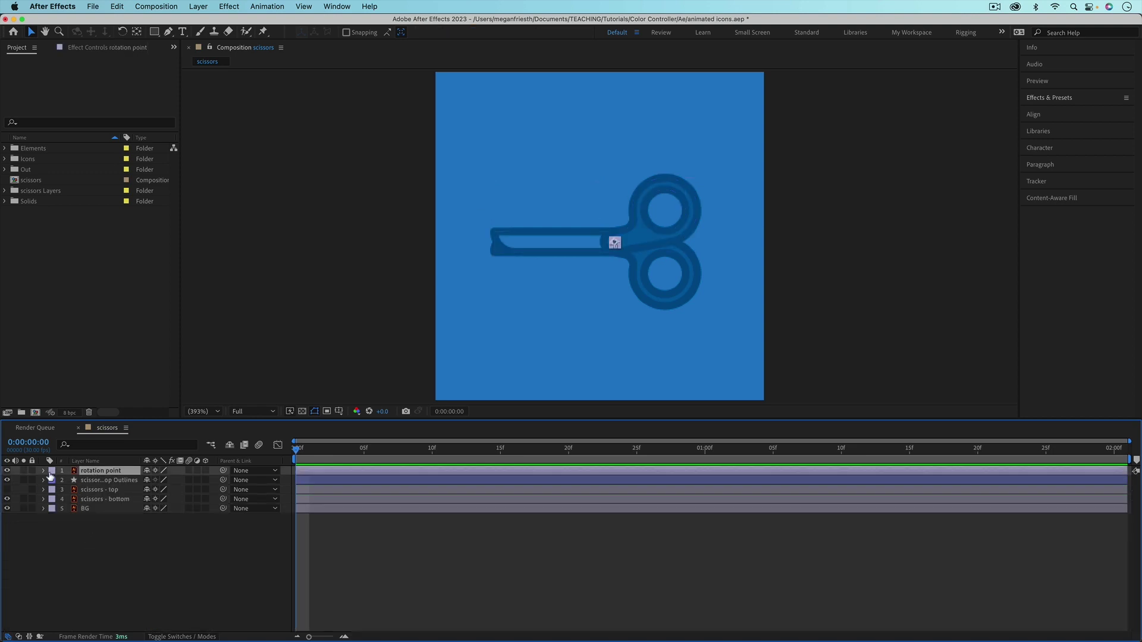
pyautogui.click(23, 471)
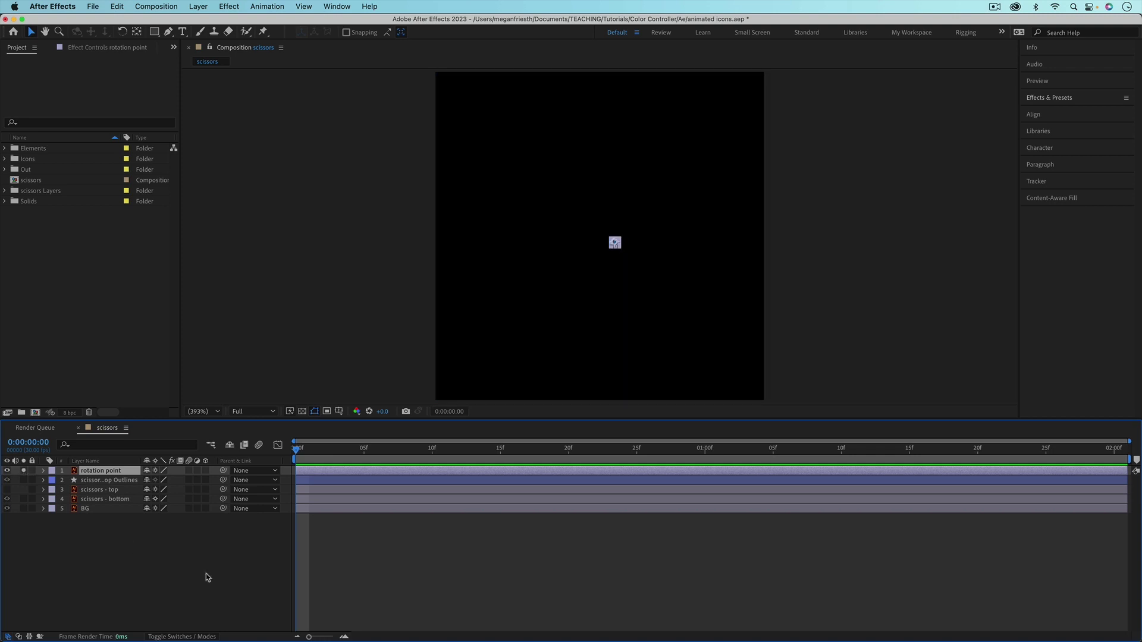
pyautogui.click(235, 581)
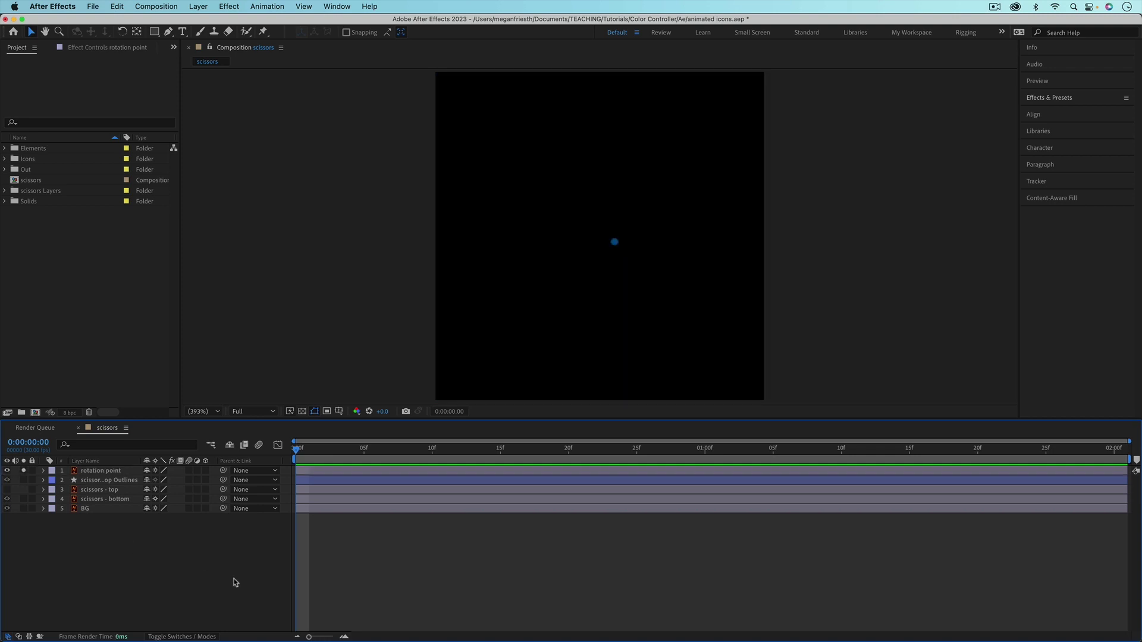
pyautogui.click(23, 471)
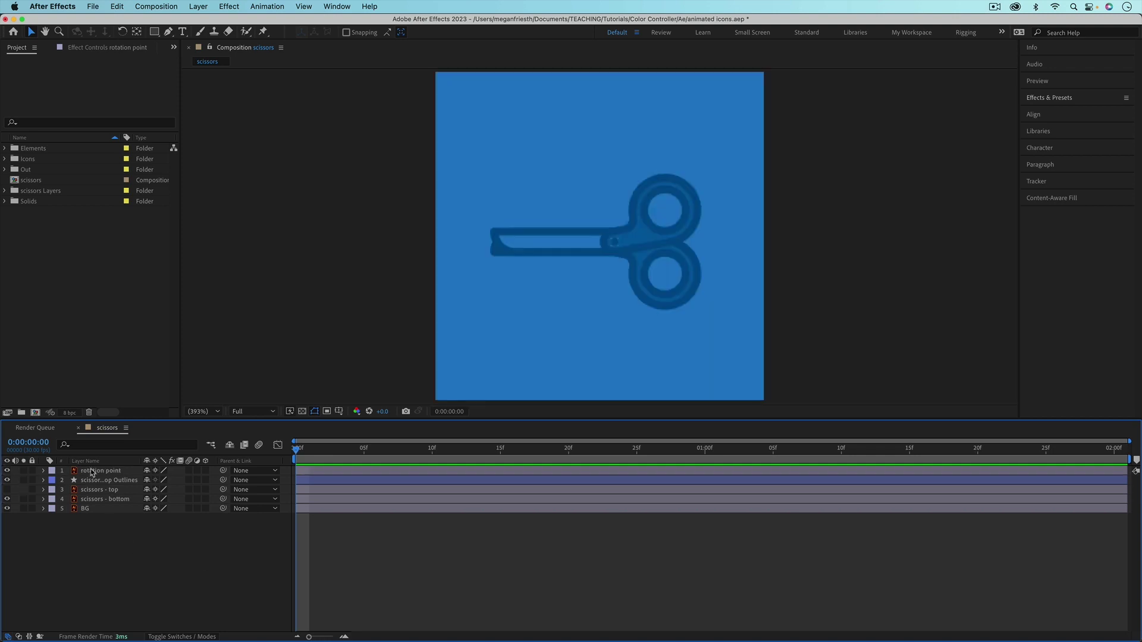
# Search the effects for "fill" and apply the Fill effect to the rotation point layer
pyautogui.click(1044, 99)
pyautogui.click(1053, 113)
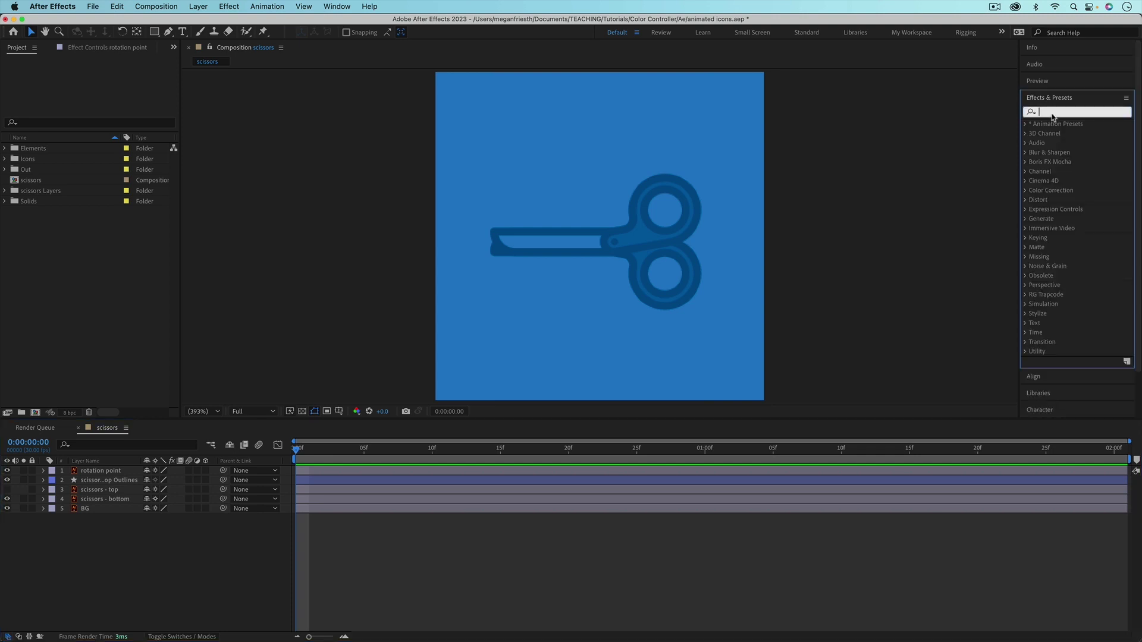
pyautogui.write('fill')
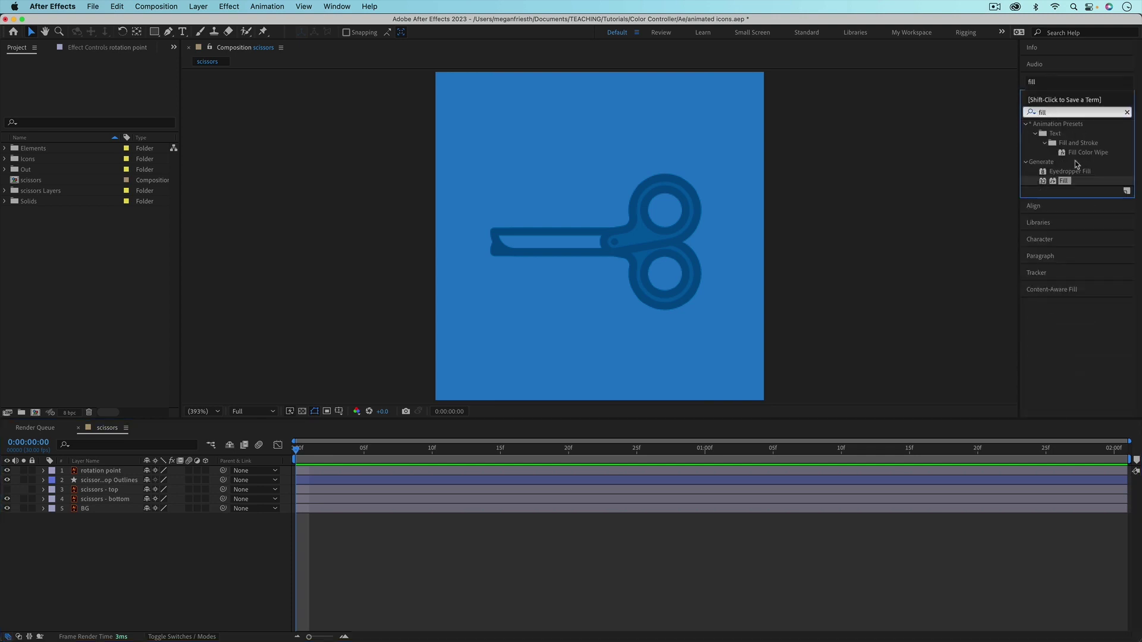
pyautogui.moveTo(1064, 181); pyautogui.dragTo(587, 470)
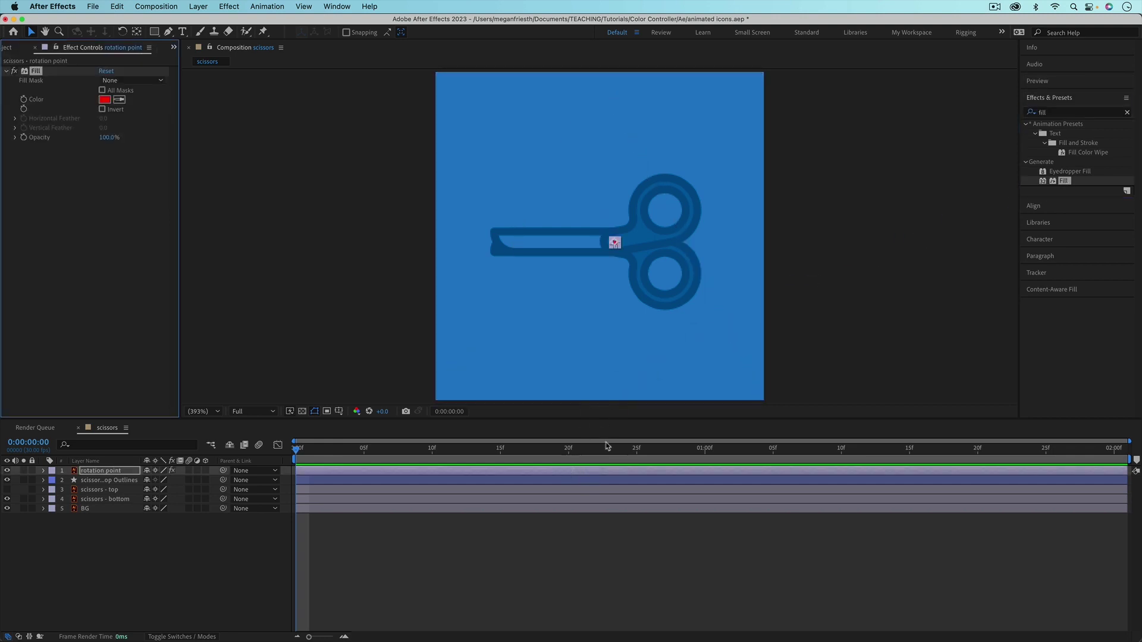
pyautogui.click(555, 565)
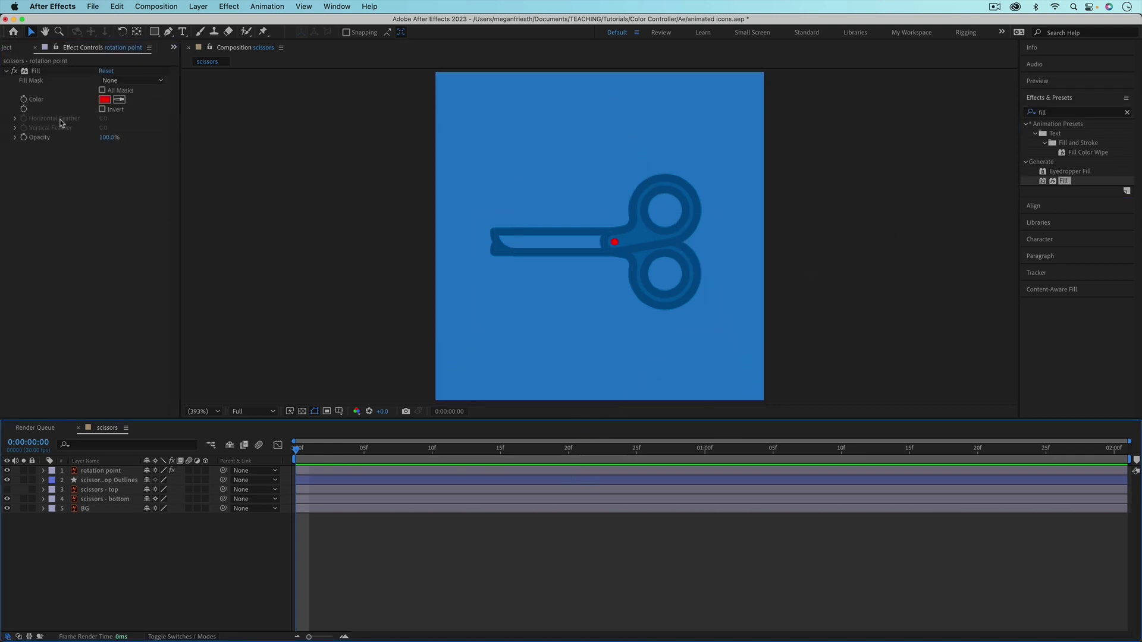
pyautogui.click(96, 105)
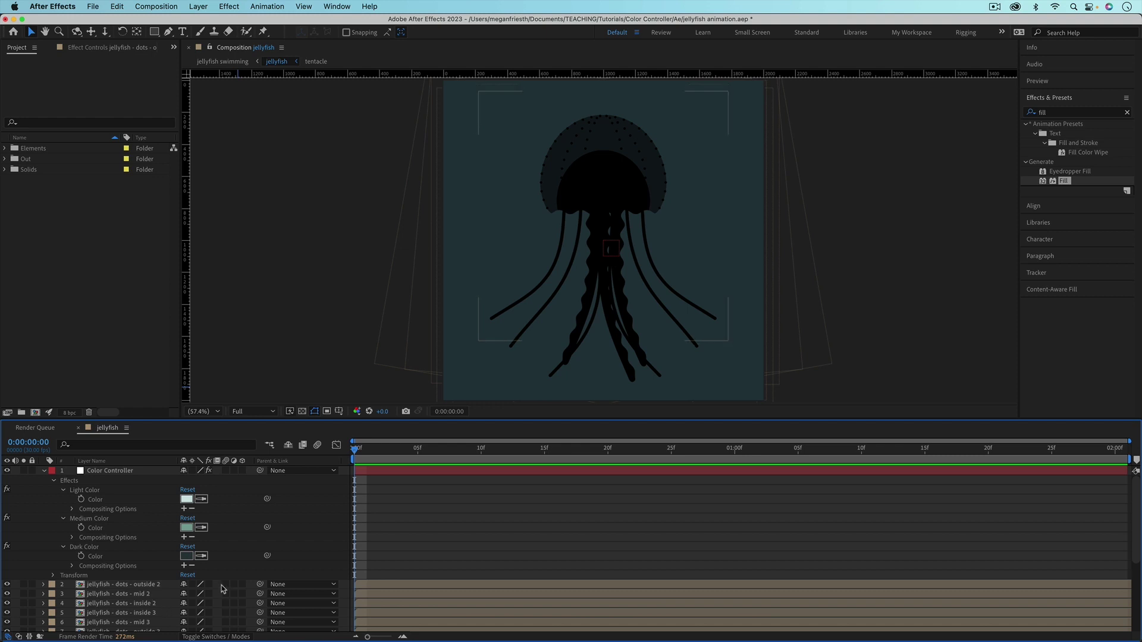
# In the jellyfish composition, examine the Fill effect color on jellyfish - dots - outside 2 and the Color Controller's Light Color
pyautogui.click(43, 585)
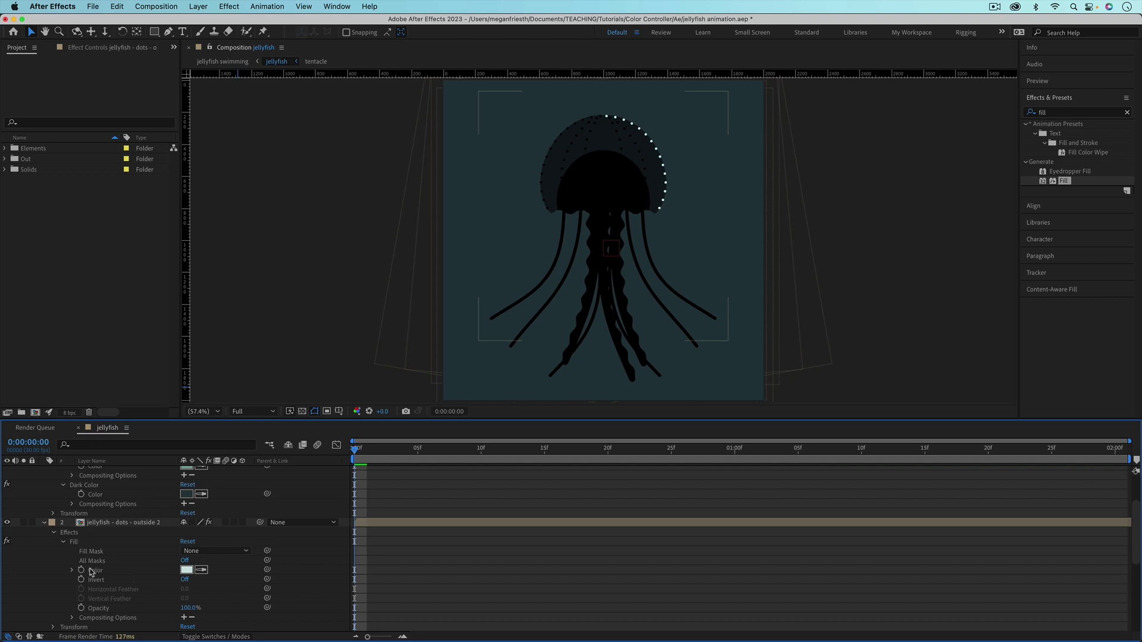
pyautogui.scroll(2, 91, 573)
pyautogui.scroll(2, 91, 572)
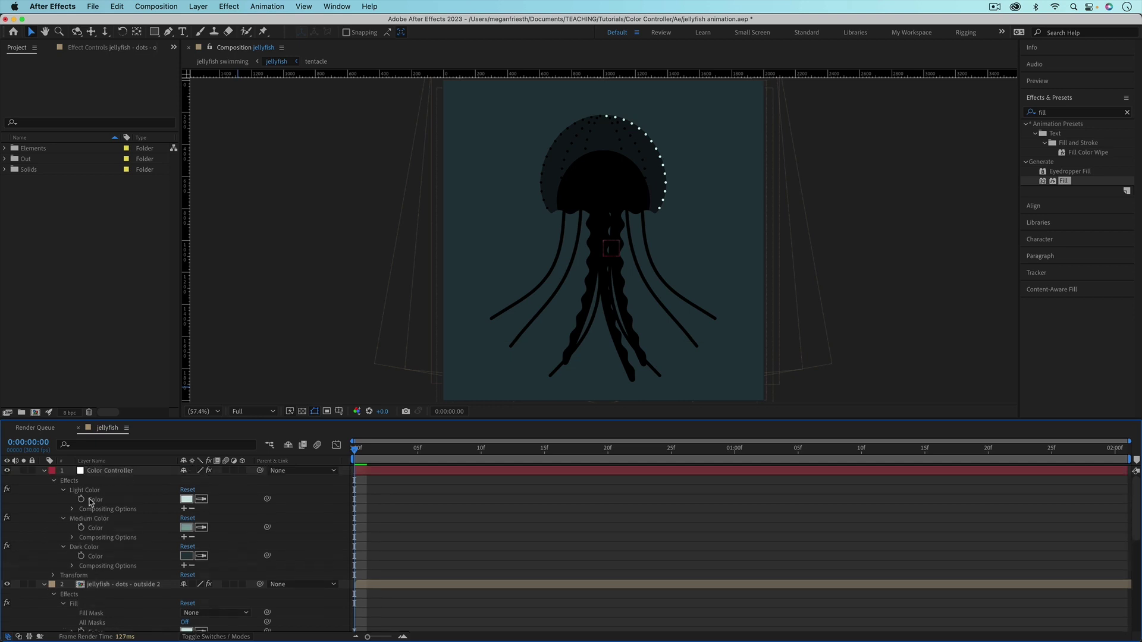
# Collapse the jellyfish - dots - outside 2 layer and set the Color Controller's Medium Color to green 73A46F
pyautogui.click(44, 585)
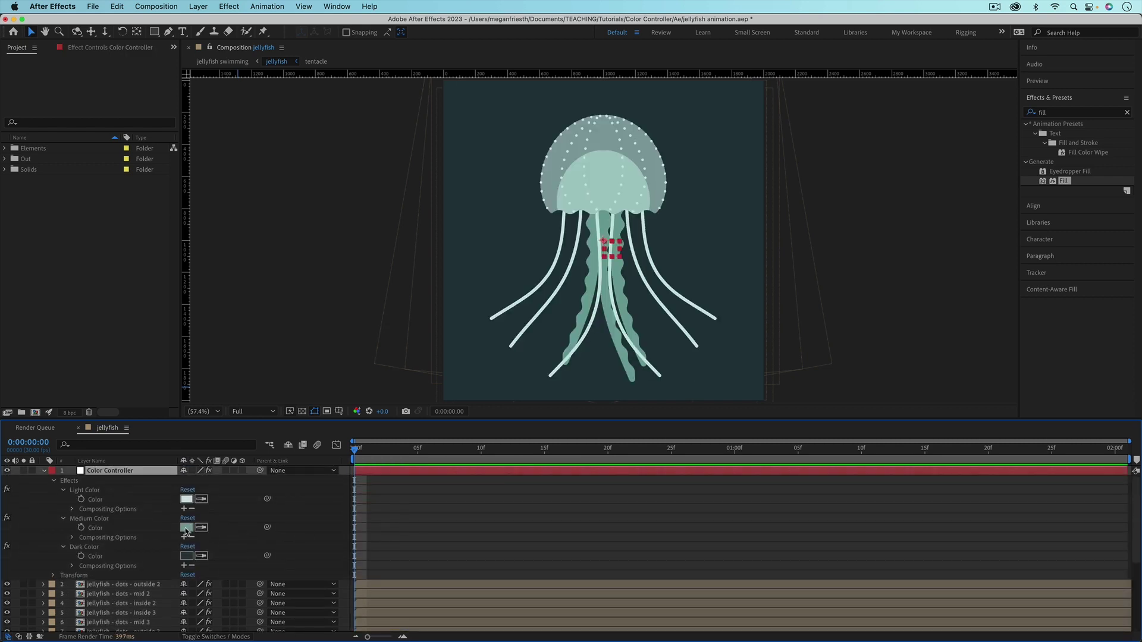
pyautogui.click(186, 528)
pyautogui.click(396, 438)
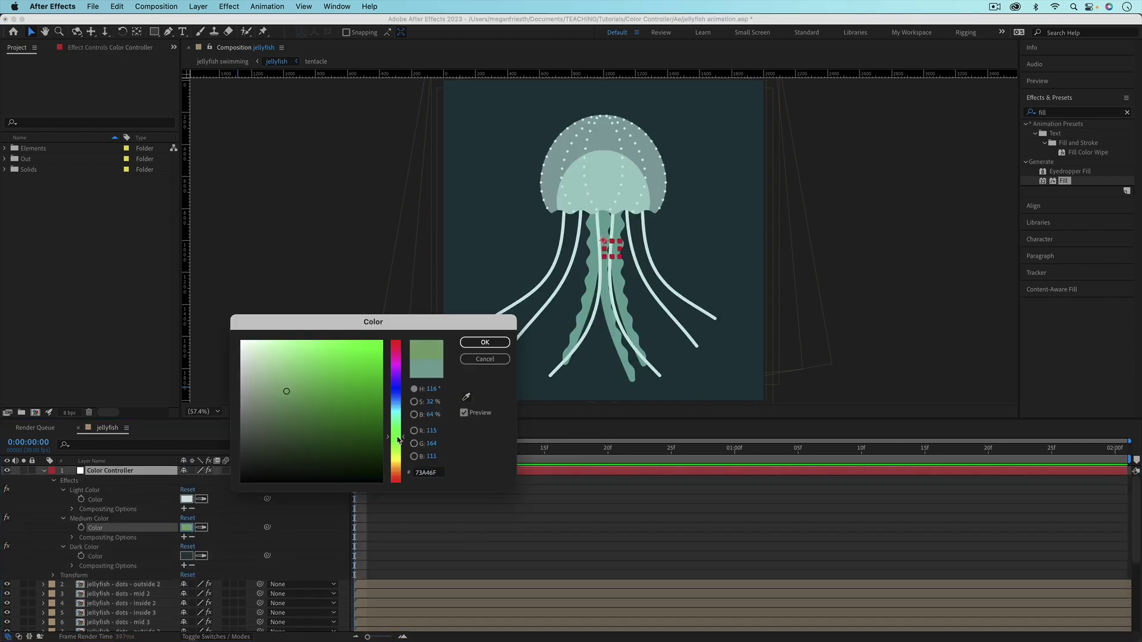
pyautogui.click(483, 343)
pyautogui.scroll(-5, 209, 524)
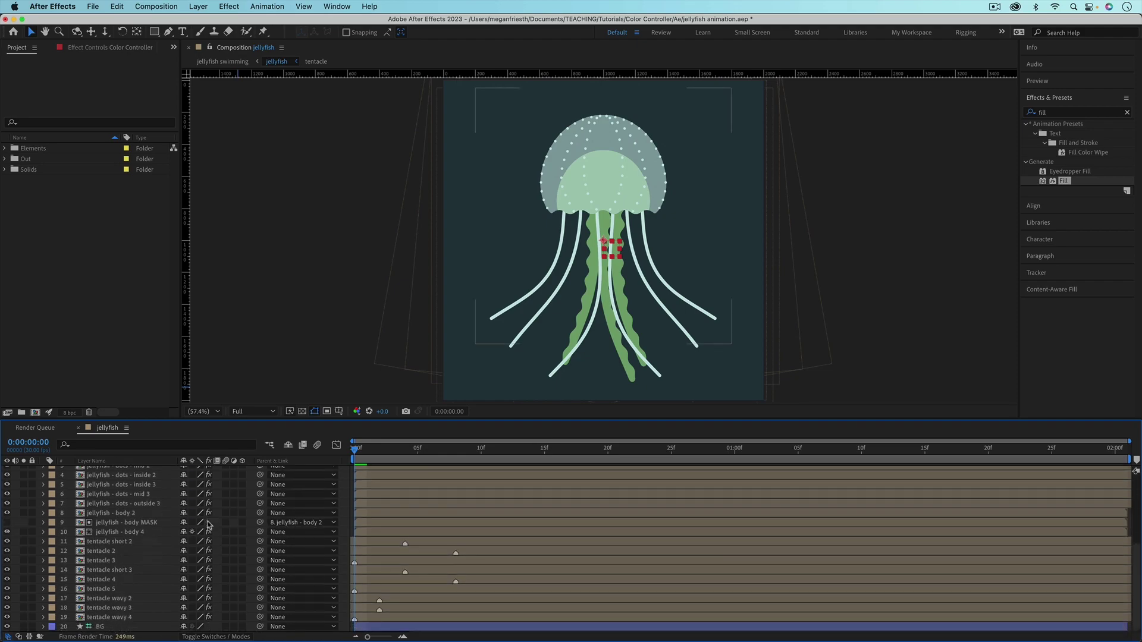
pyautogui.scroll(5, 209, 524)
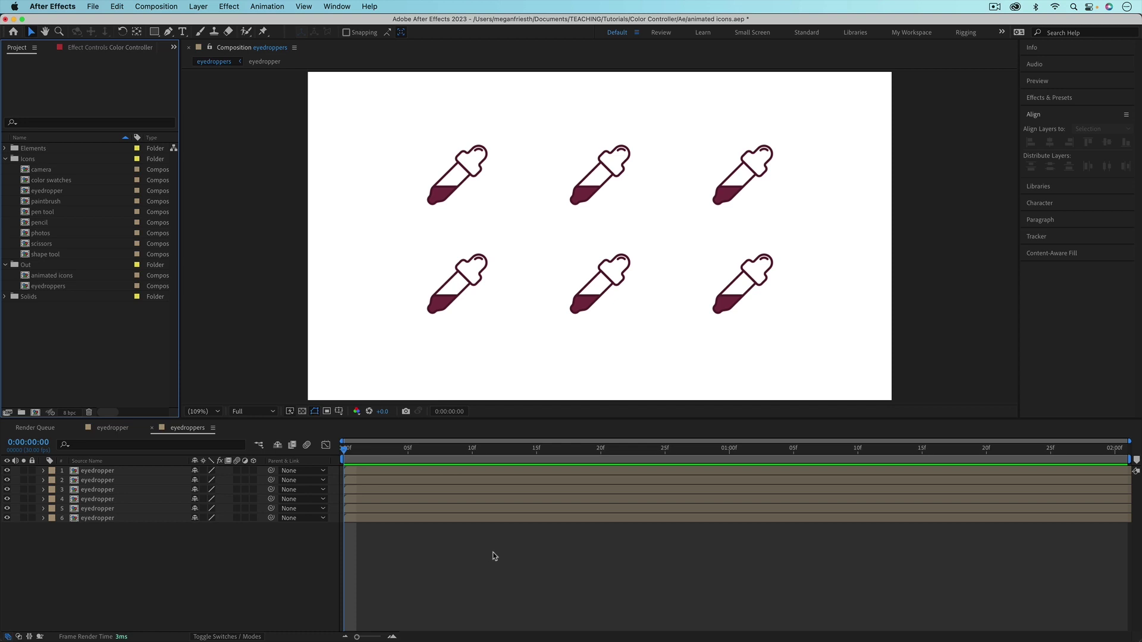
# Duplicate the eyedropper composition, and set the copy's Stroke Color to 232051 on its Color Controller
pyautogui.click(53, 191)
pyautogui.press('super+d')
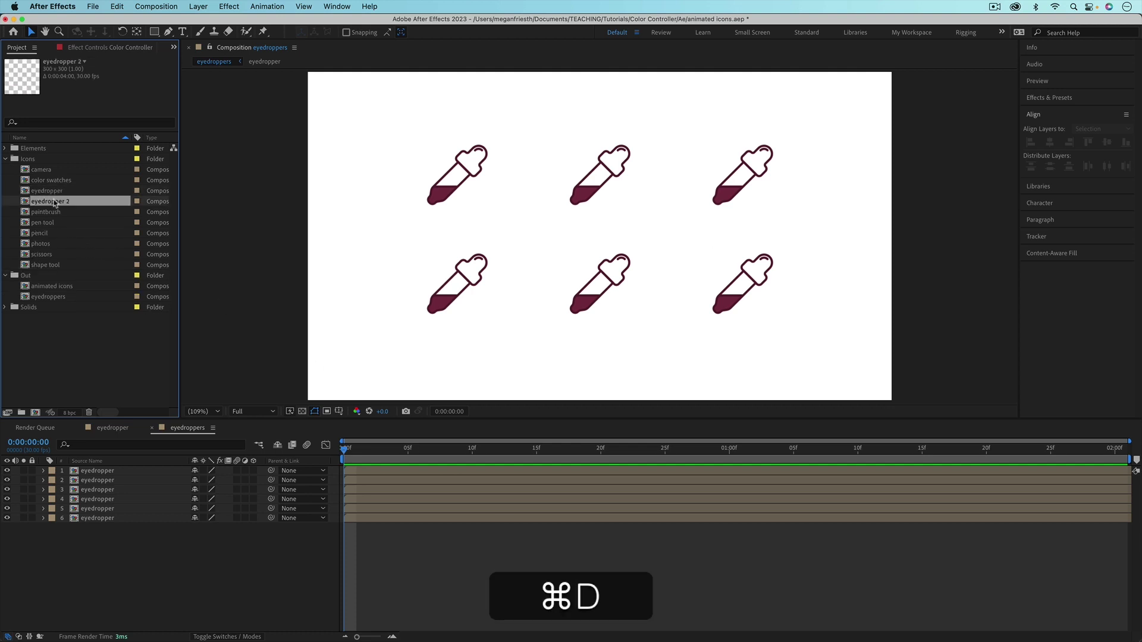
pyautogui.doubleClick(53, 202)
pyautogui.click(101, 501)
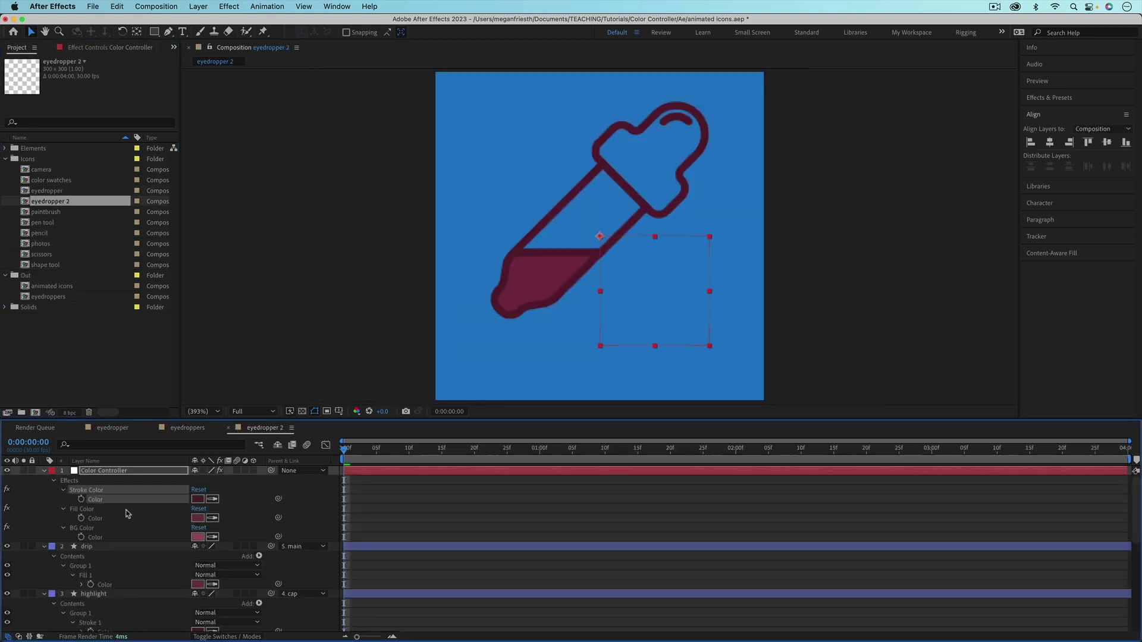
pyautogui.click(198, 499)
pyautogui.write('232051')
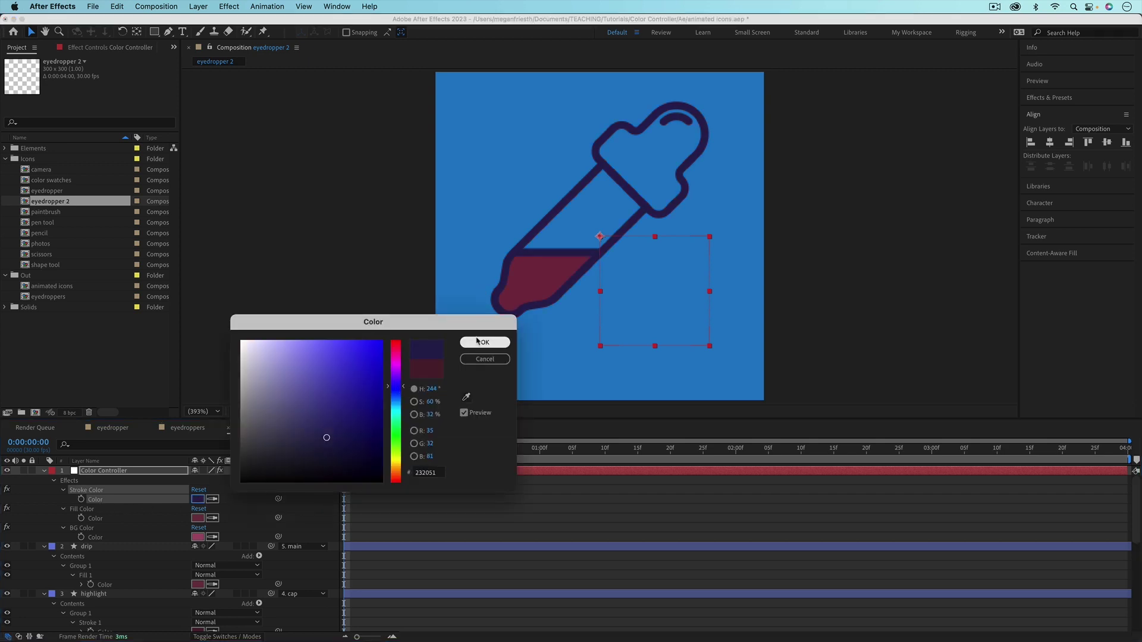
pyautogui.click(482, 342)
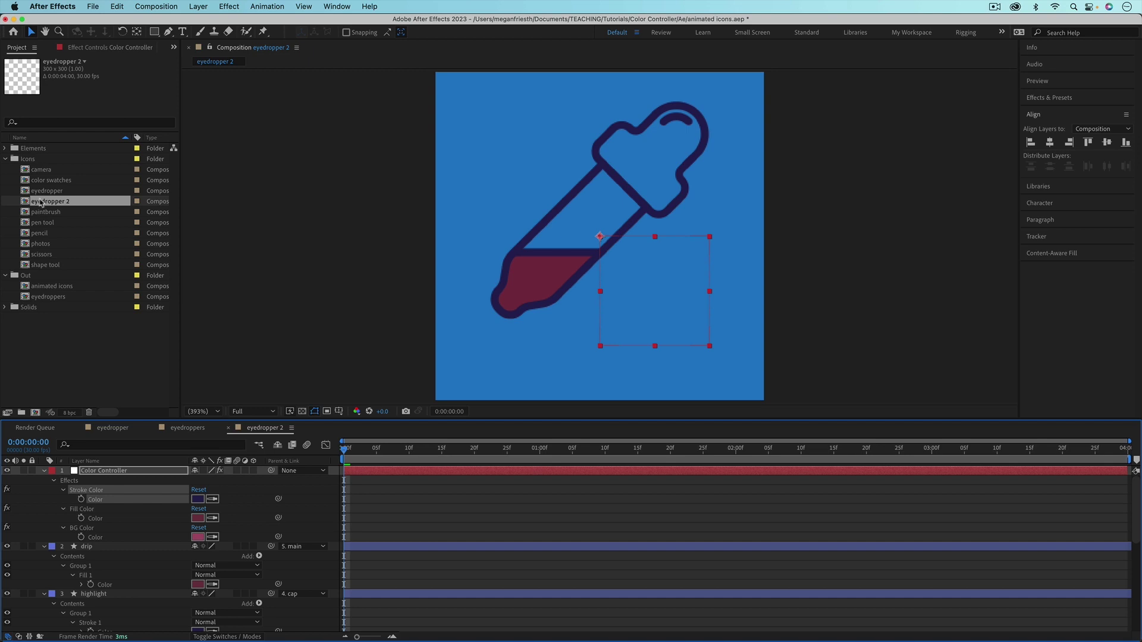
# Delete the duplicated eyedropper 2 composition from the project
pyautogui.click(88, 412)
pyautogui.click(652, 351)
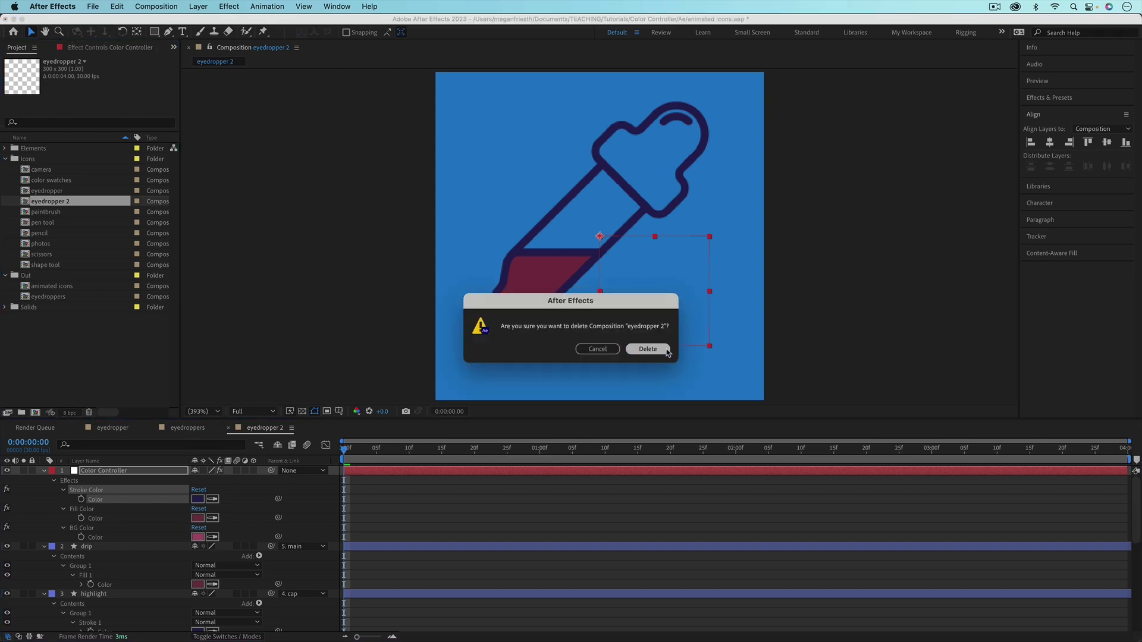
# In the eyedropper composition, collapse the layer properties and reveal only the Color Controller's Stroke Color, Fill Color and BG Color effects
pyautogui.click(105, 429)
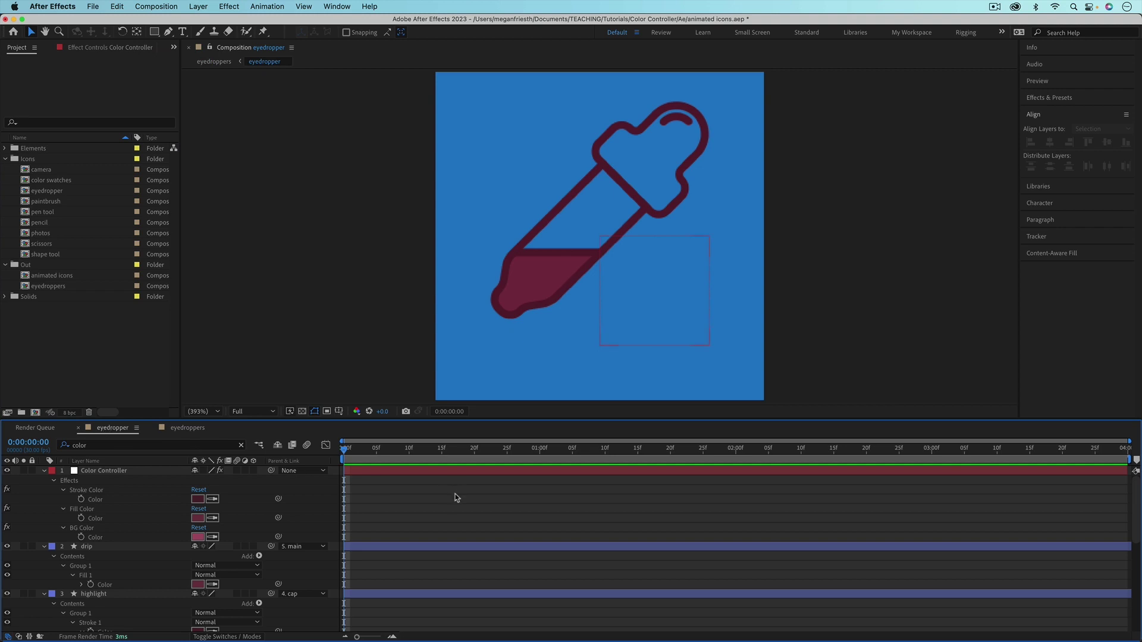
pyautogui.press('u')
pyautogui.press('u')
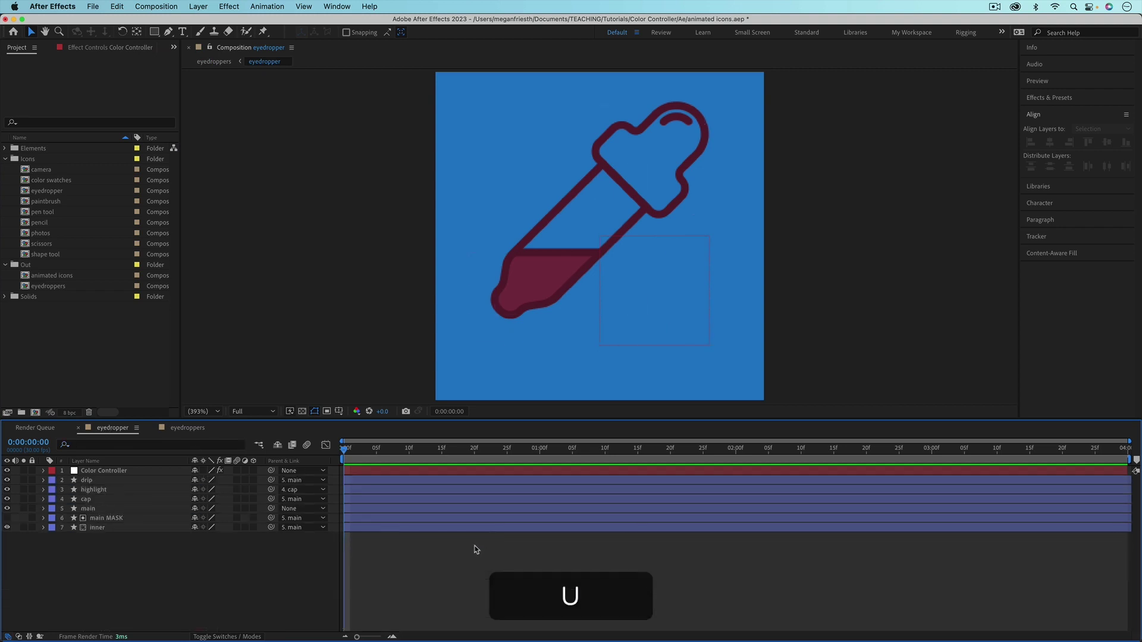
pyautogui.click(71, 471)
pyautogui.click(43, 471)
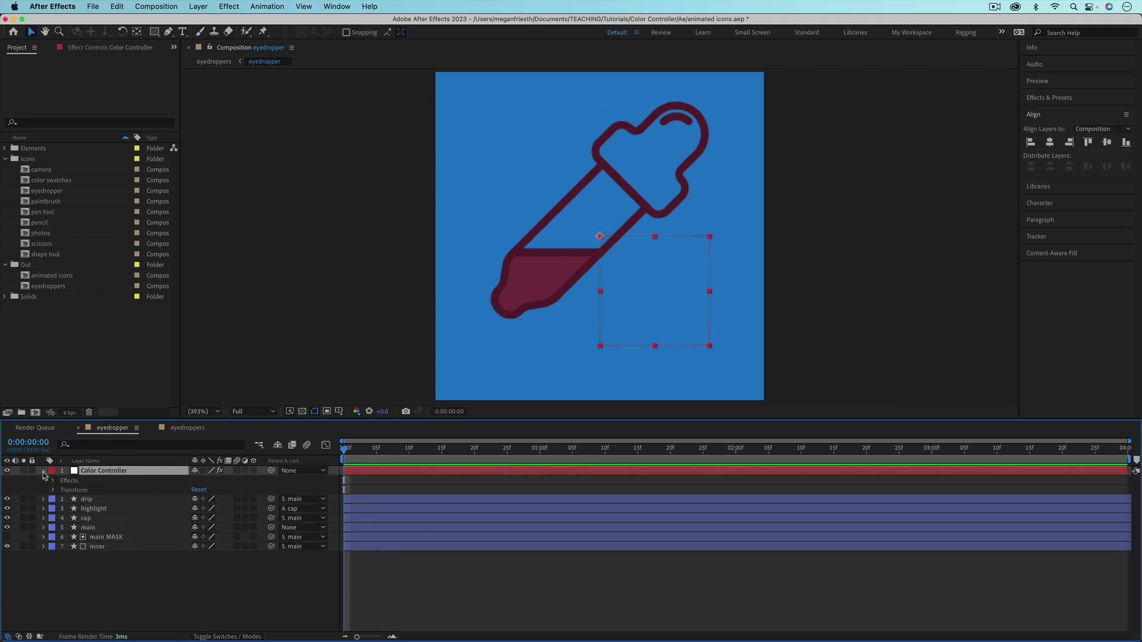
pyautogui.click(53, 481)
pyautogui.click(63, 490)
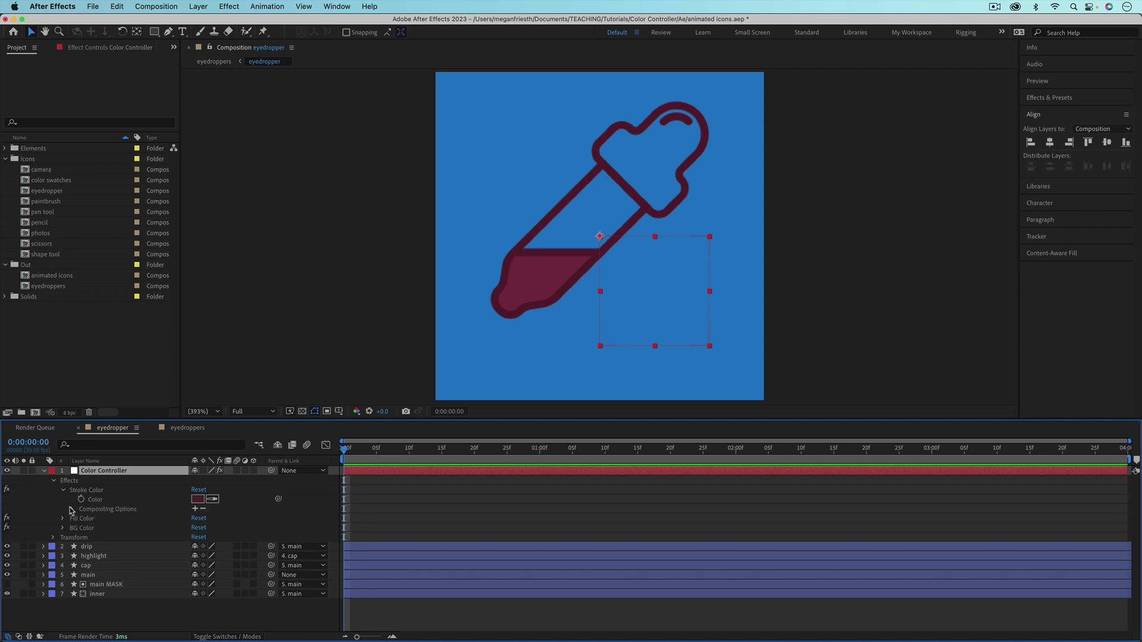
pyautogui.click(63, 519)
pyautogui.click(63, 547)
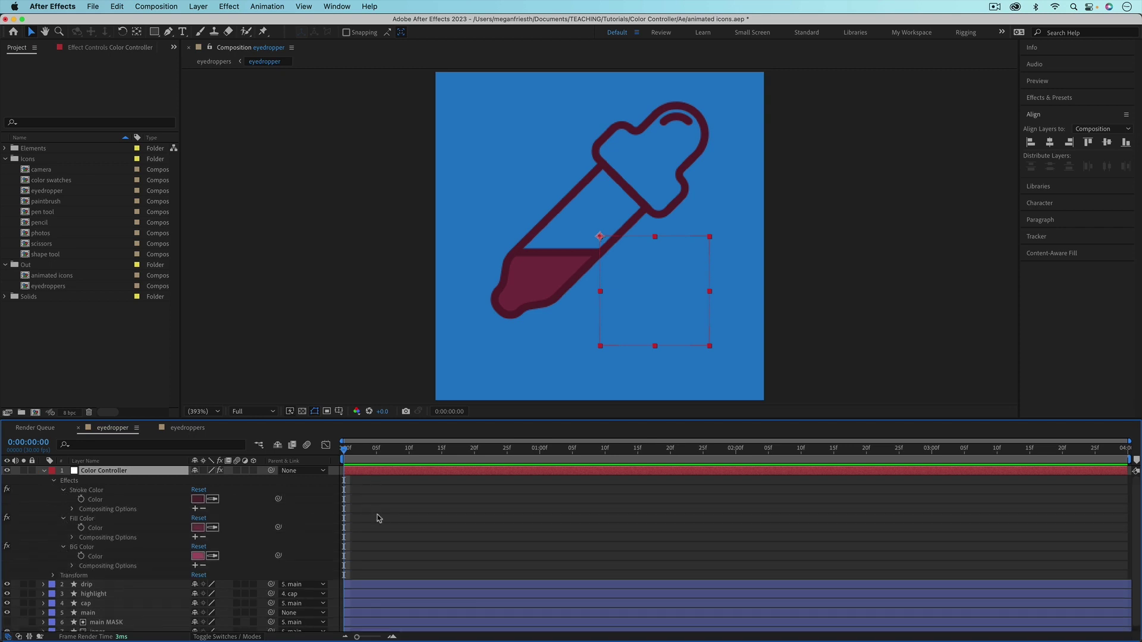
pyautogui.click(414, 518)
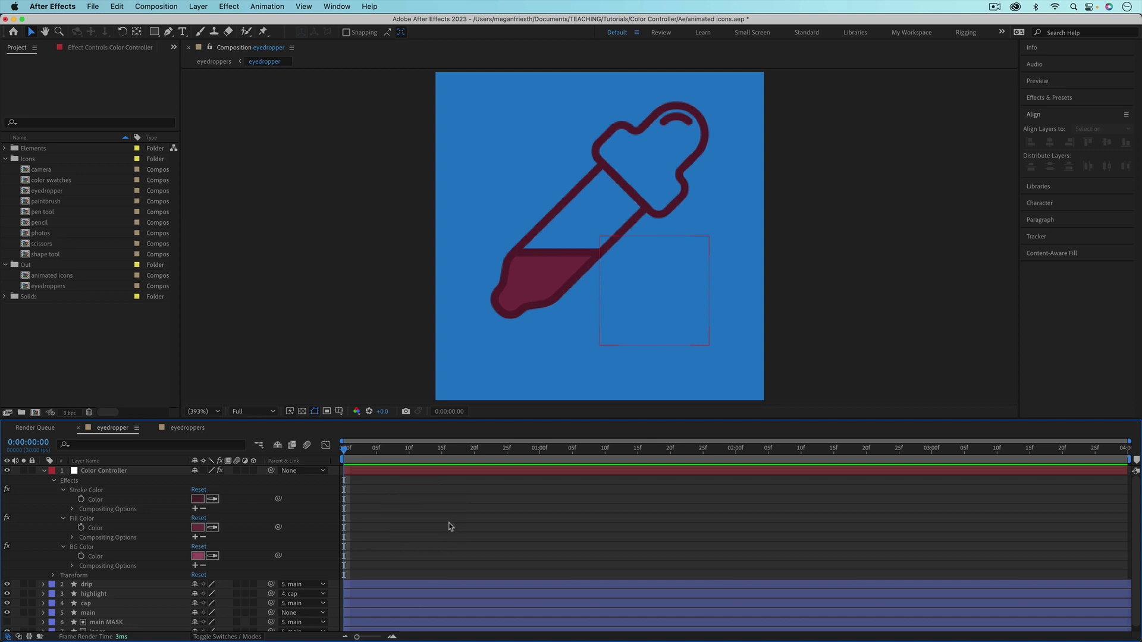
# Open the eyedropper composition in Essential Graphics and add the Color Controller's Stroke Color, Fill Color and BG Color properties
pyautogui.rightClick(398, 492)
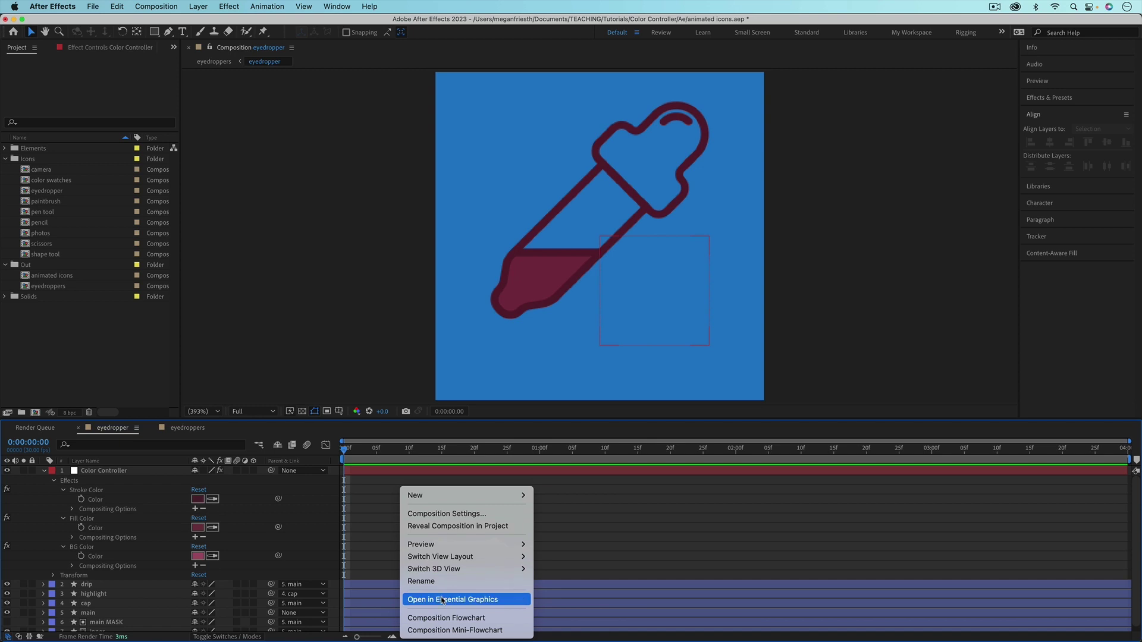
pyautogui.click(442, 599)
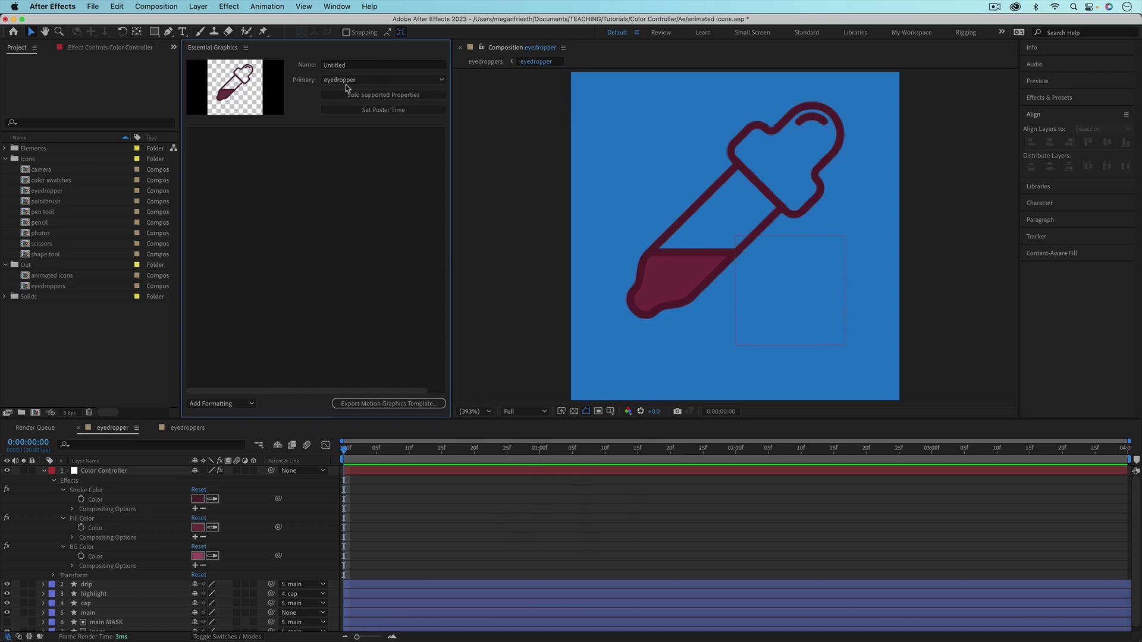
pyautogui.click(96, 503)
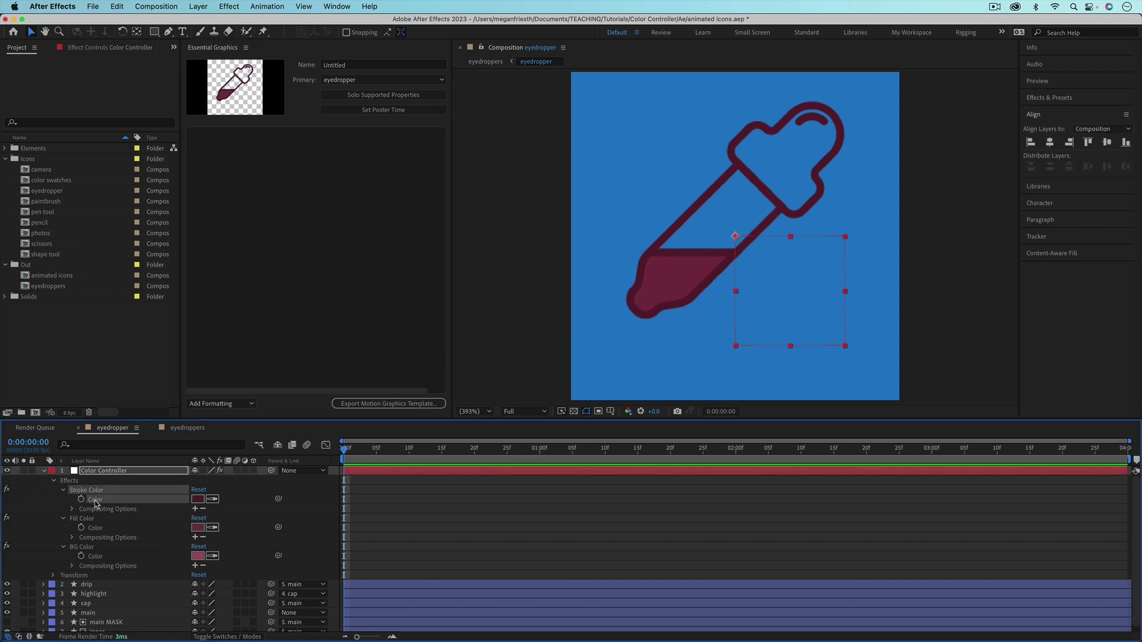
pyautogui.moveTo(95, 504); pyautogui.dragTo(257, 225)
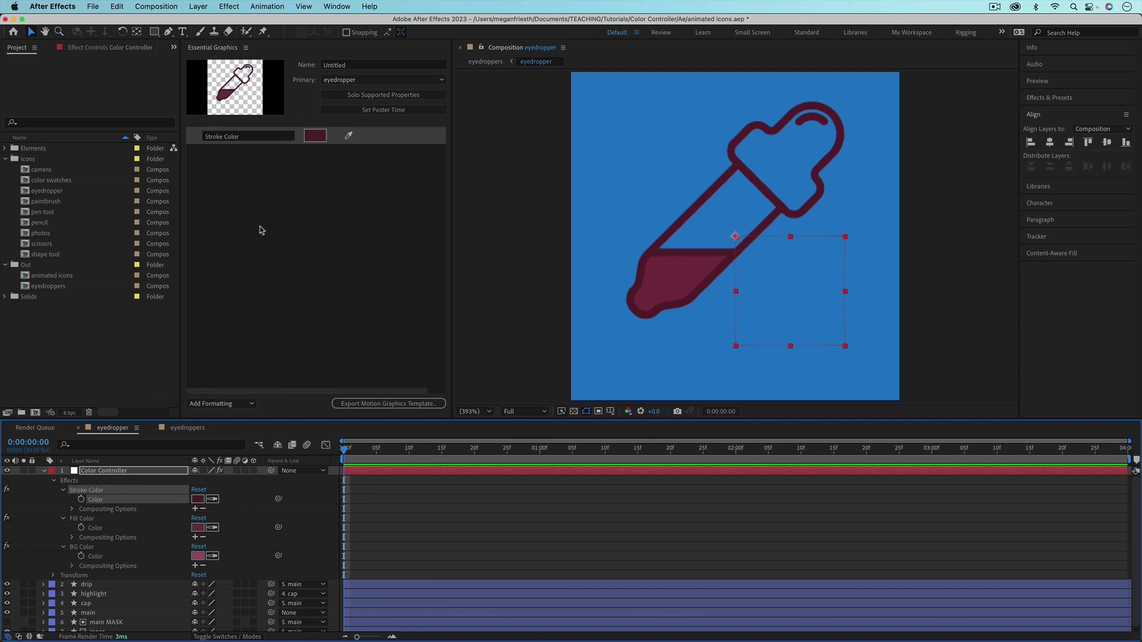
pyautogui.moveTo(95, 528); pyautogui.dragTo(236, 301)
pyautogui.moveTo(95, 556); pyautogui.dragTo(235, 249)
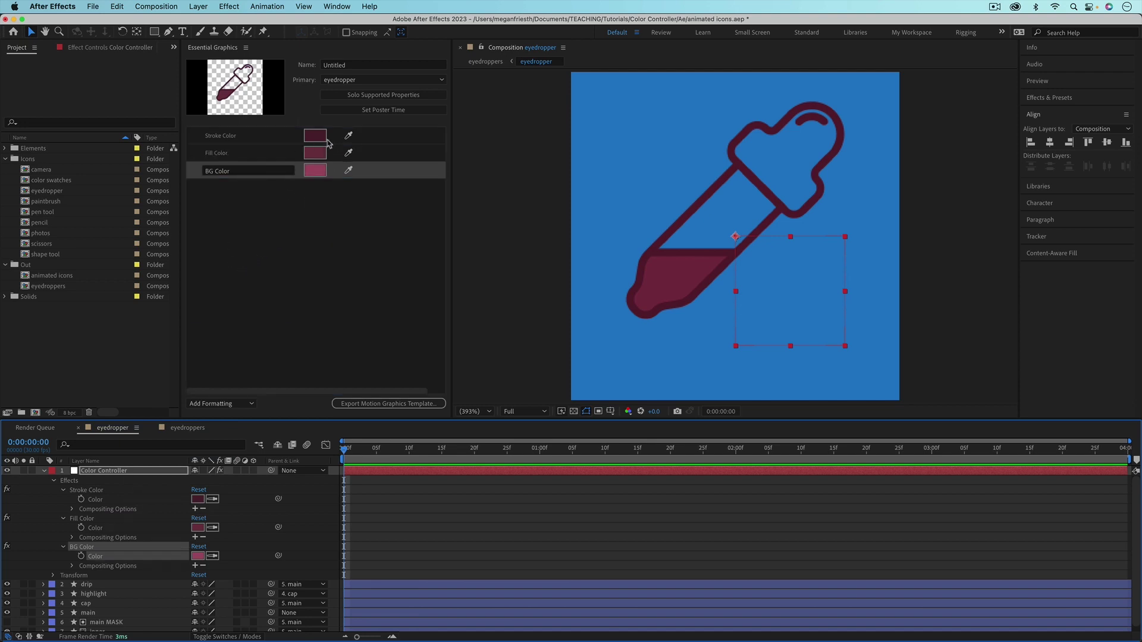
# In the eyedroppers composition, reveal the first eyedropper layer's Essential Properties with its stroke, fill and background colors
pyautogui.click(187, 428)
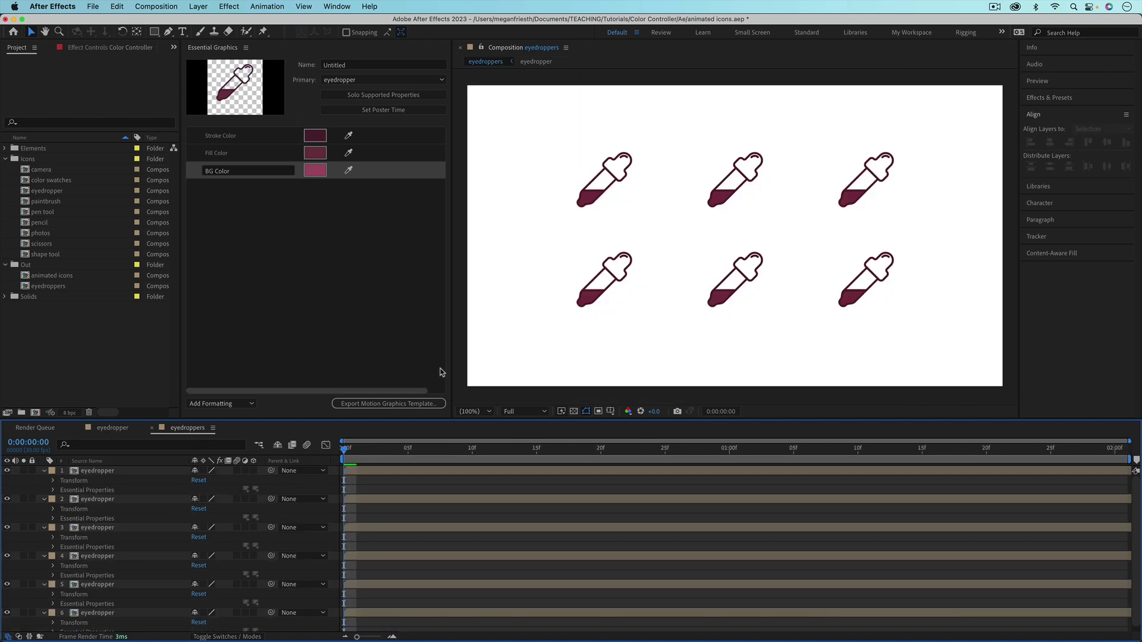
pyautogui.click(604, 198)
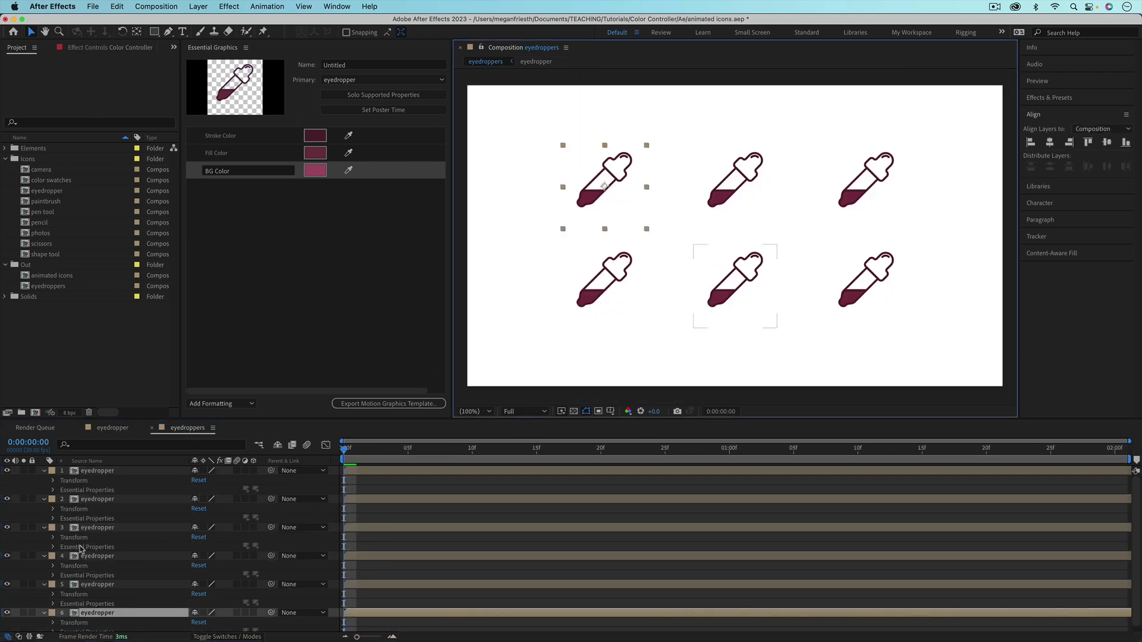
pyautogui.click(53, 490)
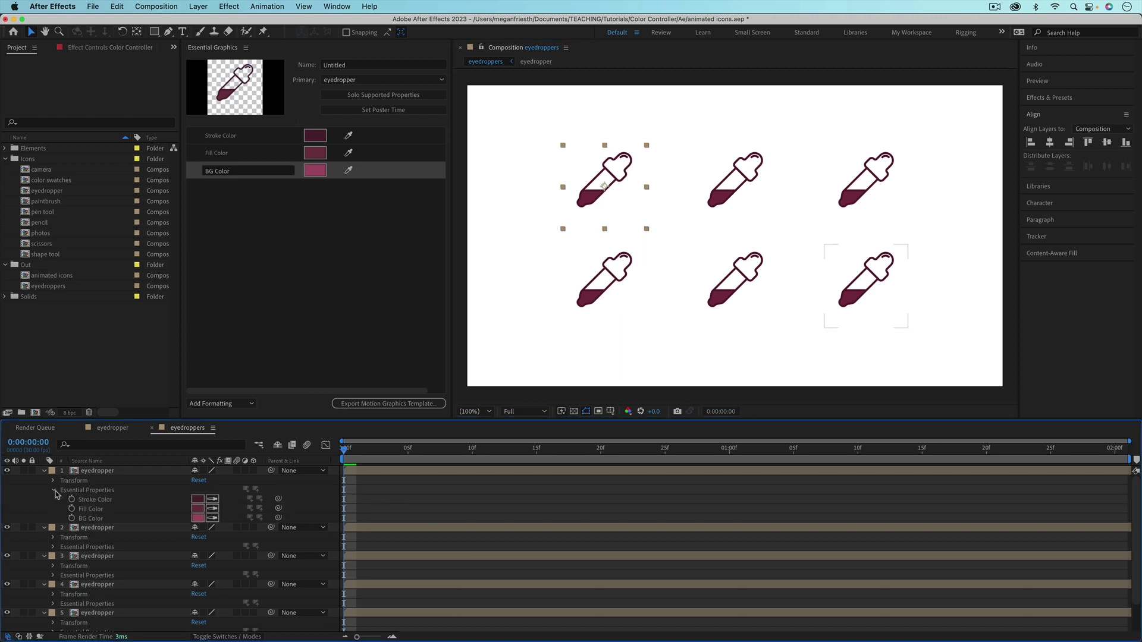
pyautogui.click(91, 501)
pyautogui.click(92, 518)
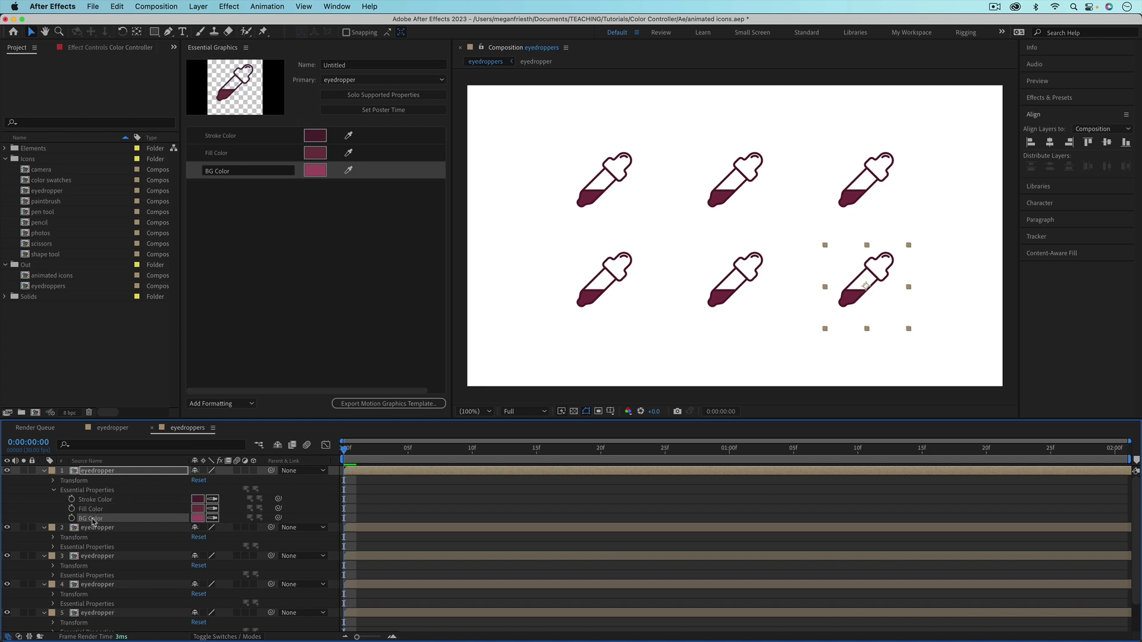
pyautogui.click(98, 501)
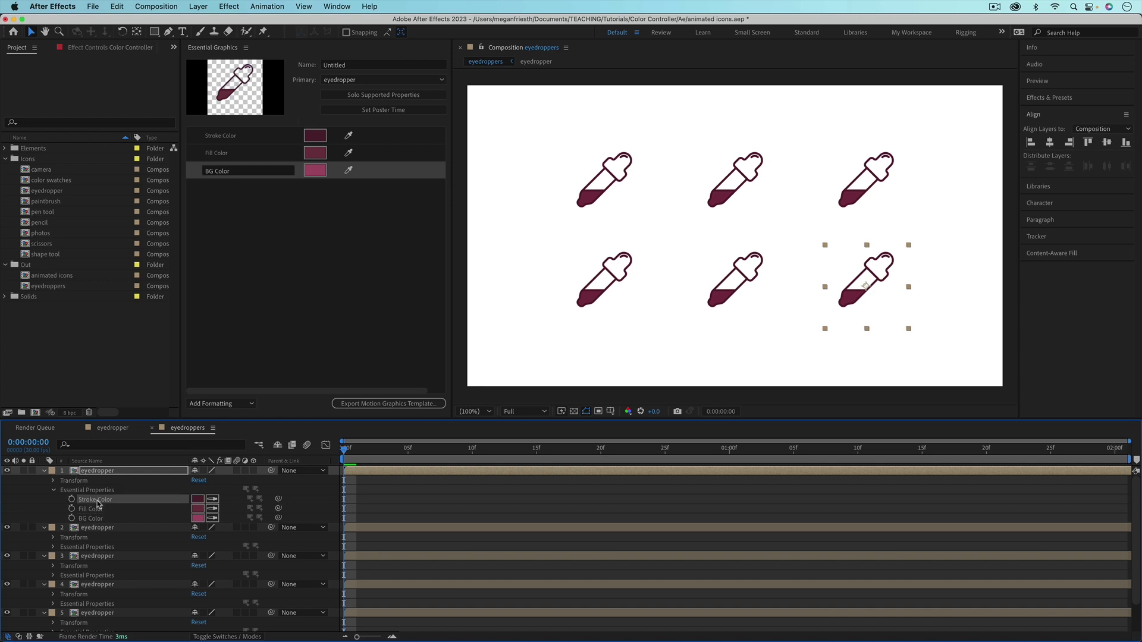
# Override the first eyedropper layer's Stroke Color, Fill Color and BG Color with shades of blue
pyautogui.click(198, 504)
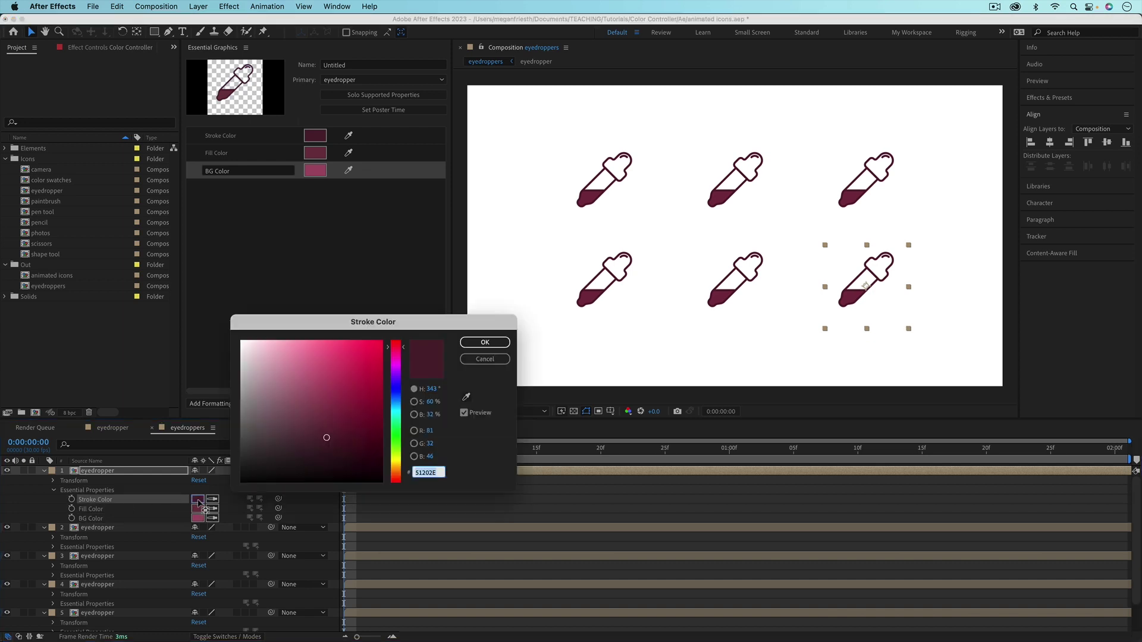
pyautogui.click(398, 392)
pyautogui.click(484, 341)
pyautogui.click(198, 509)
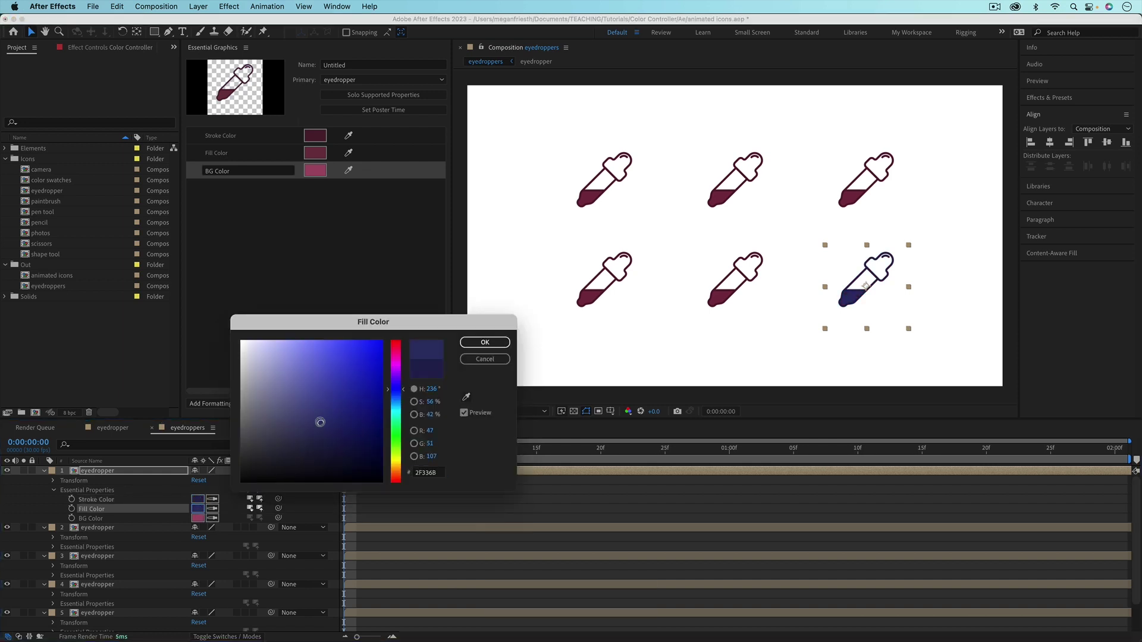
pyautogui.press('Return')
pyautogui.click(198, 518)
pyautogui.click(484, 340)
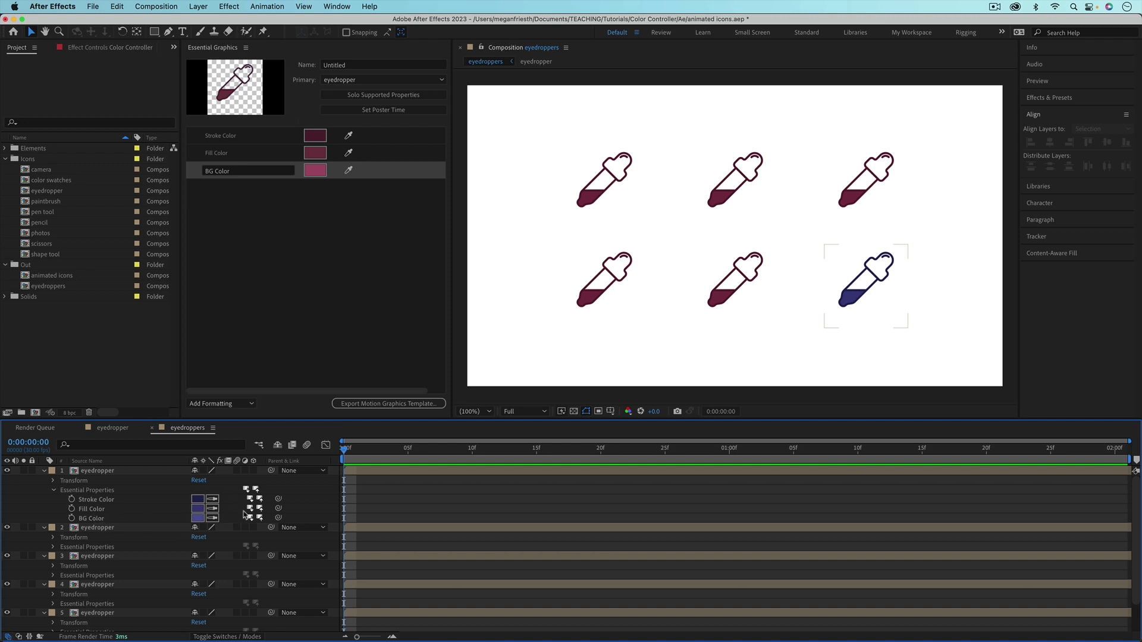
# Override the second eyedropper layer's Stroke Color, Fill Color and BG Color with shades of green
pyautogui.click(198, 556)
pyautogui.click(351, 408)
pyautogui.moveTo(351, 408); pyautogui.dragTo(352, 433)
pyautogui.click(472, 339)
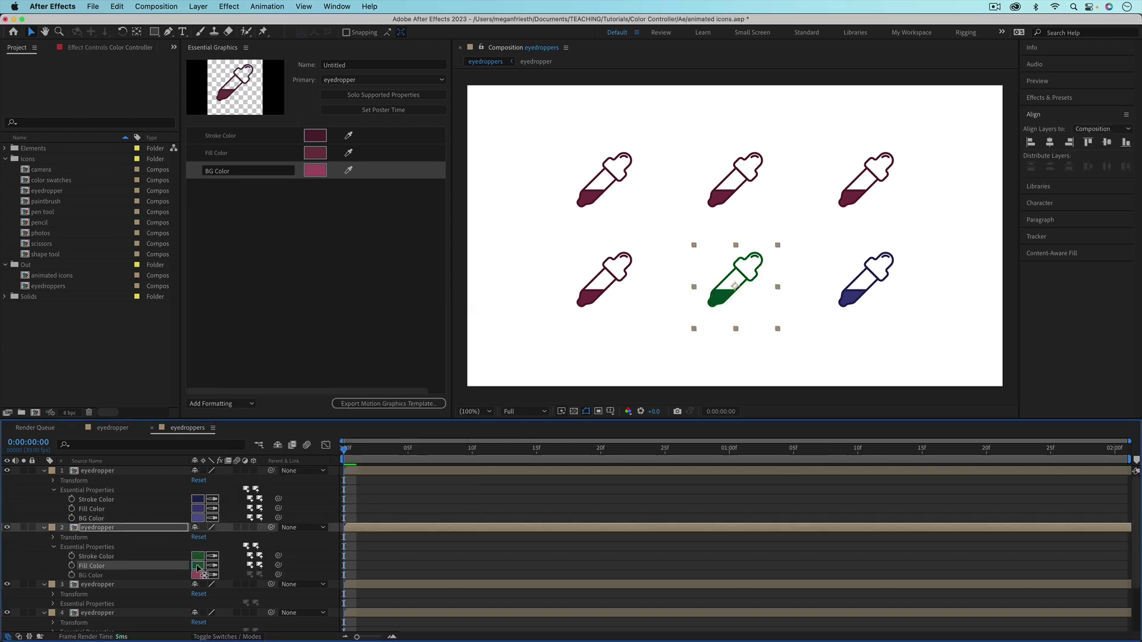
pyautogui.click(197, 565)
pyautogui.click(485, 342)
# Expand the third eyedropper layer's Essential Properties and change its Stroke Color and Fill Color to yellow
pyautogui.scroll(-2, 178, 535)
pyautogui.click(53, 546)
pyautogui.click(197, 556)
pyautogui.click(396, 463)
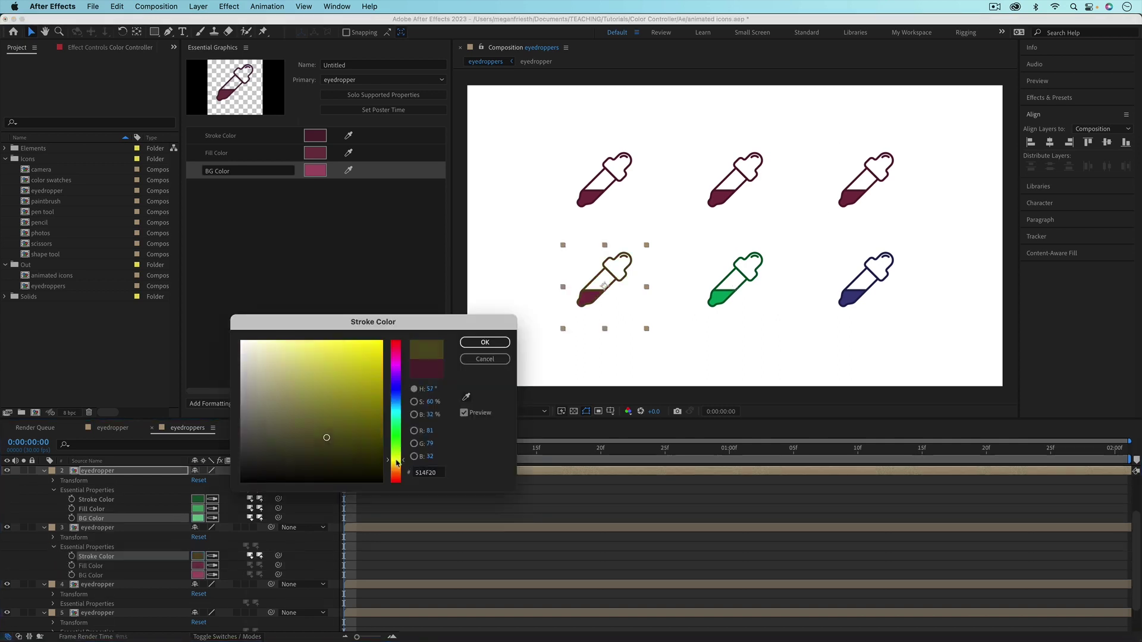
pyautogui.click(485, 342)
pyautogui.click(198, 565)
pyautogui.click(397, 464)
pyautogui.click(485, 342)
# Expand the fourth eyedropper layer's Essential Properties and change its Stroke Color and Fill Color to teal
pyautogui.scroll(-1, 178, 535)
pyautogui.click(53, 570)
pyautogui.click(198, 580)
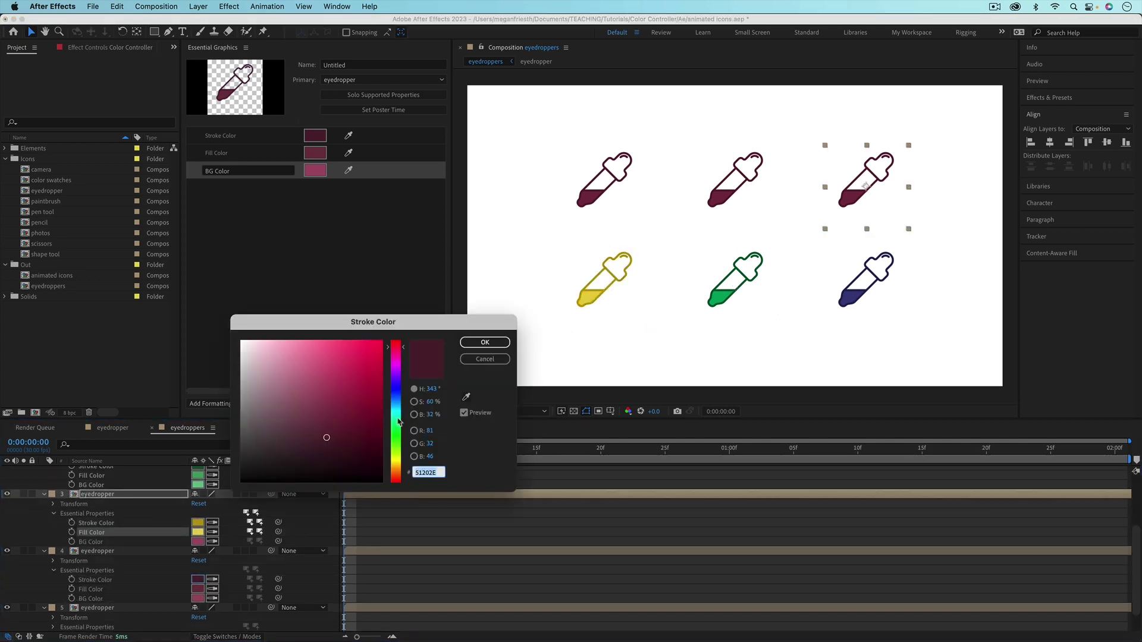
pyautogui.click(399, 421)
pyautogui.click(485, 342)
pyautogui.click(198, 589)
pyautogui.click(293, 370)
pyautogui.click(485, 342)
pyautogui.scroll(-1, 53, 599)
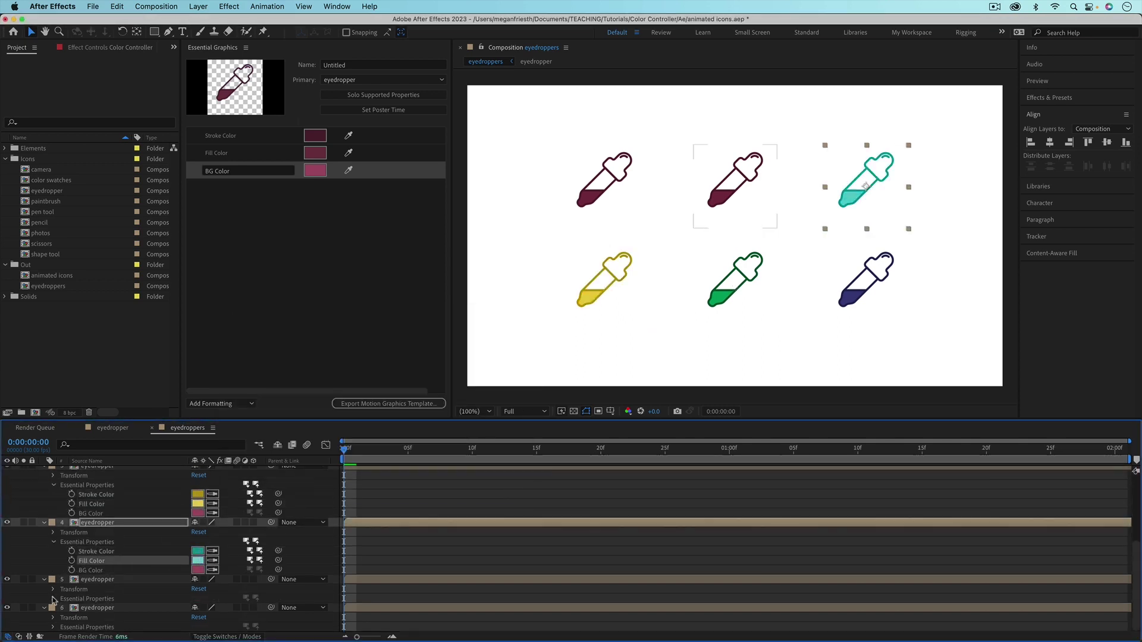
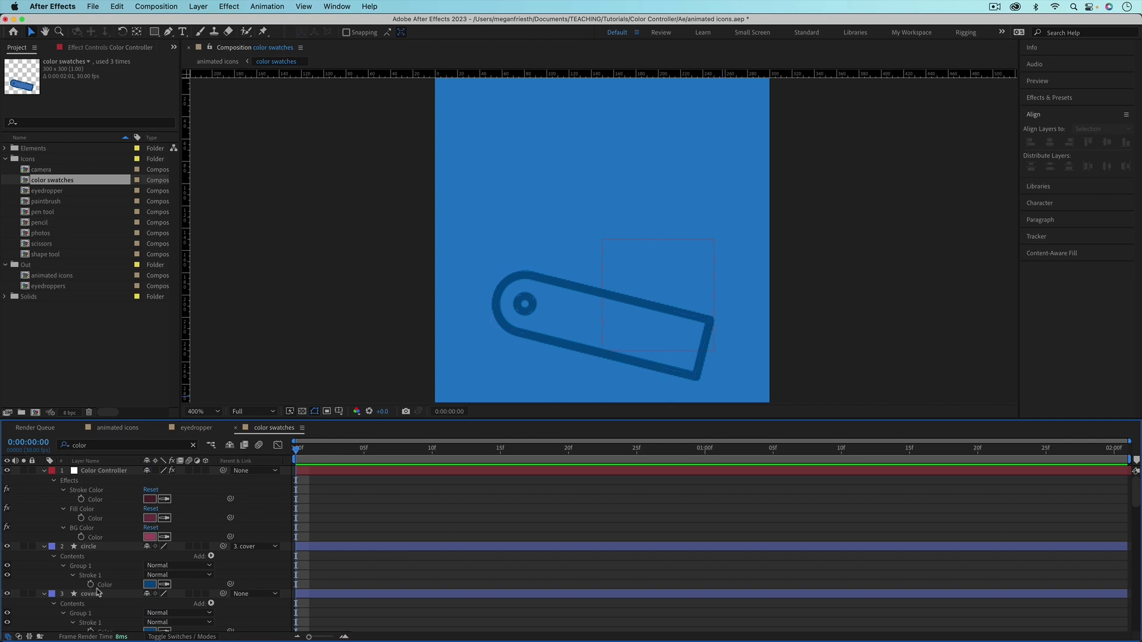
# In color swatches, link the circle layer's stroke color to the Color Controller's Stroke Color, and maximize the timeline to show the swatch layers
pyautogui.moveTo(230, 585); pyautogui.dragTo(100, 503)
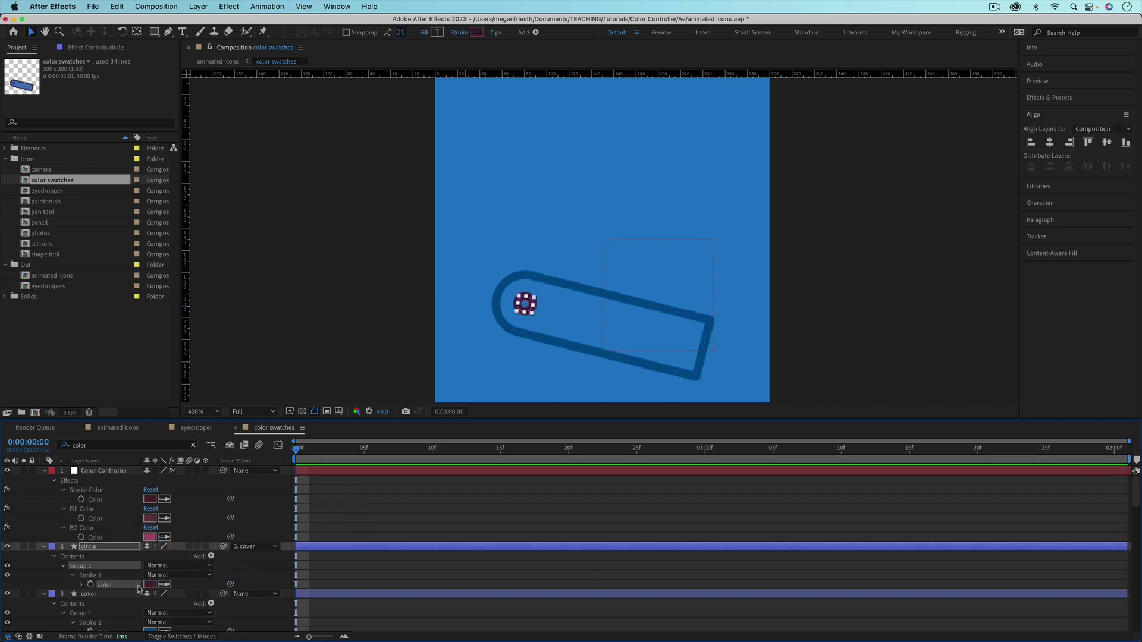
pyautogui.press('`')
pyautogui.scroll(-10, 147, 422)
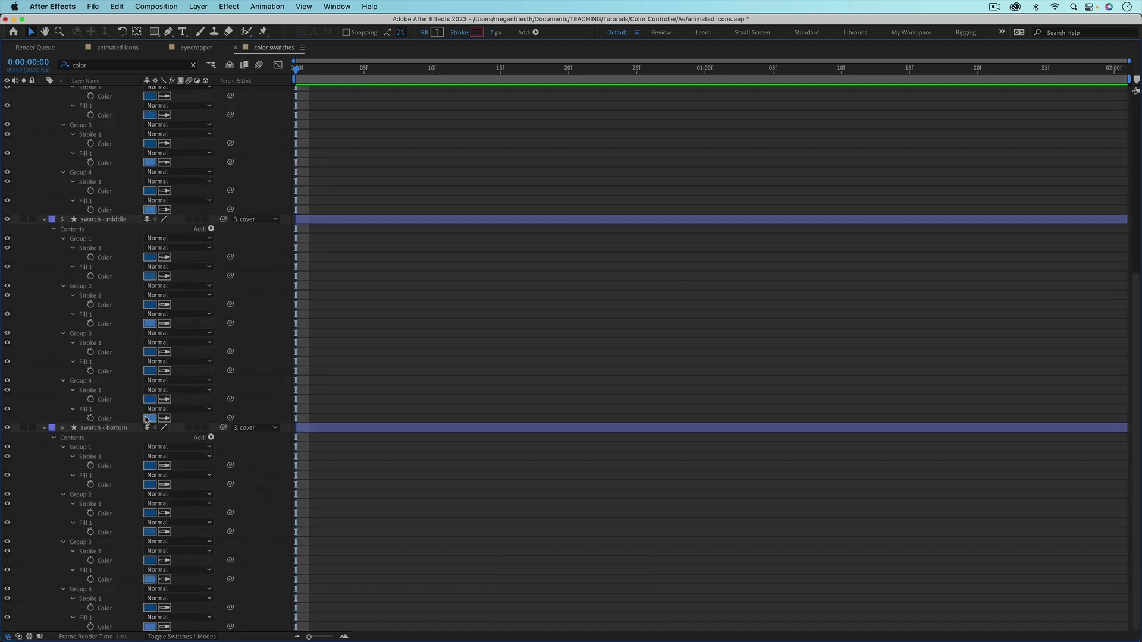
# Copy the circle layer's linked stroke color and paste it onto the stroke colors of the swatch - middle and swatch - bottom layers
pyautogui.scroll(10, 148, 422)
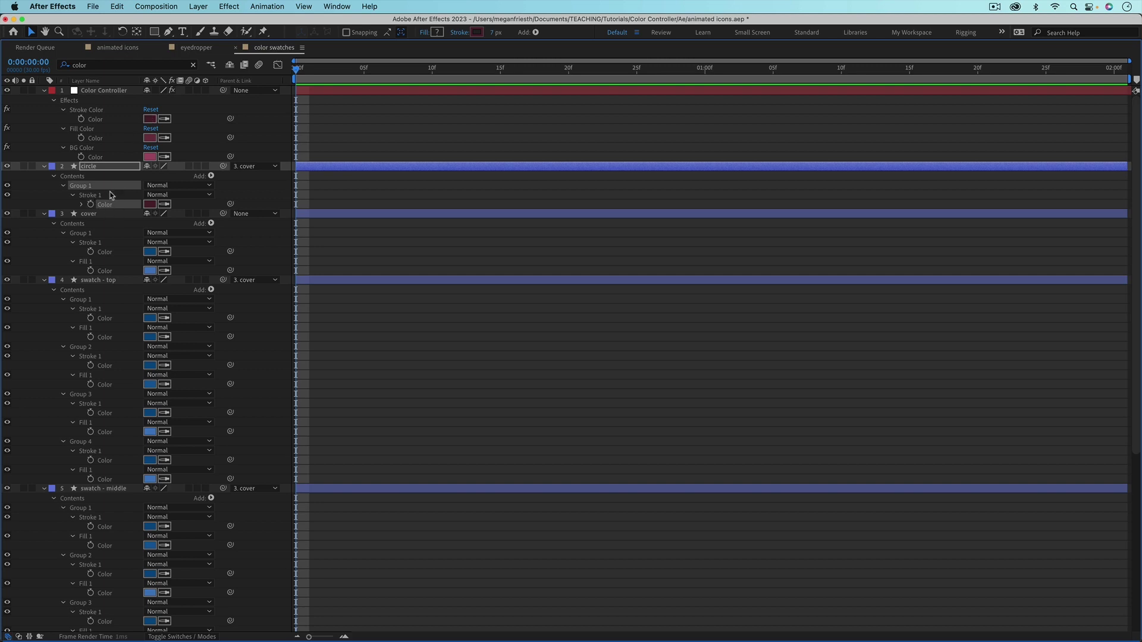
pyautogui.press('super+c')
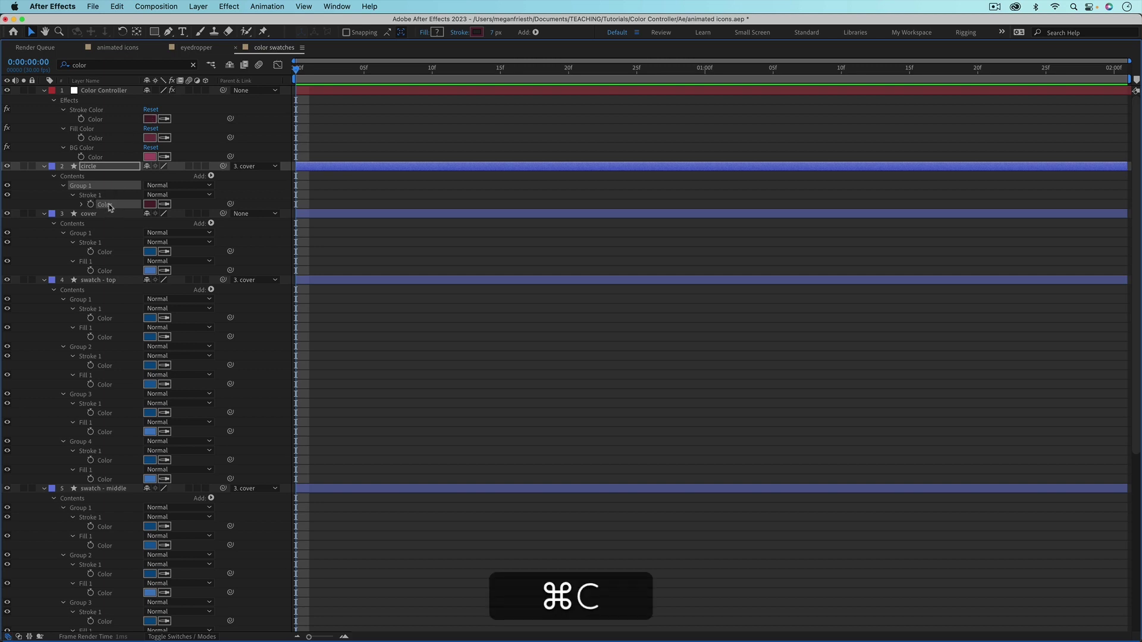
pyautogui.click(107, 253)
pyautogui.keyDown('super'); pyautogui.click(105, 319); pyautogui.keyUp('super')
pyautogui.keyDown('super'); pyautogui.click(105, 337); pyautogui.keyUp('super')
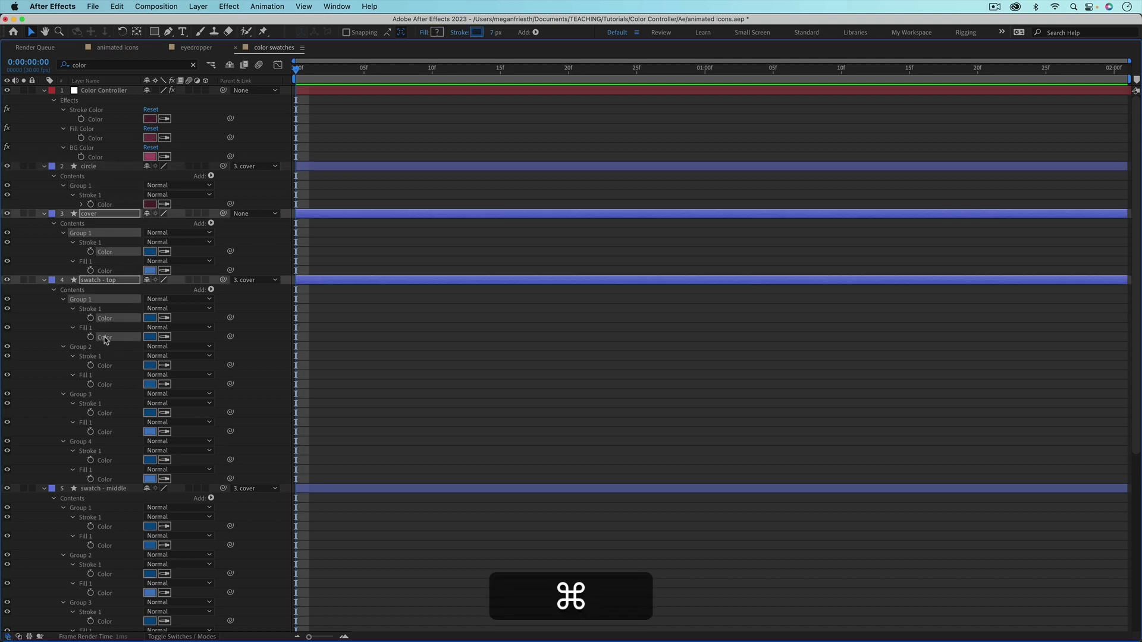
pyautogui.keyDown('super'); pyautogui.click(104, 365); pyautogui.keyUp('super')
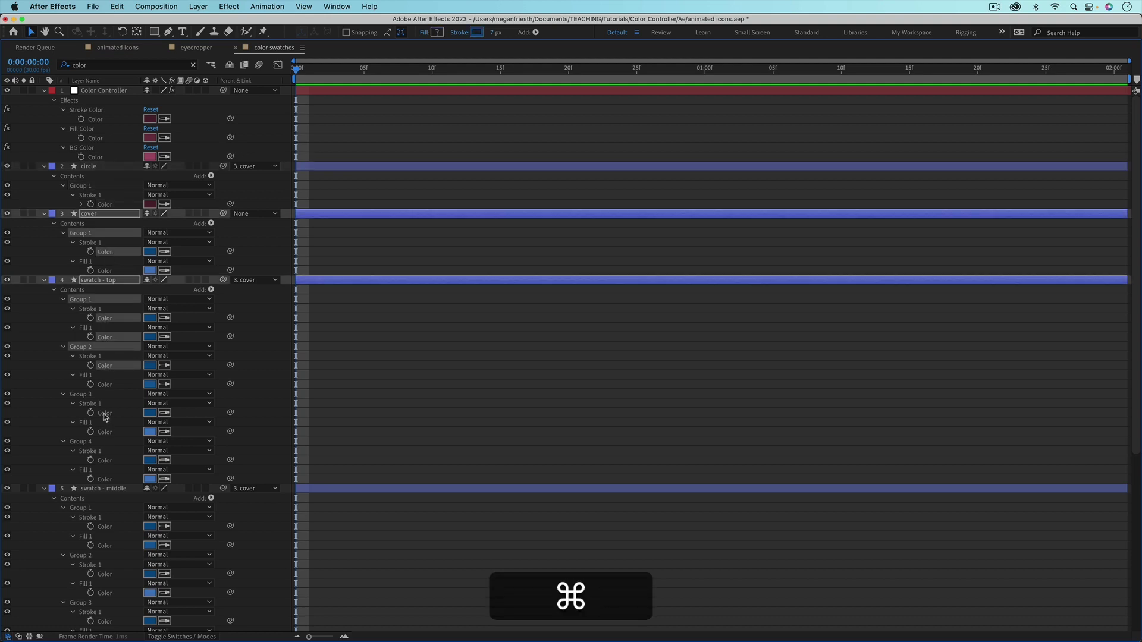
pyautogui.keyDown('super'); pyautogui.click(105, 413); pyautogui.keyUp('super')
pyautogui.keyDown('super'); pyautogui.click(104, 460); pyautogui.keyUp('super')
pyautogui.keyDown('super'); pyautogui.click(107, 527); pyautogui.keyUp('super')
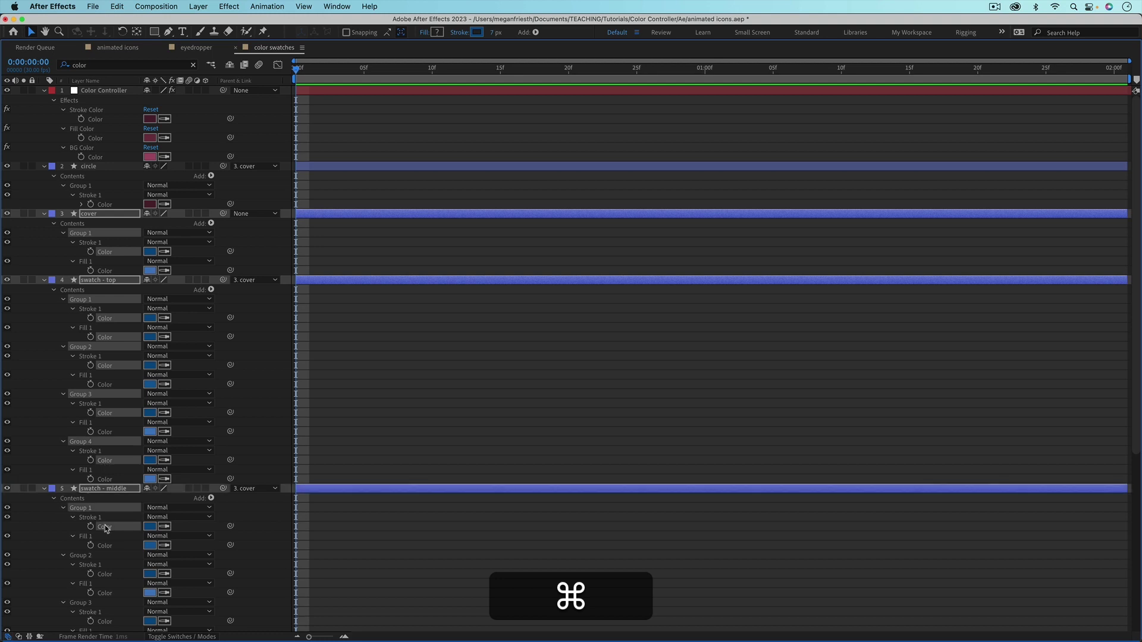
pyautogui.scroll(-3, 119, 541)
pyautogui.keyDown('super'); pyautogui.click(105, 494); pyautogui.keyUp('super')
pyautogui.keyDown('super'); pyautogui.click(105, 541); pyautogui.keyUp('super')
pyautogui.scroll(-4, 107, 535)
pyautogui.keyDown('super'); pyautogui.click(105, 468); pyautogui.keyUp('super')
pyautogui.keyDown('super'); pyautogui.click(105, 534); pyautogui.keyUp('super')
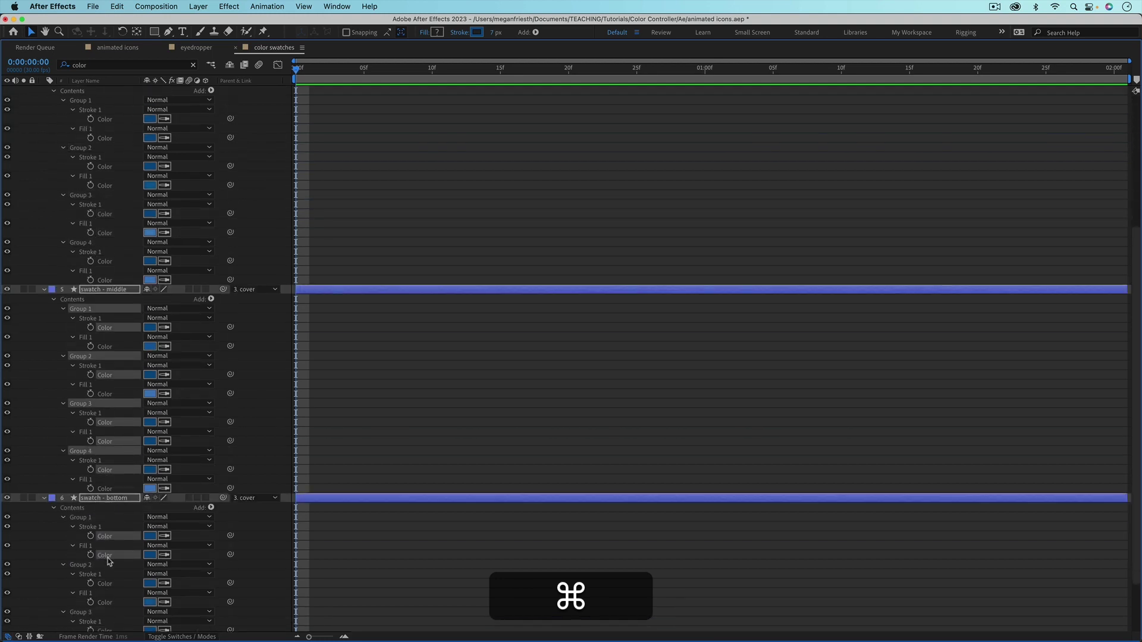
pyautogui.scroll(-2, 107, 535)
pyautogui.keyDown('super'); pyautogui.click(105, 513); pyautogui.keyUp('super')
pyautogui.keyDown('super'); pyautogui.click(109, 561); pyautogui.keyUp('super')
pyautogui.keyDown('super'); pyautogui.click(110, 608); pyautogui.keyUp('super')
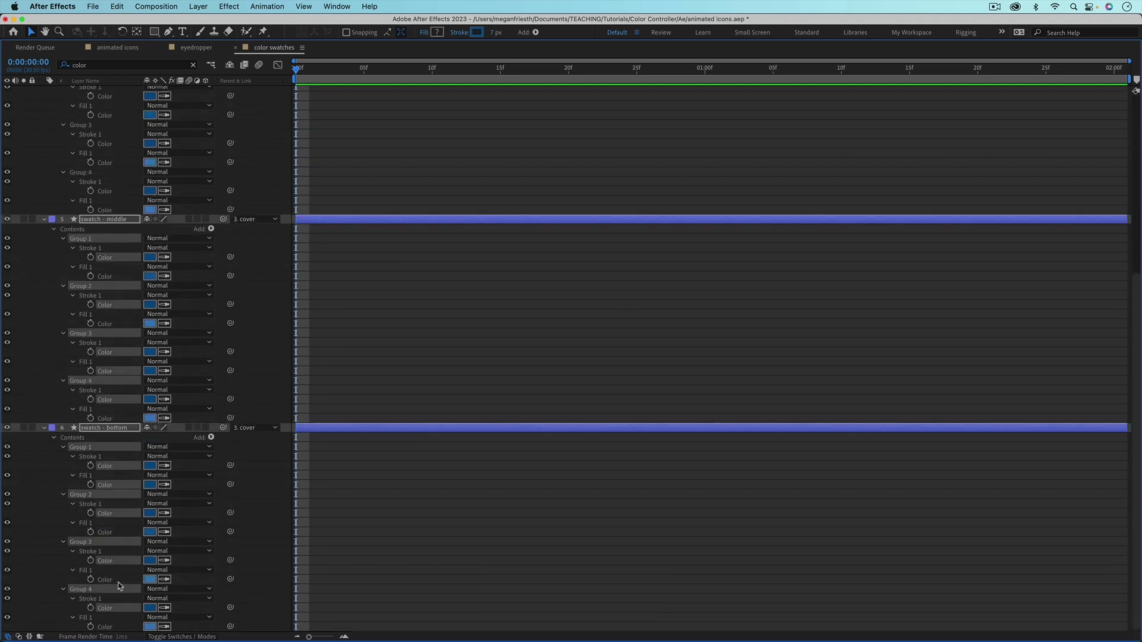
pyautogui.press('super+v')
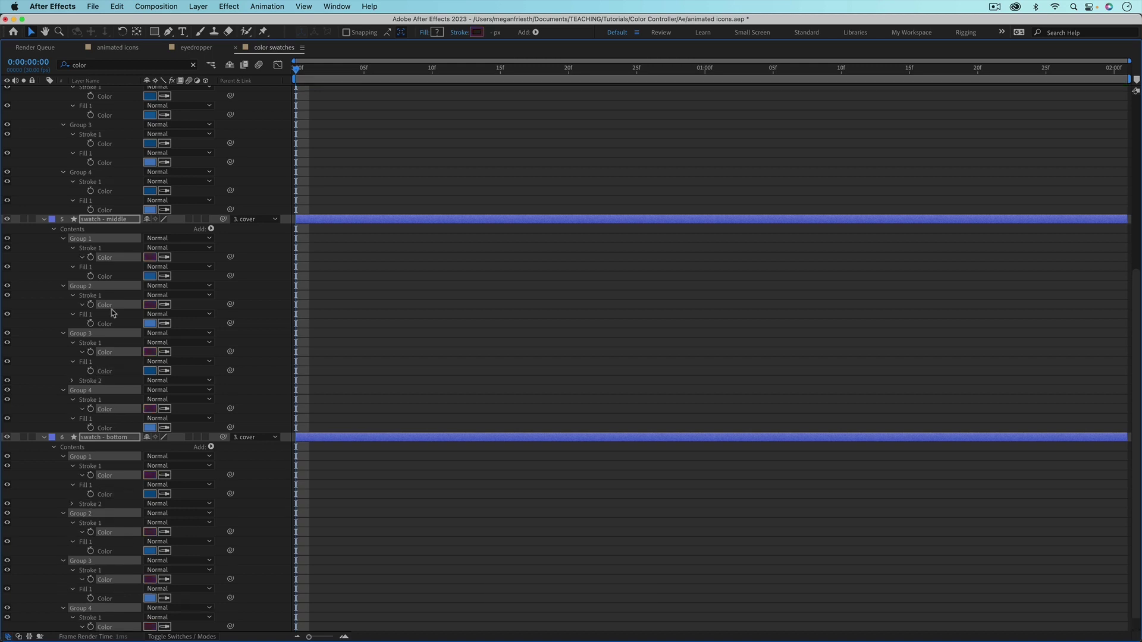
# Paste the linked stroke color onto the swatch - top layer's stroke colors, and restore the layout with the playhead at 0:00:01:14
pyautogui.scroll(5, 119, 298)
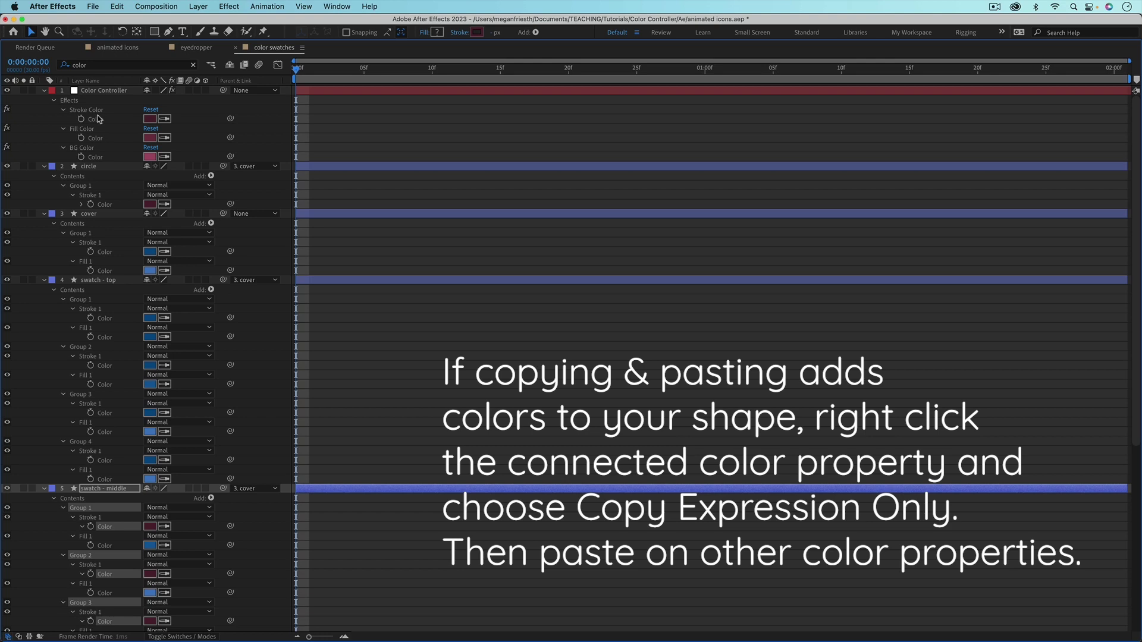
pyautogui.click(104, 318)
pyautogui.keyDown('super'); pyautogui.click(104, 336); pyautogui.keyUp('super')
pyautogui.keyDown('super'); pyautogui.click(105, 366); pyautogui.keyUp('super')
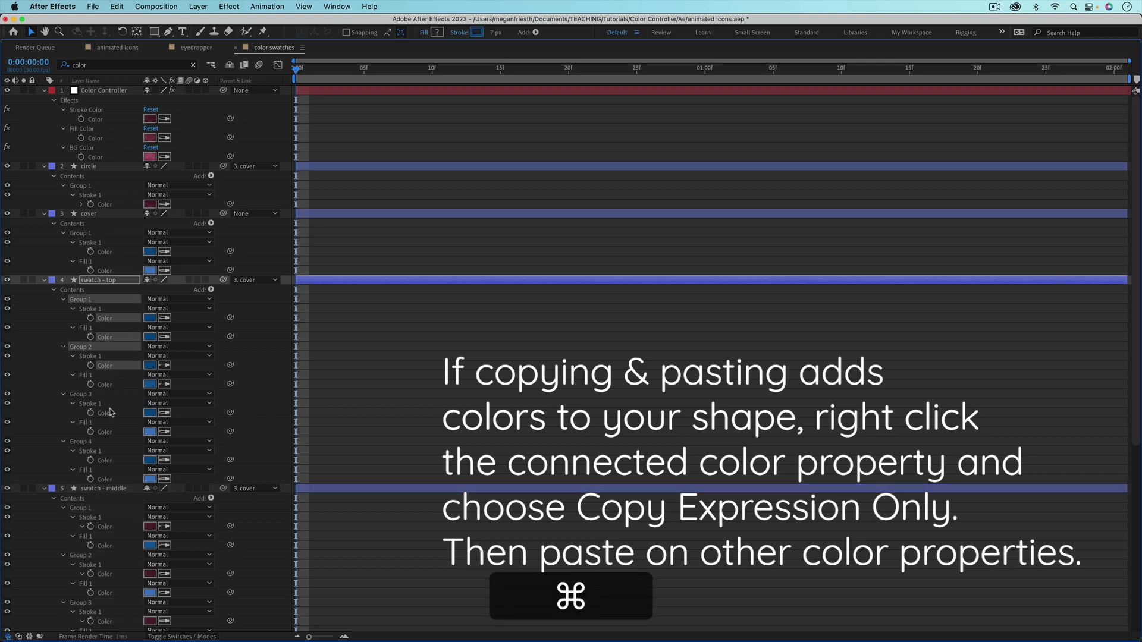
pyautogui.keyDown('super'); pyautogui.click(104, 412); pyautogui.keyUp('super')
pyautogui.keyDown('super'); pyautogui.click(105, 431); pyautogui.keyUp('super')
pyautogui.keyDown('super'); pyautogui.click(105, 460); pyautogui.keyUp('super')
pyautogui.press('`')
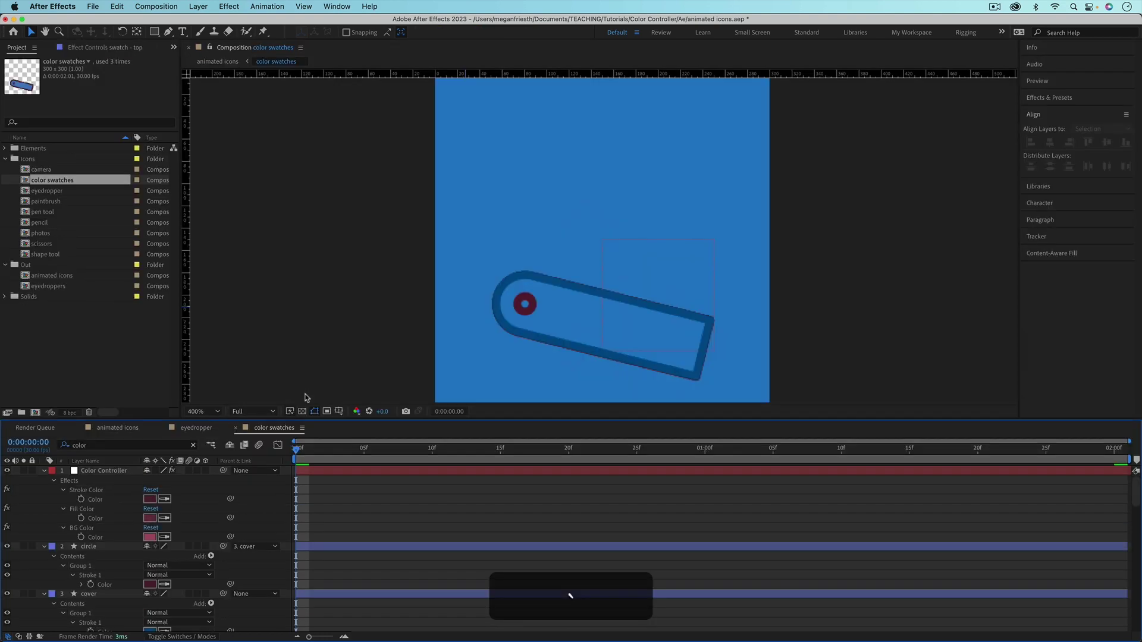
pyautogui.moveTo(316, 447); pyautogui.dragTo(896, 450)
pyautogui.press('super+v')
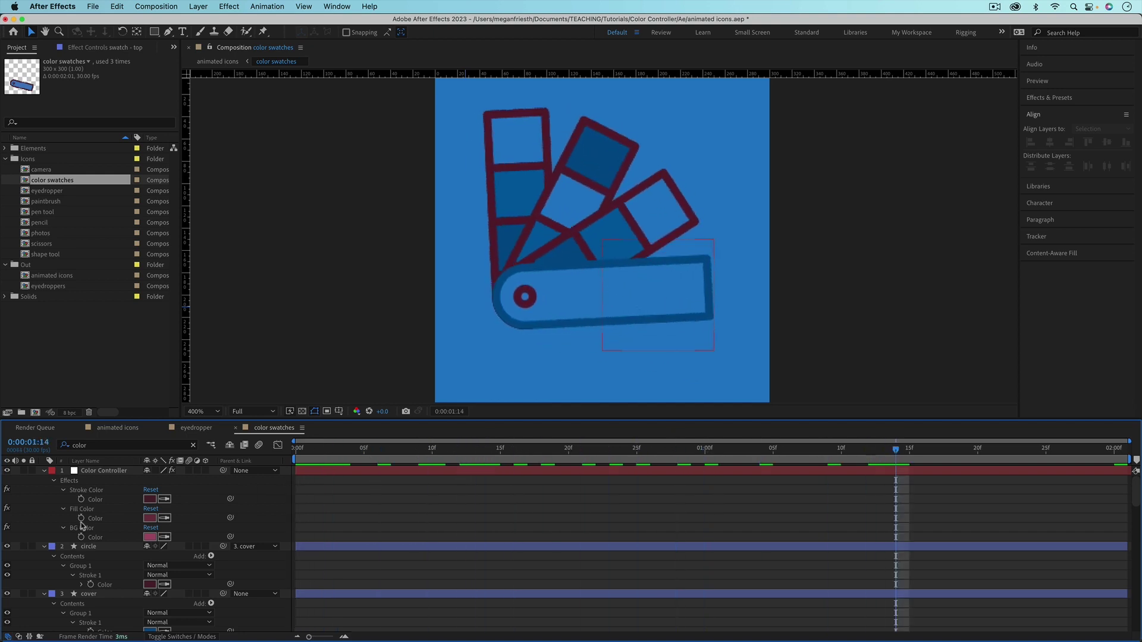
# Link the cover layer's fill color to the Color Controller's BG Color and its stroke color to Stroke Color
pyautogui.scroll(-3, 82, 525)
pyautogui.press('`')
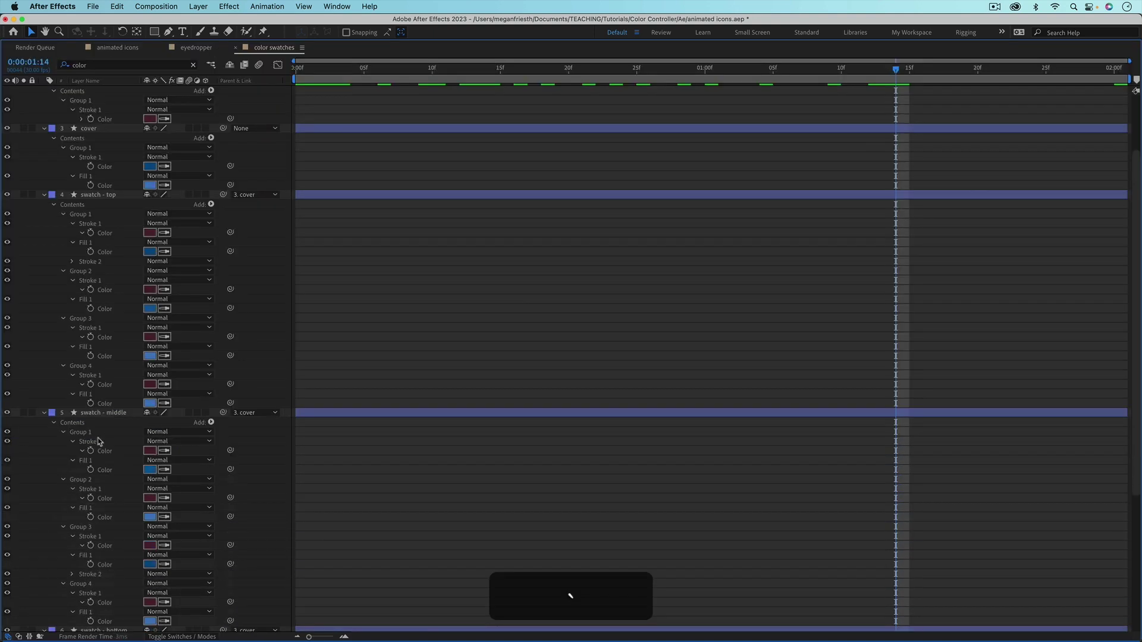
pyautogui.scroll(5, 98, 441)
pyautogui.moveTo(230, 261); pyautogui.dragTo(95, 147)
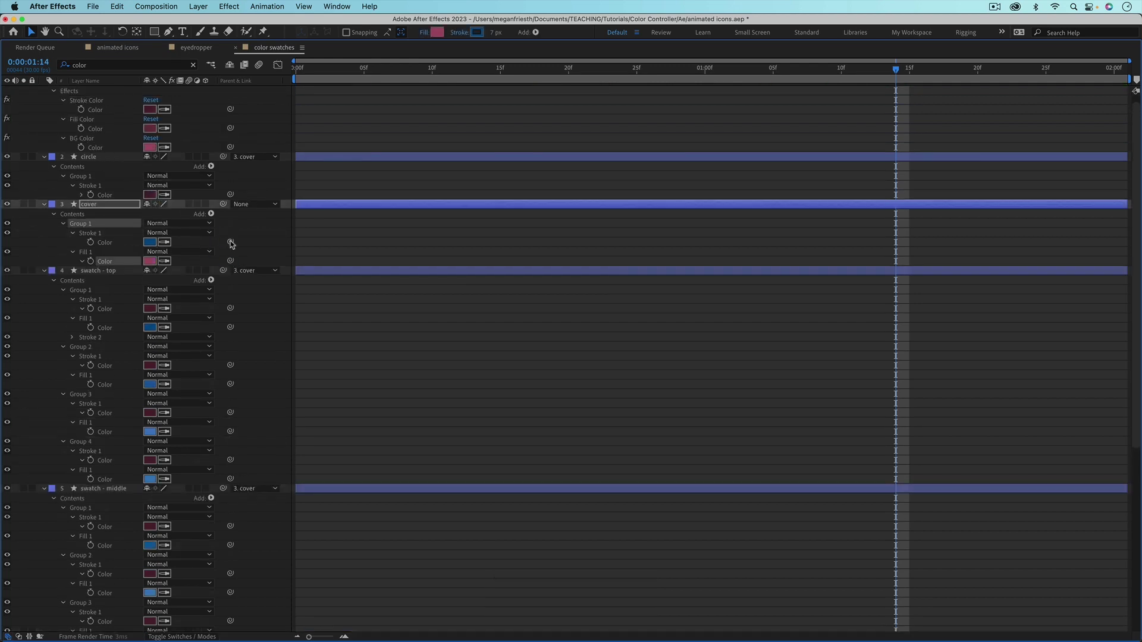
pyautogui.moveTo(231, 243)
pyautogui.mouseDown()
pyautogui.moveTo(107, 140)
pyautogui.moveTo(95, 110)
pyautogui.mouseUp()
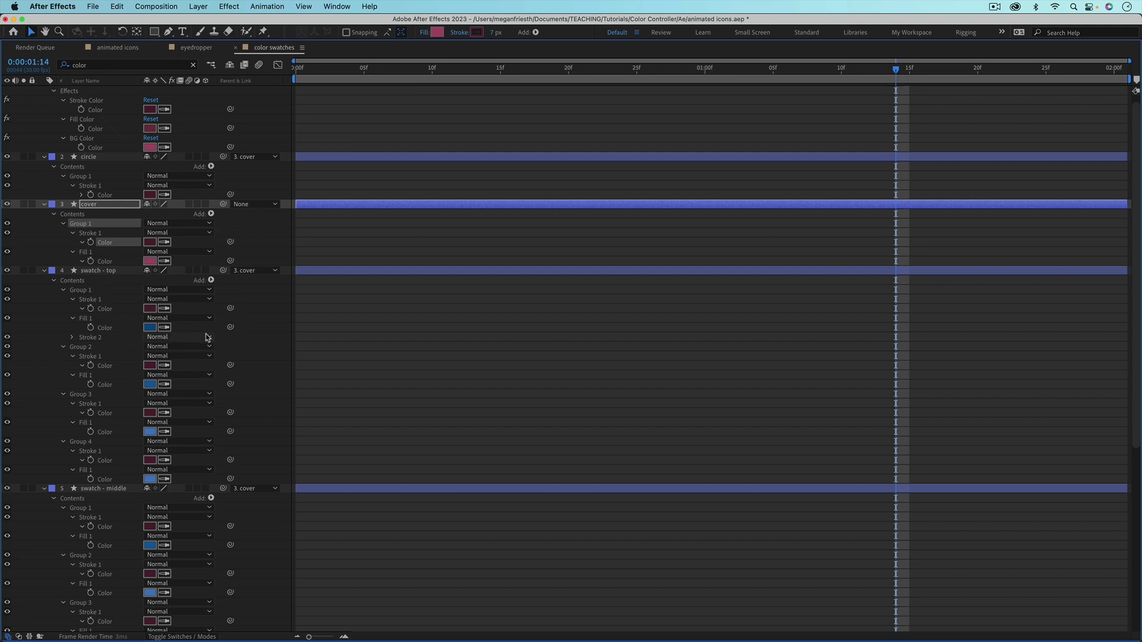
# Link swatch - top's Group 1 fill to the controller's Fill Color, and paste that link onto the darker fills of the swatch layers
pyautogui.moveTo(230, 327); pyautogui.dragTo(95, 128)
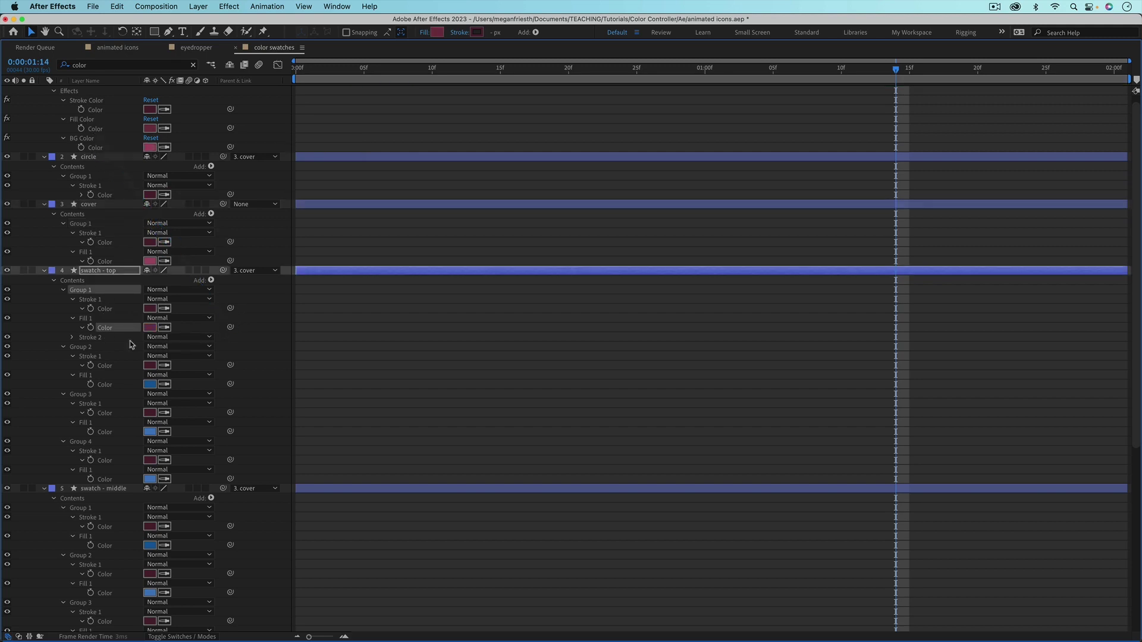
pyautogui.press('super+c')
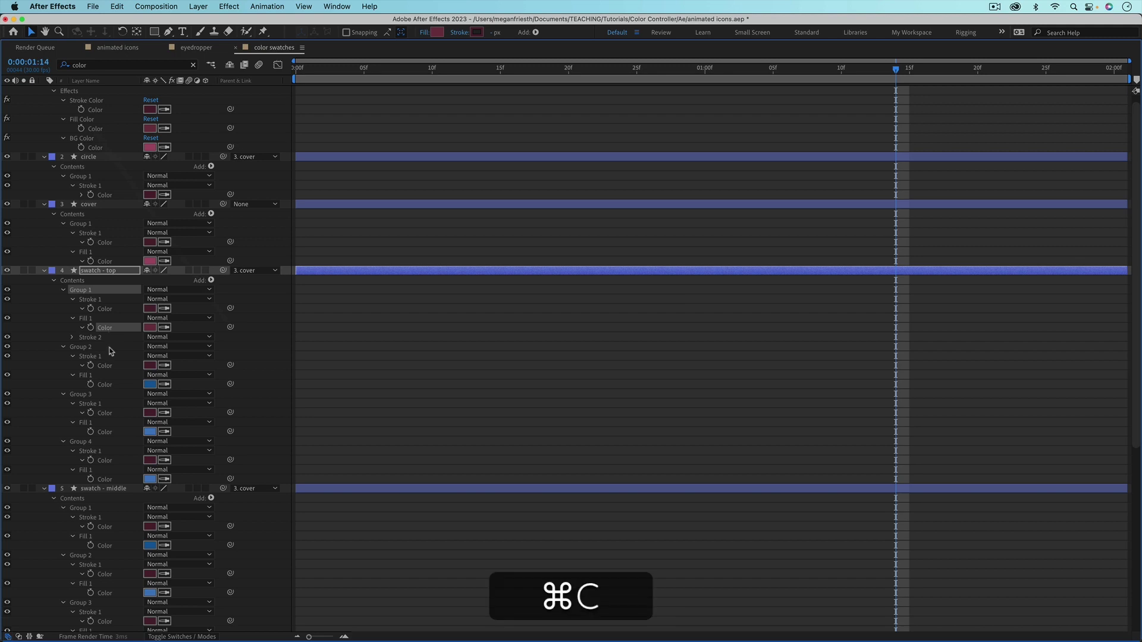
pyautogui.click(109, 385)
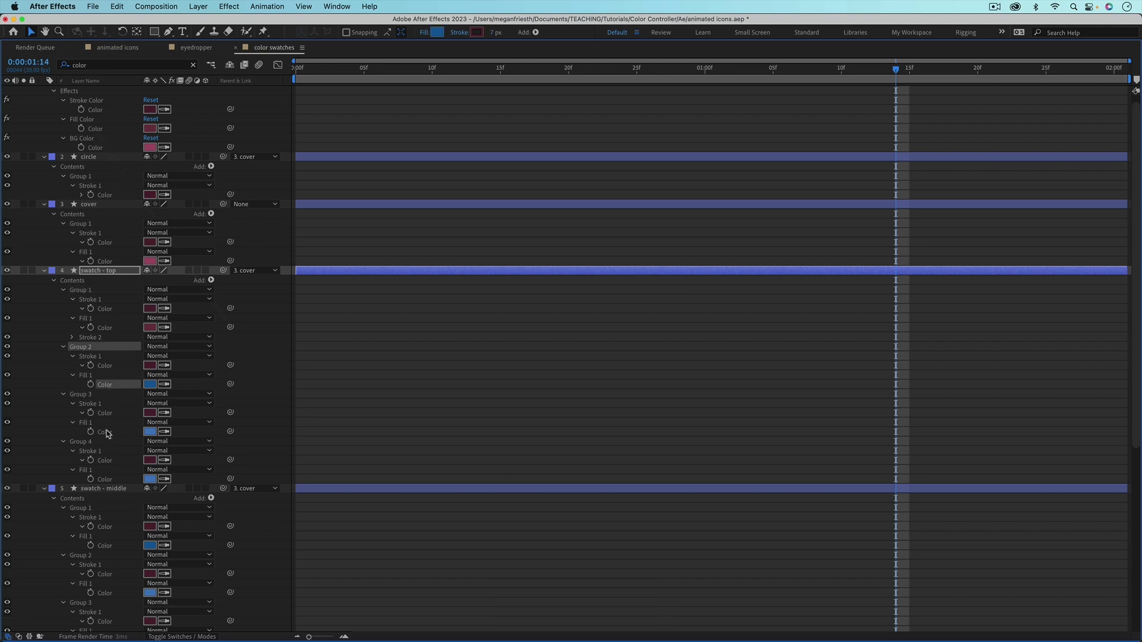
pyautogui.press('super+v')
pyautogui.click(107, 545)
pyautogui.press('super+v')
pyautogui.scroll(-3, 107, 536)
pyautogui.click(106, 527)
pyautogui.scroll(2, 107, 529)
pyautogui.click(105, 318)
pyautogui.press('super+v')
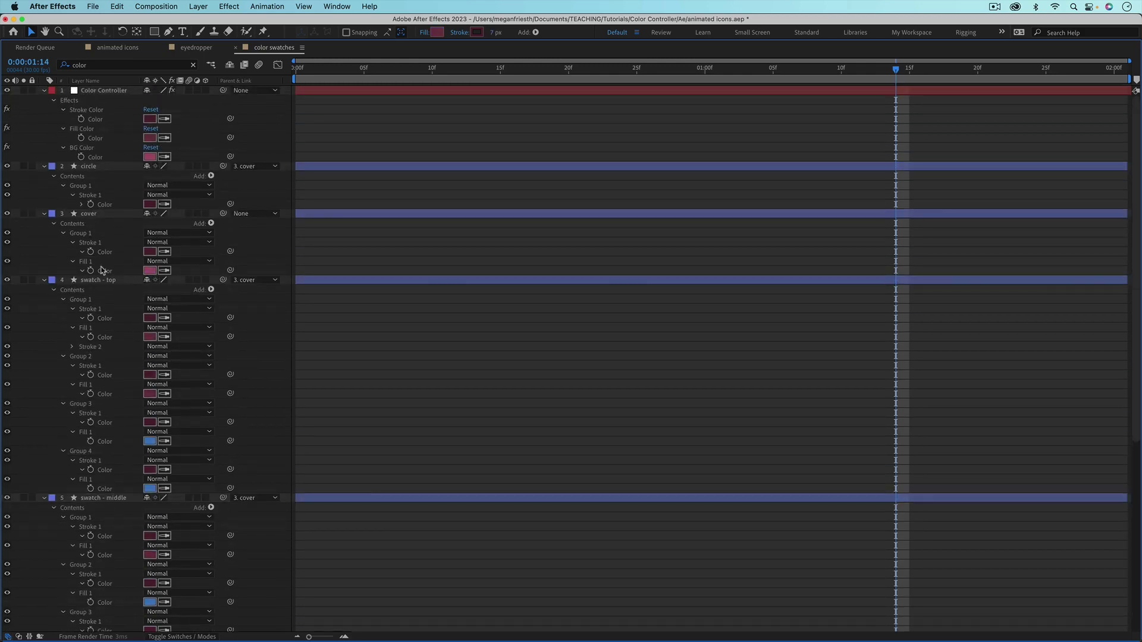
# Apply the cover fill's BG Color link to the remaining light blue fills of the swatch layers, and restore the panel layout
pyautogui.click(105, 365)
pyautogui.press('super+v')
pyautogui.scroll(-3, 107, 476)
pyautogui.click(104, 479)
pyautogui.scroll(3, 110, 437)
pyautogui.press('`')
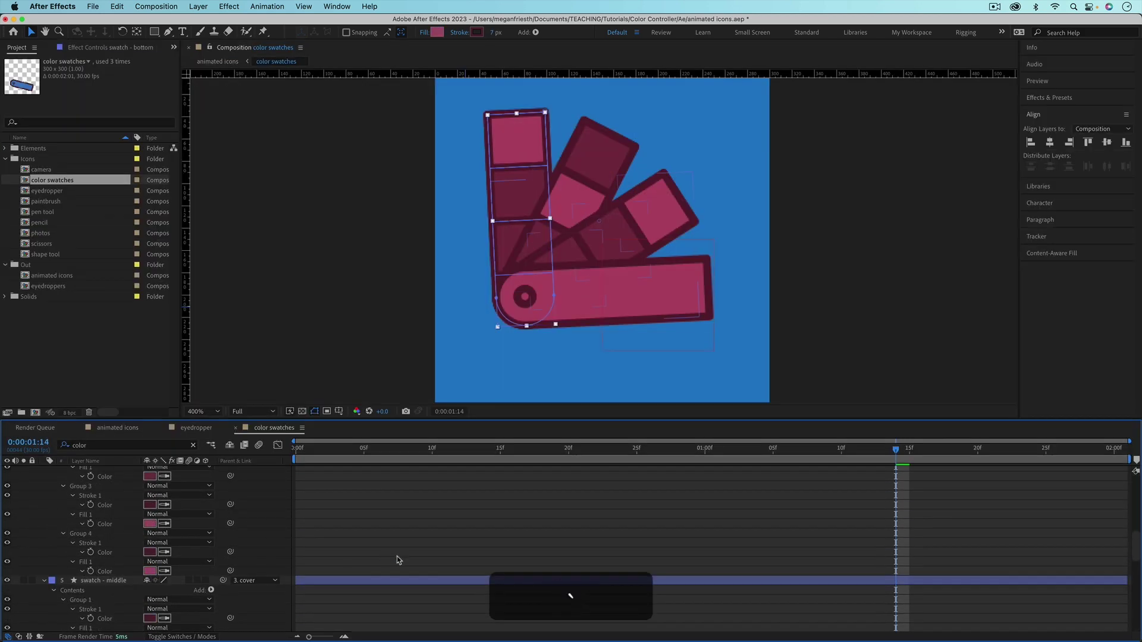
# Match the darkest square on each swatch layer to the Stroke Color, and collapse all layers with the search filter cleared
pyautogui.click(496, 238)
pyautogui.doubleClick(625, 231)
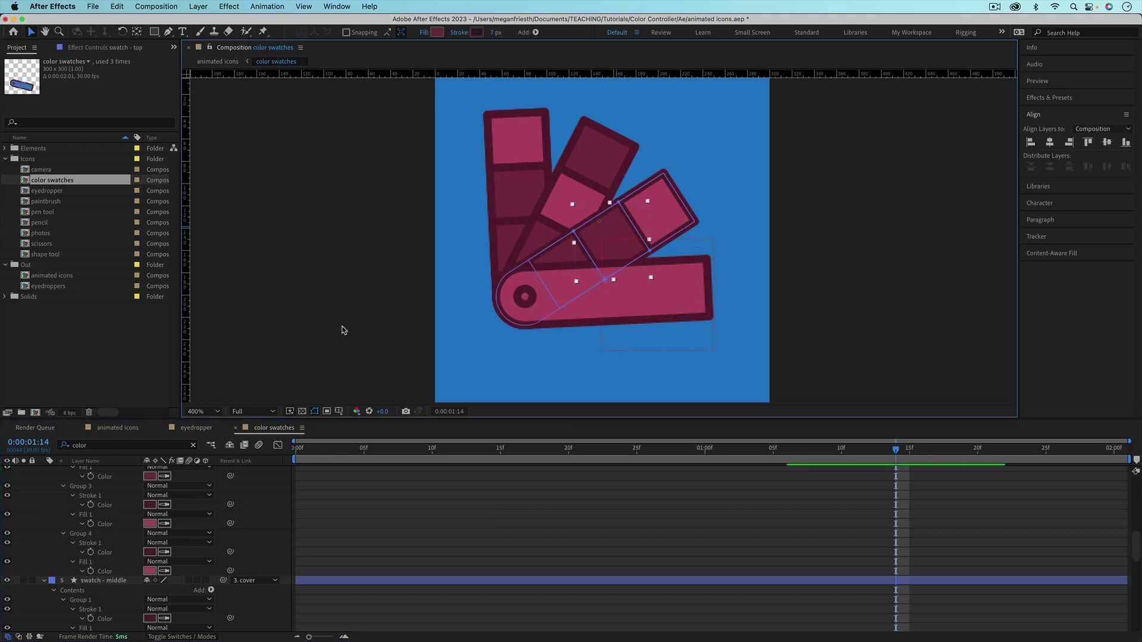
pyautogui.scroll(5, 95, 565)
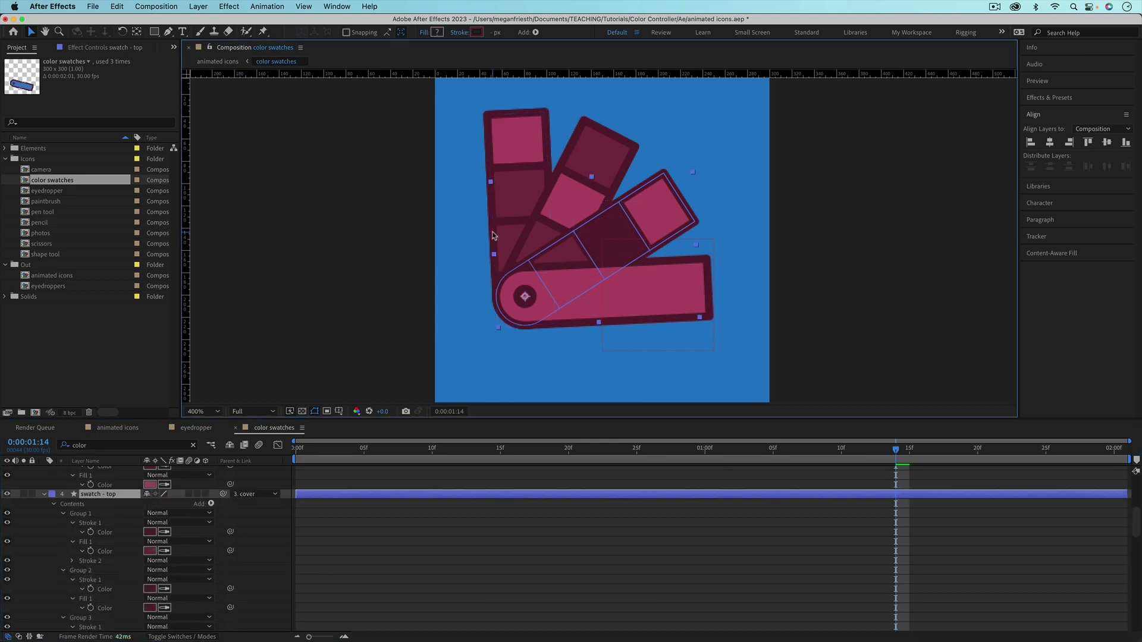
pyautogui.hotkey('ctrl', 'Down')
pyautogui.scroll(-3, 148, 543)
pyautogui.press('u')
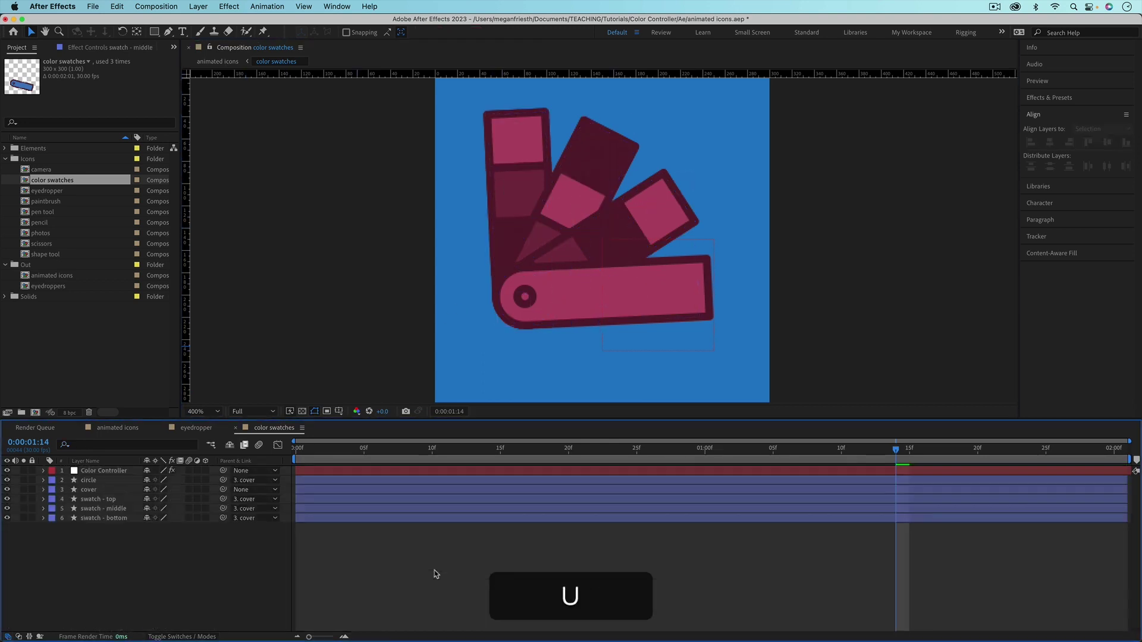
# Open the color swatches composition in Essential Graphics and add the Color Controller's Stroke Color, Fill Color and BG Color properties
pyautogui.rightClick(376, 551)
pyautogui.click(425, 599)
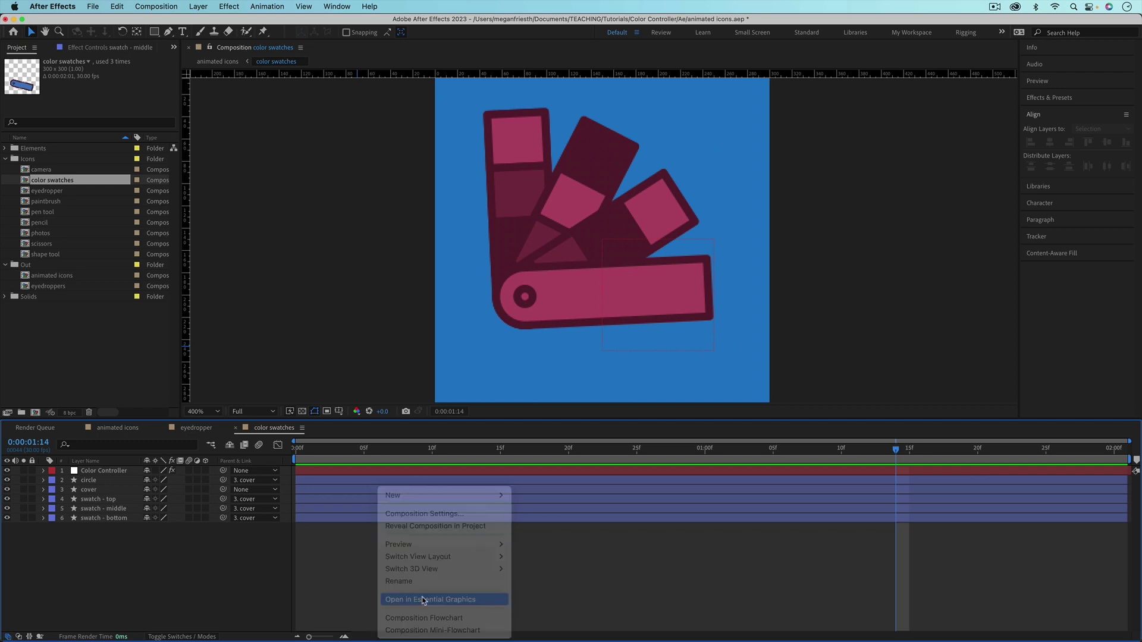
pyautogui.click(42, 471)
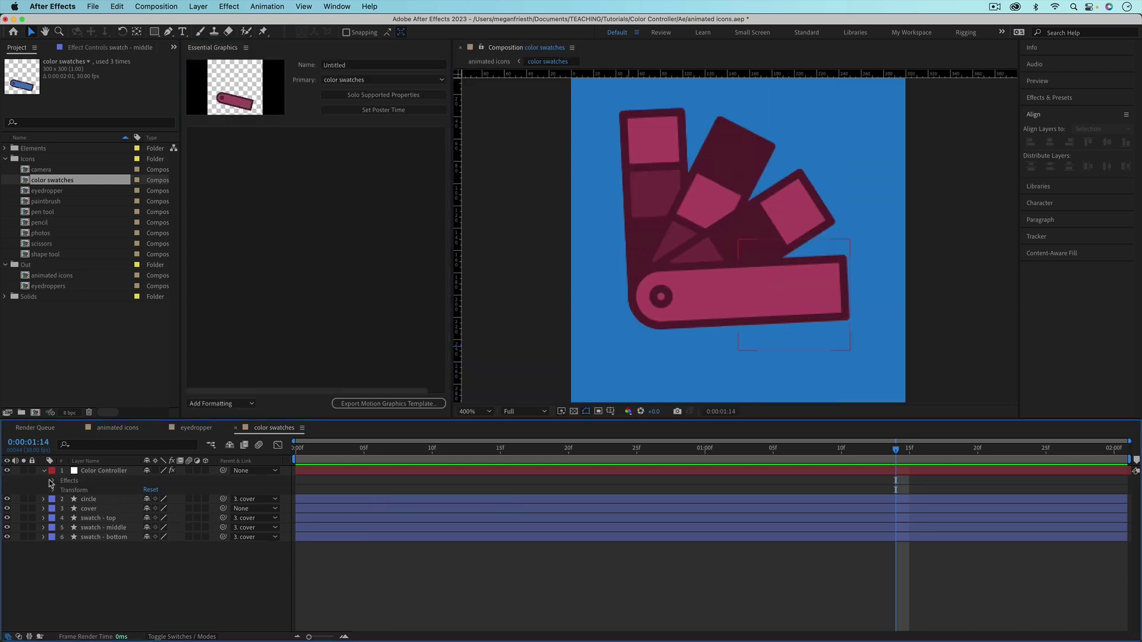
pyautogui.click(54, 480)
pyautogui.click(62, 490)
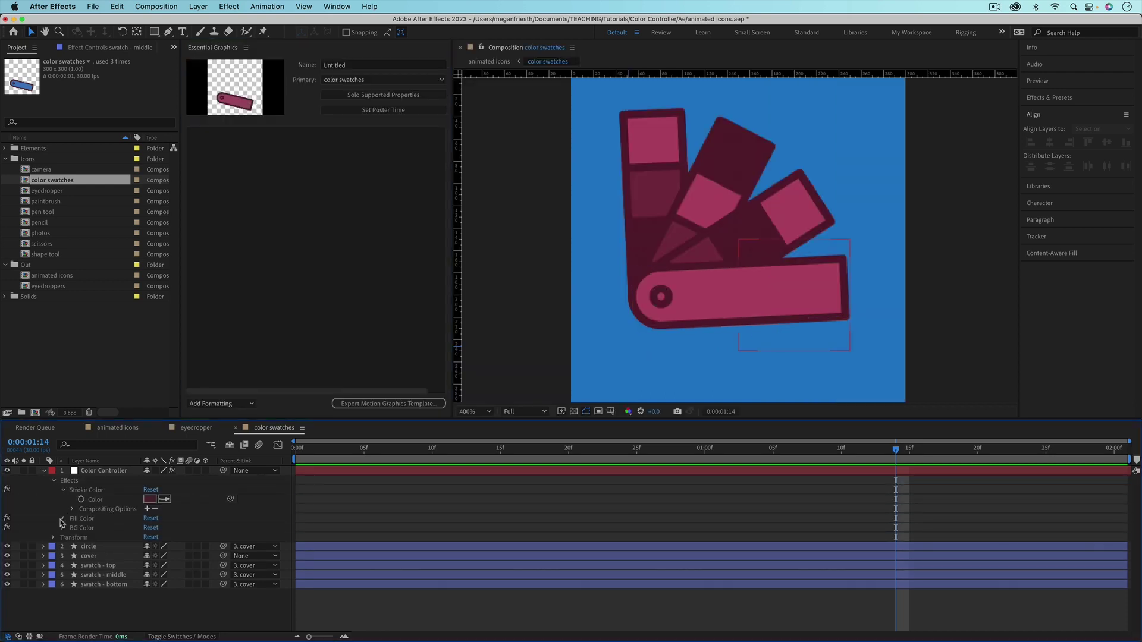
pyautogui.click(63, 519)
pyautogui.click(64, 547)
pyautogui.moveTo(95, 499); pyautogui.dragTo(215, 268)
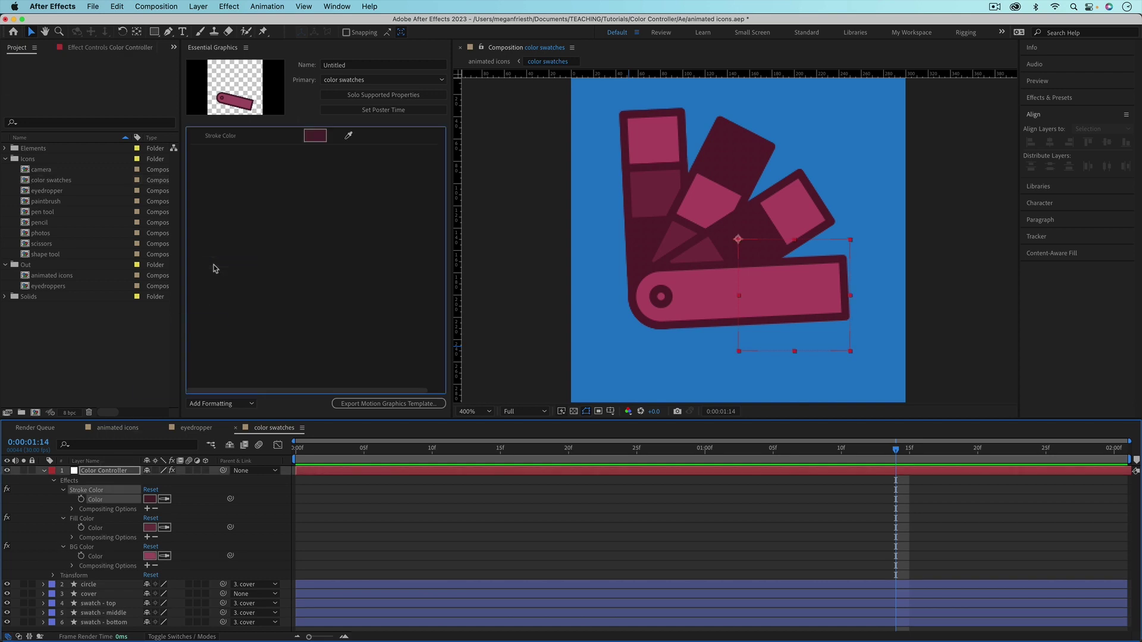
pyautogui.moveTo(95, 528); pyautogui.dragTo(215, 280)
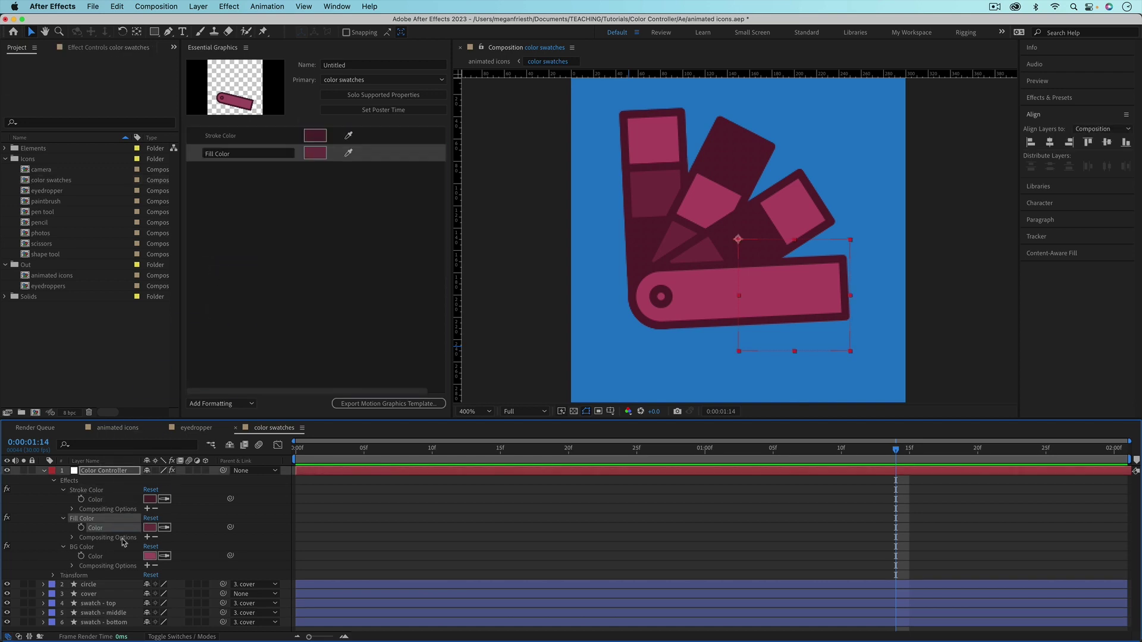
pyautogui.moveTo(95, 556); pyautogui.dragTo(290, 270)
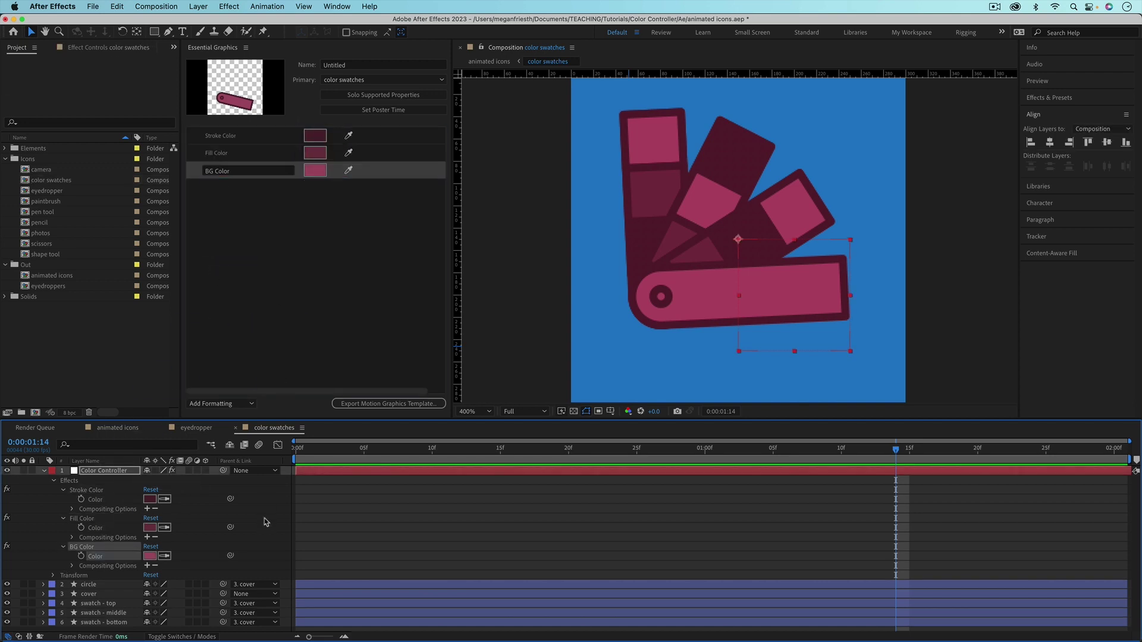
# In the animated icons composition, expand the color swatches layer's Essential Properties
pyautogui.click(116, 428)
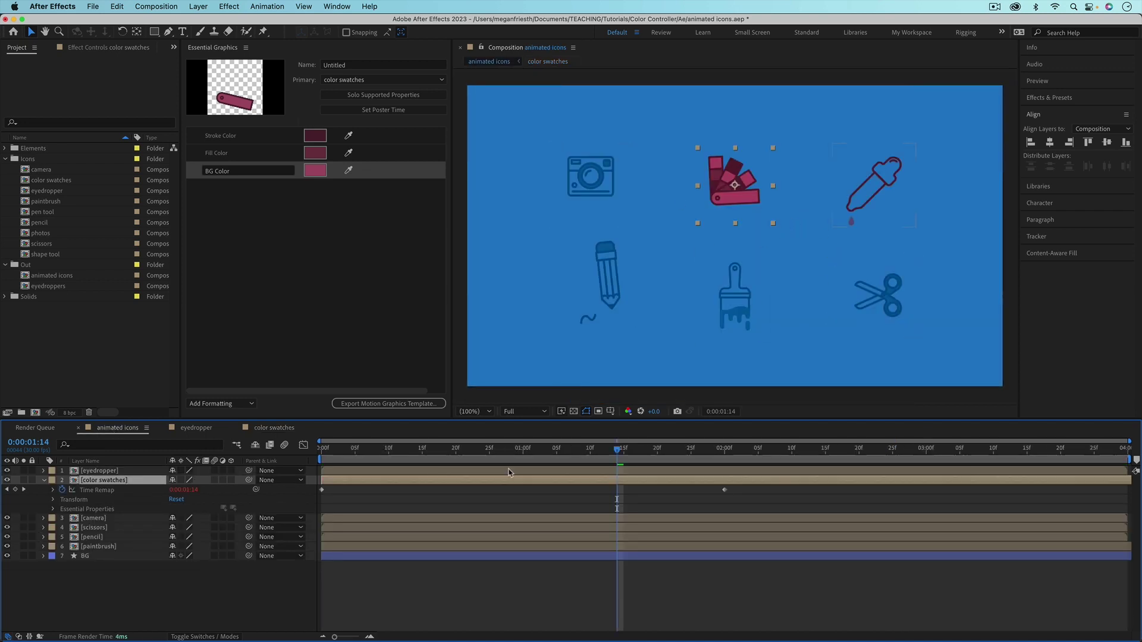
pyautogui.click(83, 509)
pyautogui.click(52, 509)
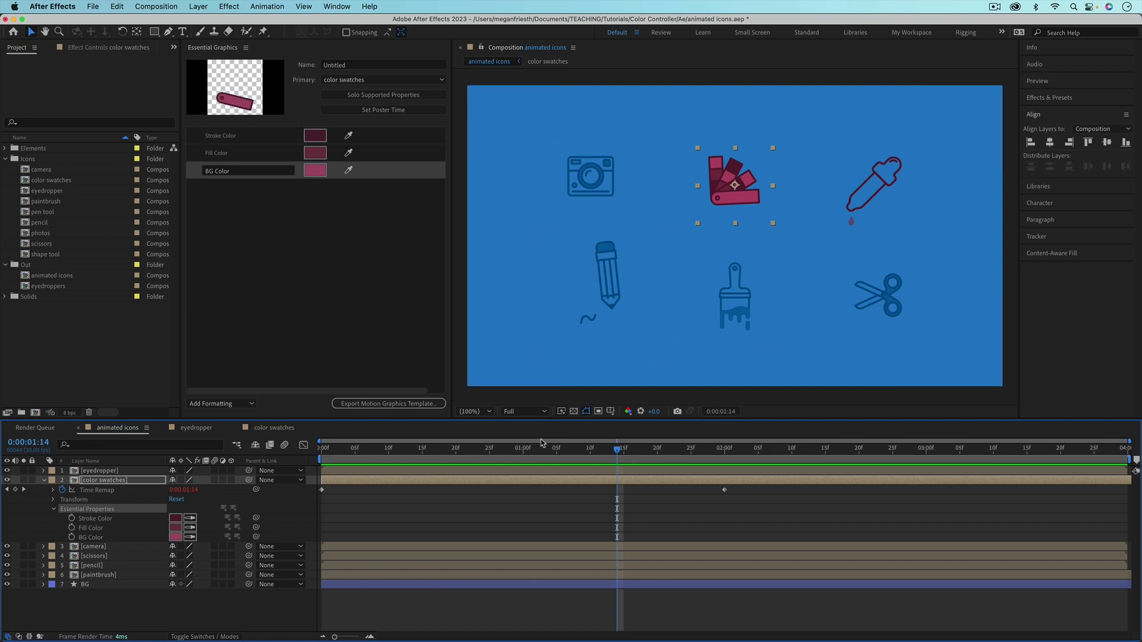
# Open the camera composition, paste the Color Controller into it, and filter the maximized timeline by "color"
pyautogui.doubleClick(591, 176)
pyautogui.press('super+v')
pyautogui.press('super+f')
pyautogui.write('color')
pyautogui.press('`')
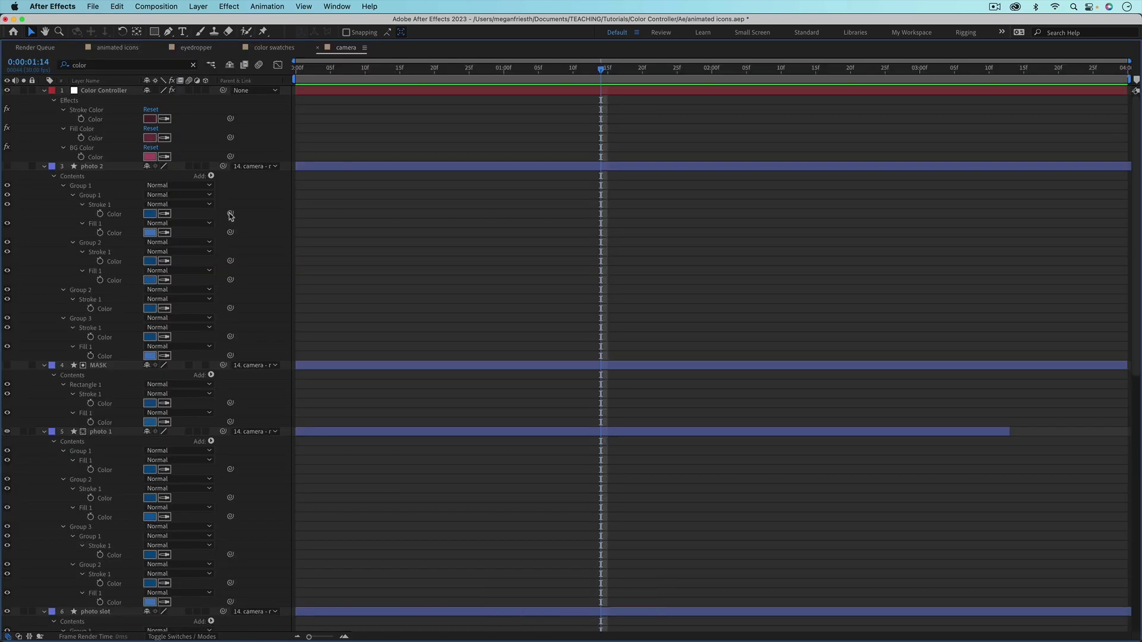
# Link the stroke and fill colors of the camera composition's shape layers to the Color Controller's Stroke Color, Fill Color and BG Color
pyautogui.press('super+v')
pyautogui.click(113, 582)
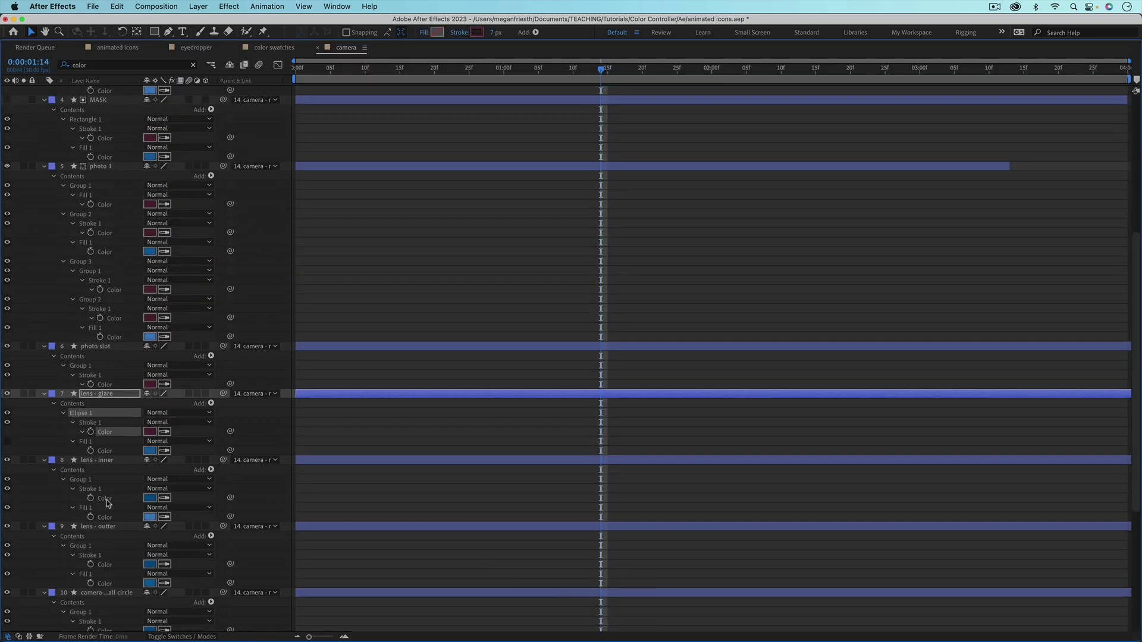
pyautogui.click(113, 233)
pyautogui.press('super+v')
pyautogui.scroll(-1, 120, 236)
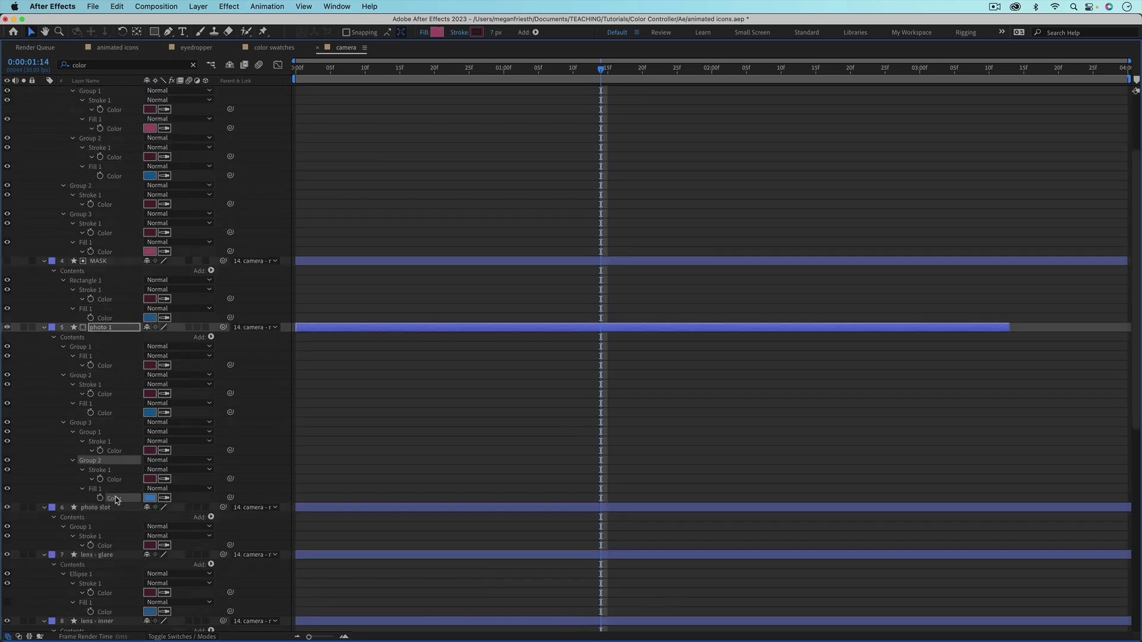
pyautogui.click(104, 488)
pyautogui.press('super+v')
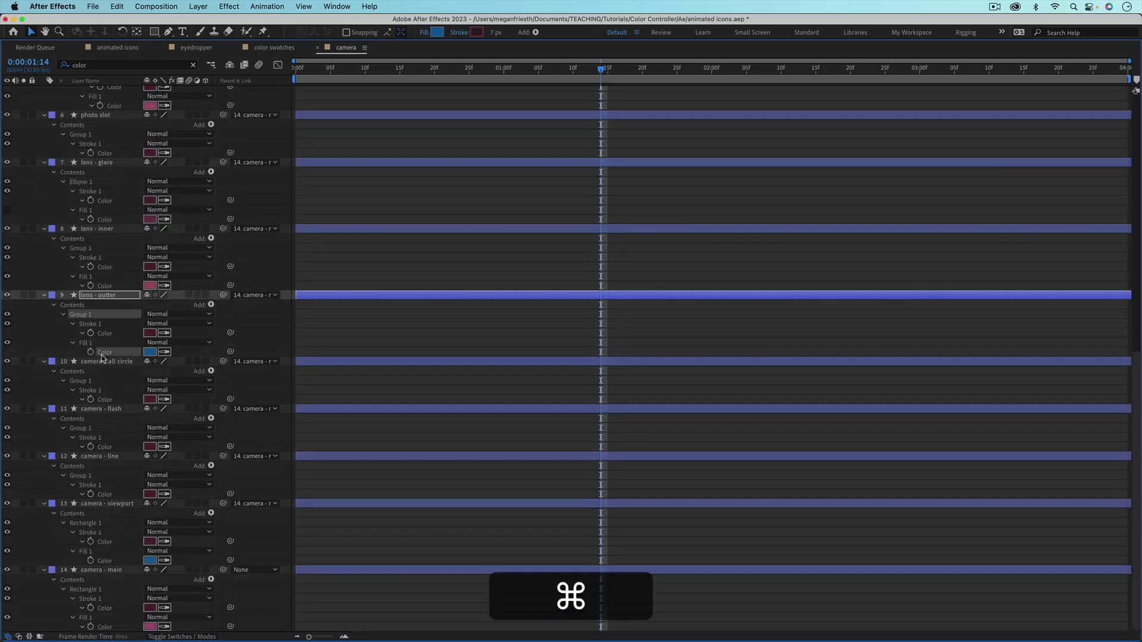
# Restore the full workspace, find the Fill effect and apply it to the burst layer in the camera composition
pyautogui.press('`')
pyautogui.press('u')
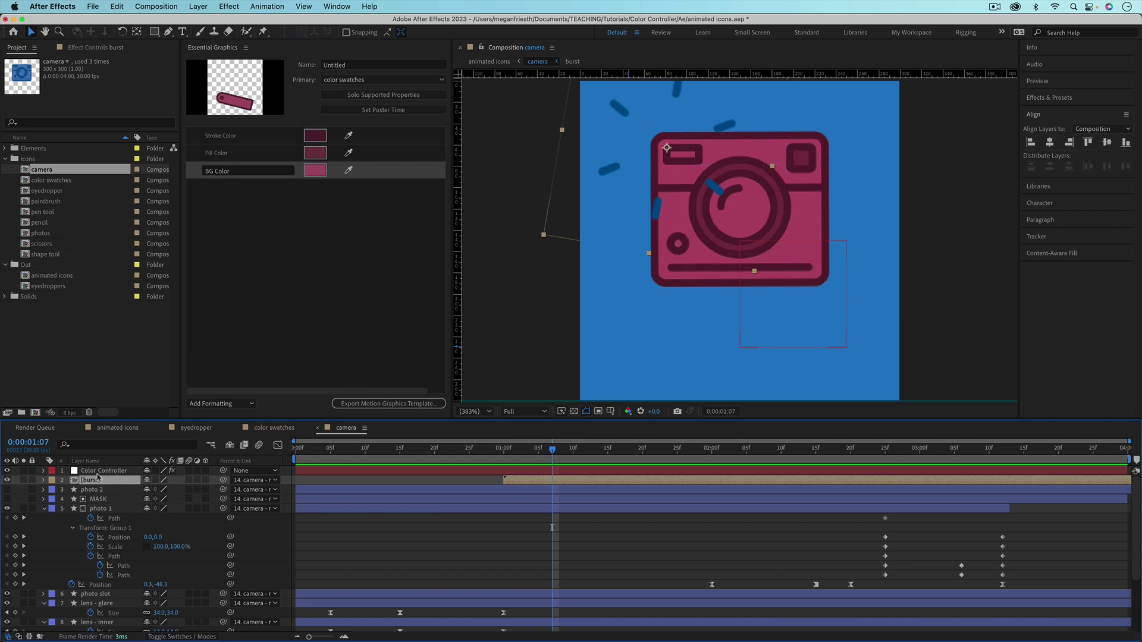
pyautogui.click(44, 470)
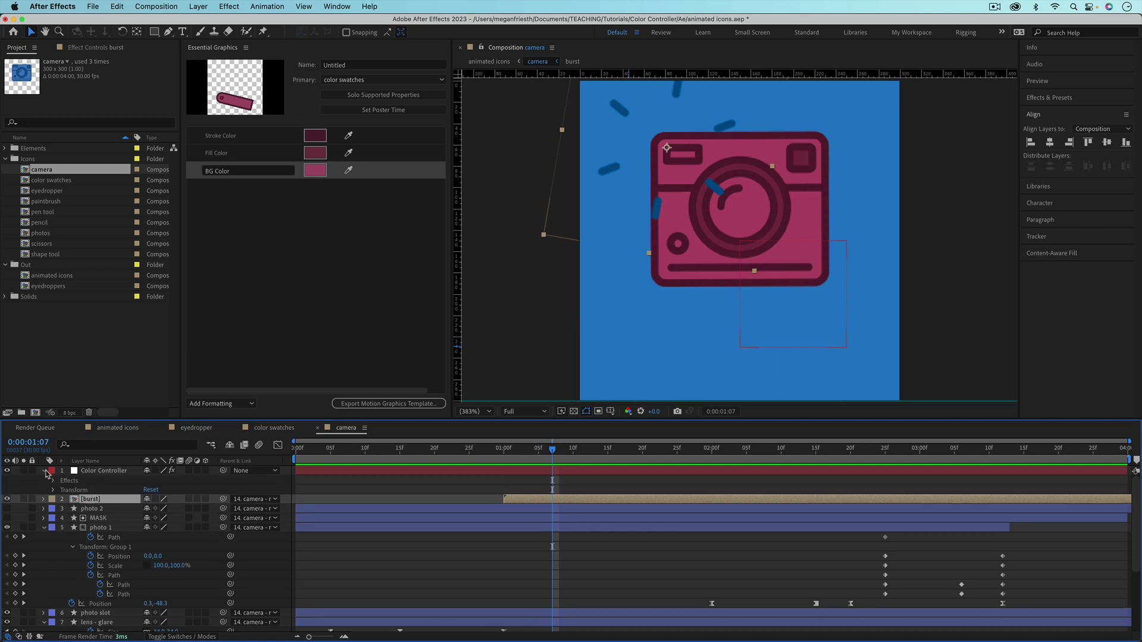
pyautogui.click(684, 538)
pyautogui.click(667, 500)
pyautogui.click(1039, 98)
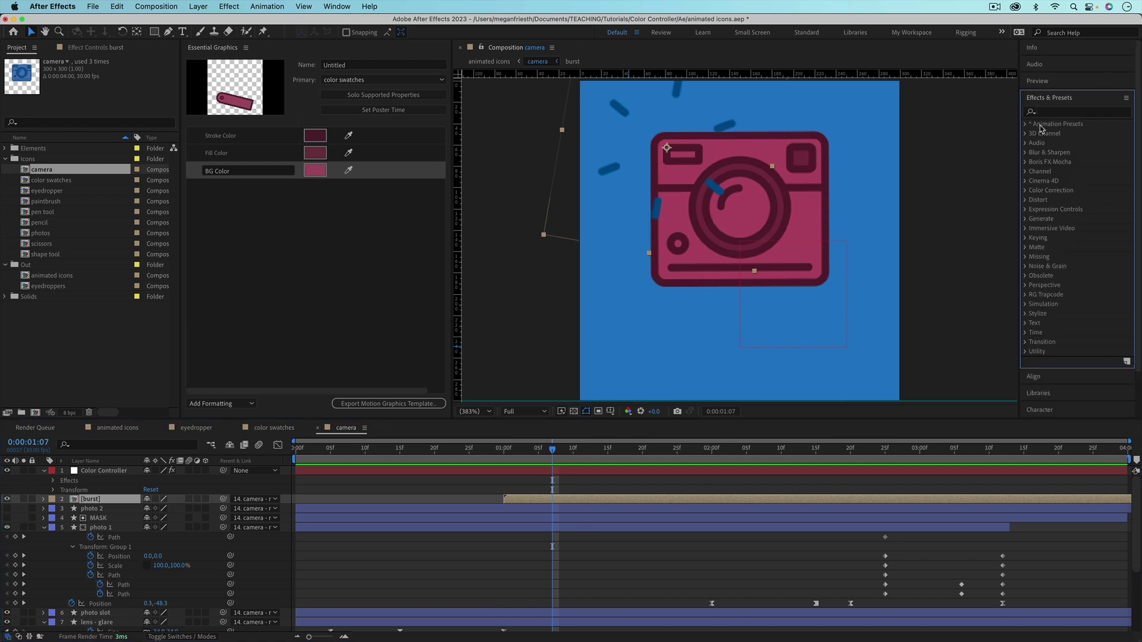
pyautogui.click(1043, 113)
pyautogui.write('fill')
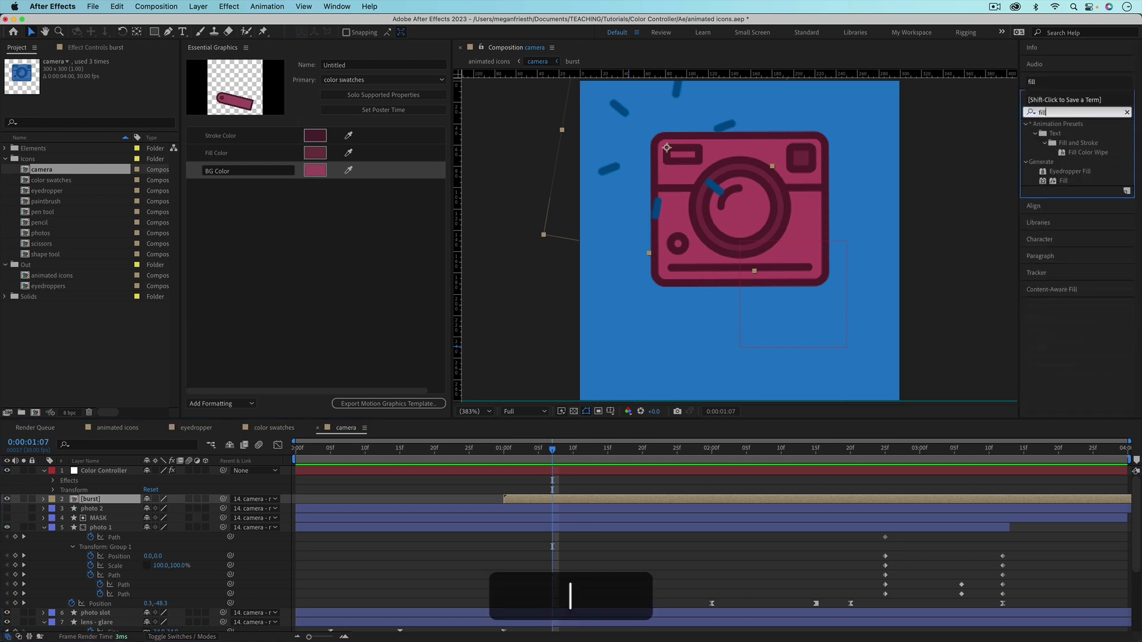
pyautogui.moveTo(1053, 186)
pyautogui.mouseDown()
pyautogui.moveTo(797, 351)
pyautogui.moveTo(645, 500)
pyautogui.mouseUp()
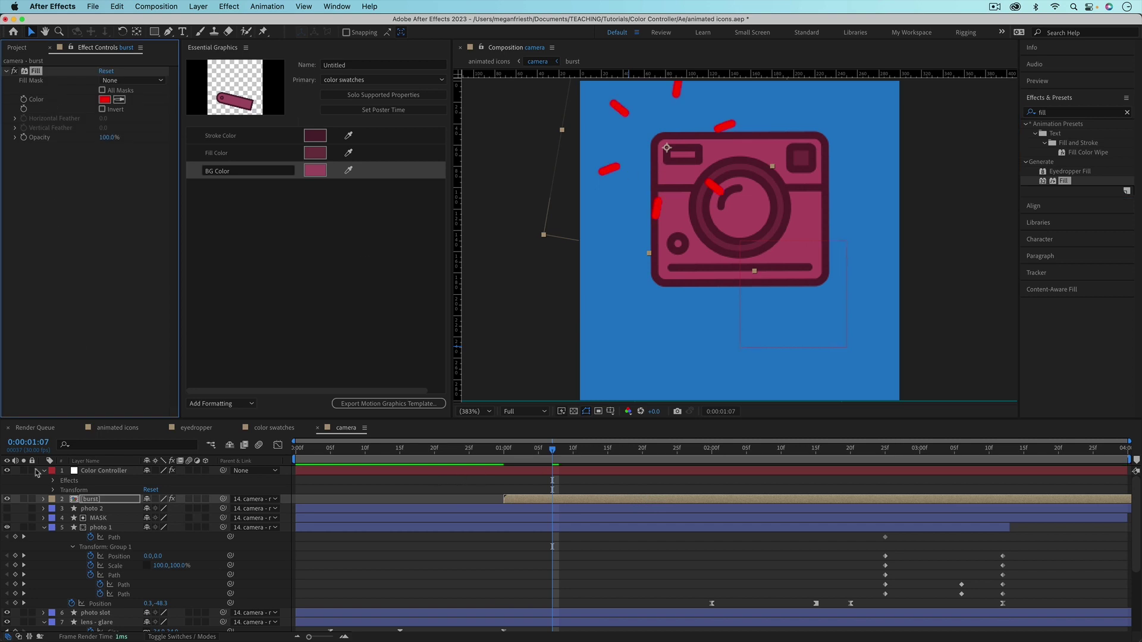
# Link the Color of the burst layer's Fill effect to the Color Controller's Stroke Color
pyautogui.click(44, 499)
pyautogui.click(53, 509)
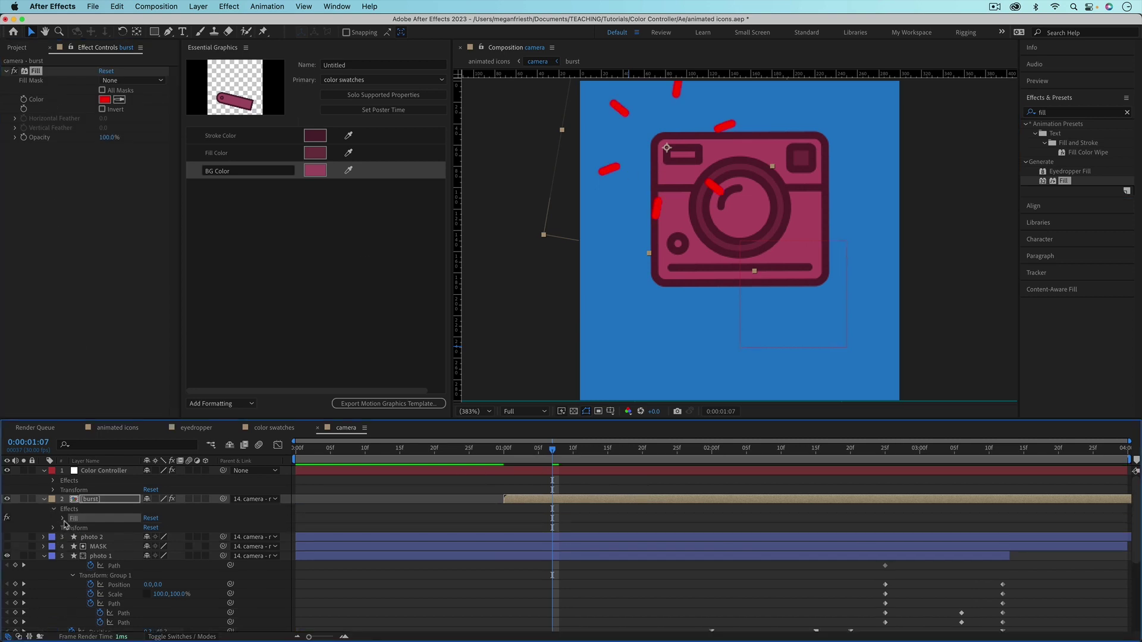
pyautogui.click(63, 518)
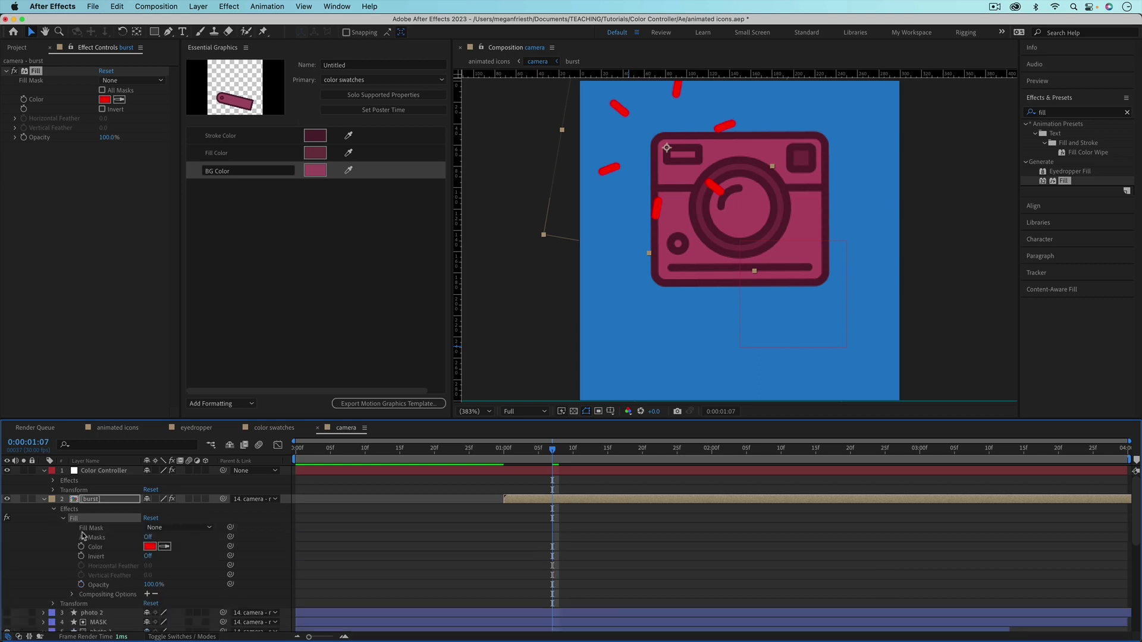
pyautogui.click(54, 482)
pyautogui.click(62, 491)
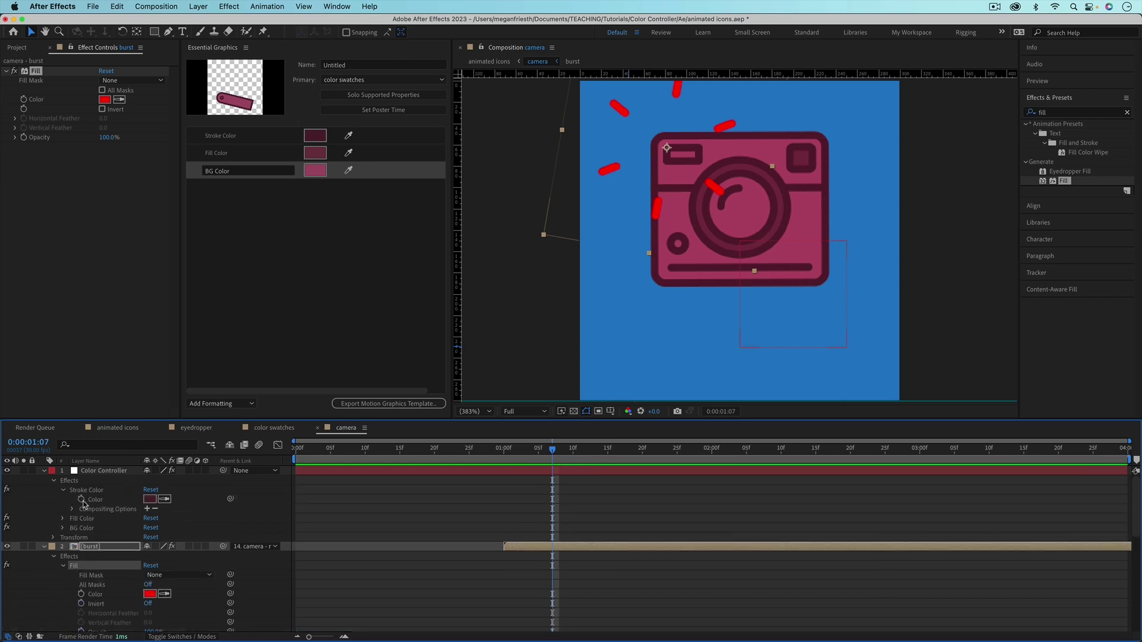
pyautogui.moveTo(231, 596); pyautogui.dragTo(150, 500)
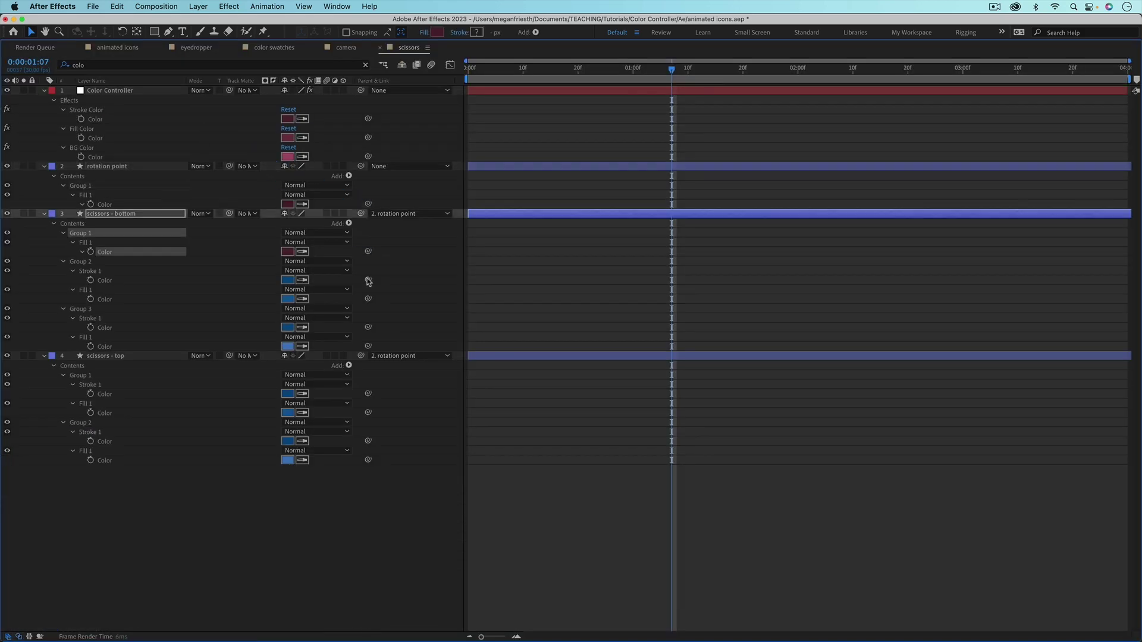
# Link the stroke and fill colors in the scissors and pencil compositions to their Color Controllers' matching colors
pyautogui.moveTo(368, 281); pyautogui.dragTo(110, 125)
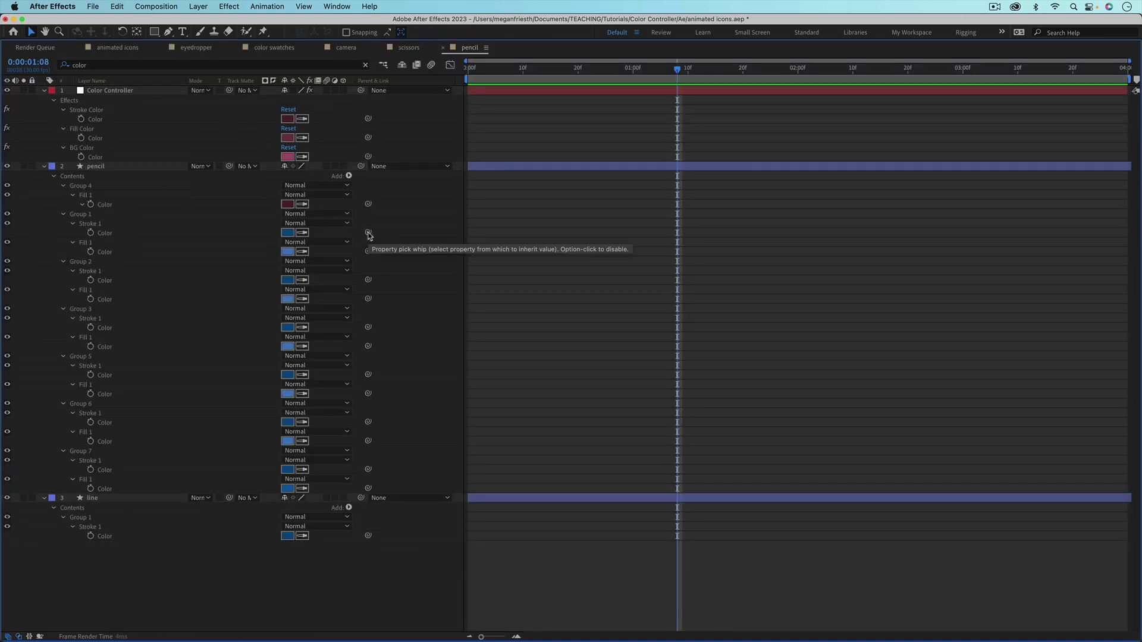
pyautogui.press('super+v')
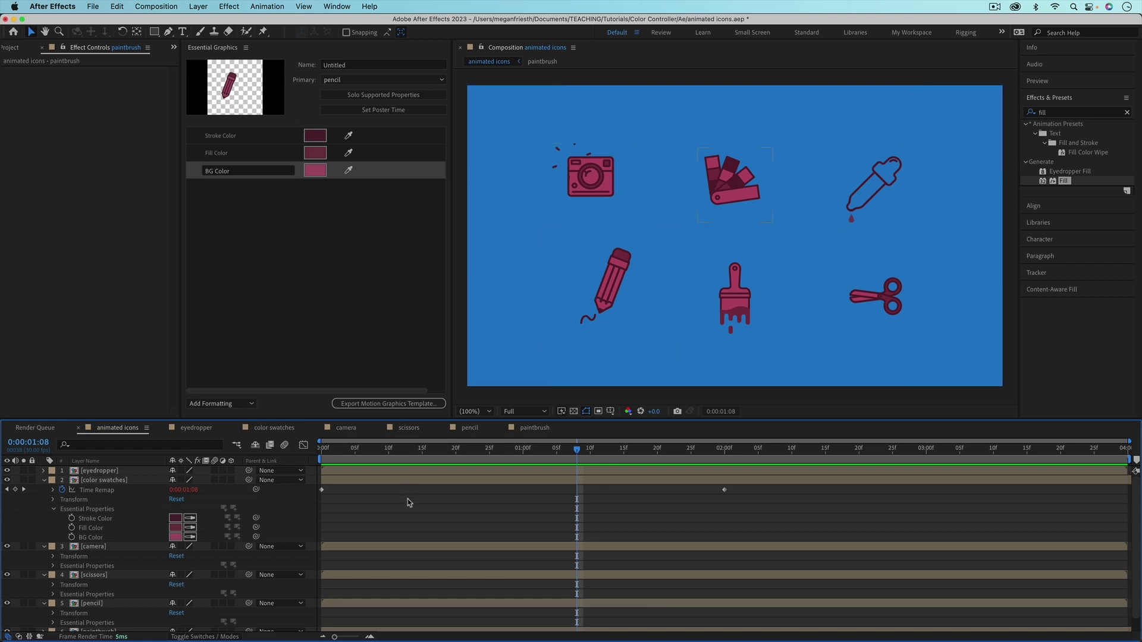
# Copy the Color Controller from the eyedropper composition and paste it into the animated icons composition
pyautogui.click(189, 429)
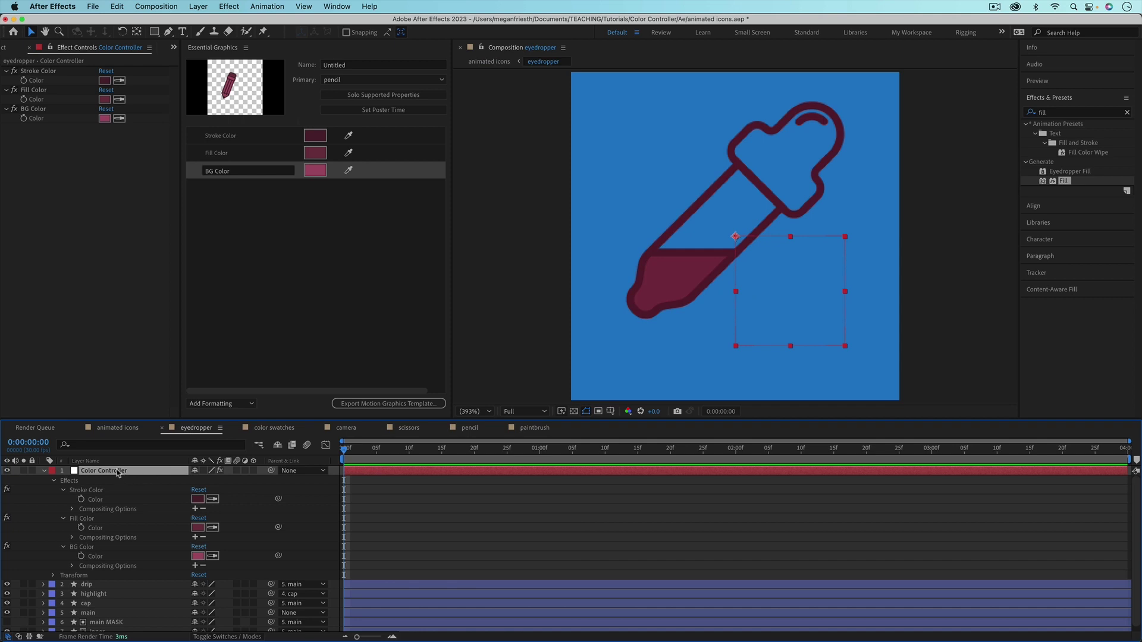
pyautogui.press('super+c')
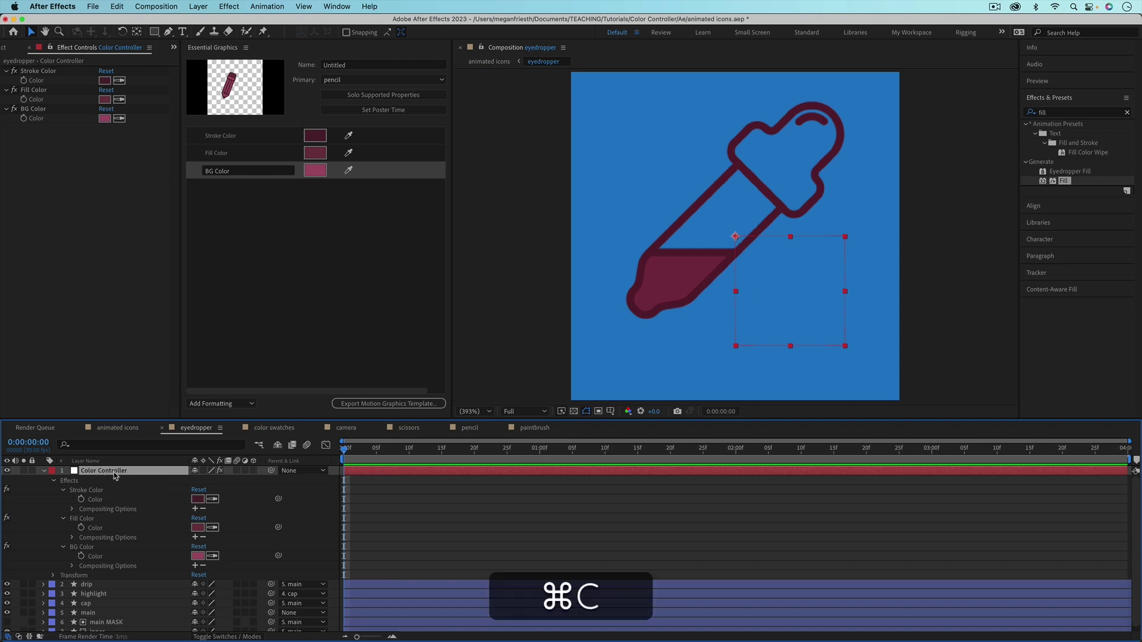
pyautogui.click(118, 428)
pyautogui.press('super+v')
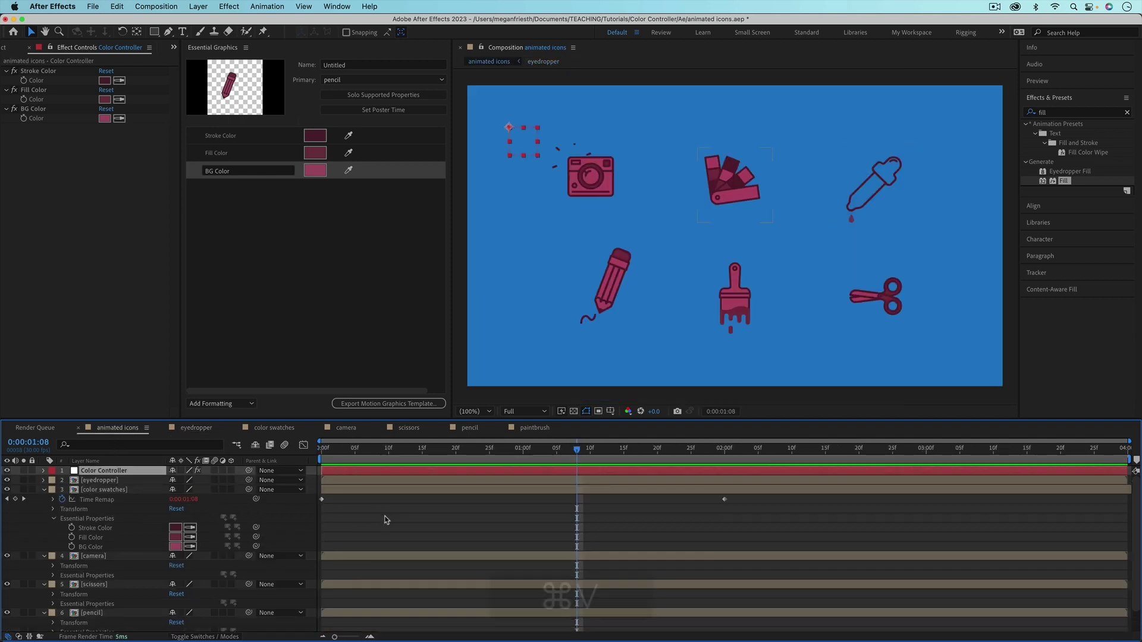
pyautogui.click(387, 521)
# Close Essential Graphics and expand the pasted Color Controller's Stroke Color, Fill Color and BG Color effects
pyautogui.click(44, 471)
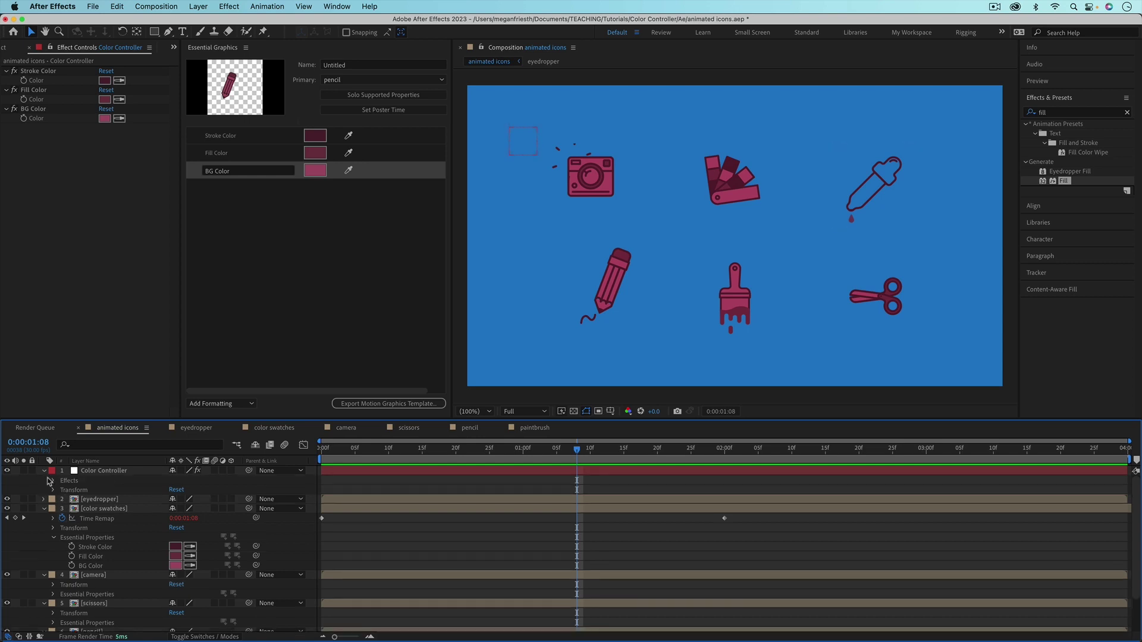
pyautogui.click(53, 481)
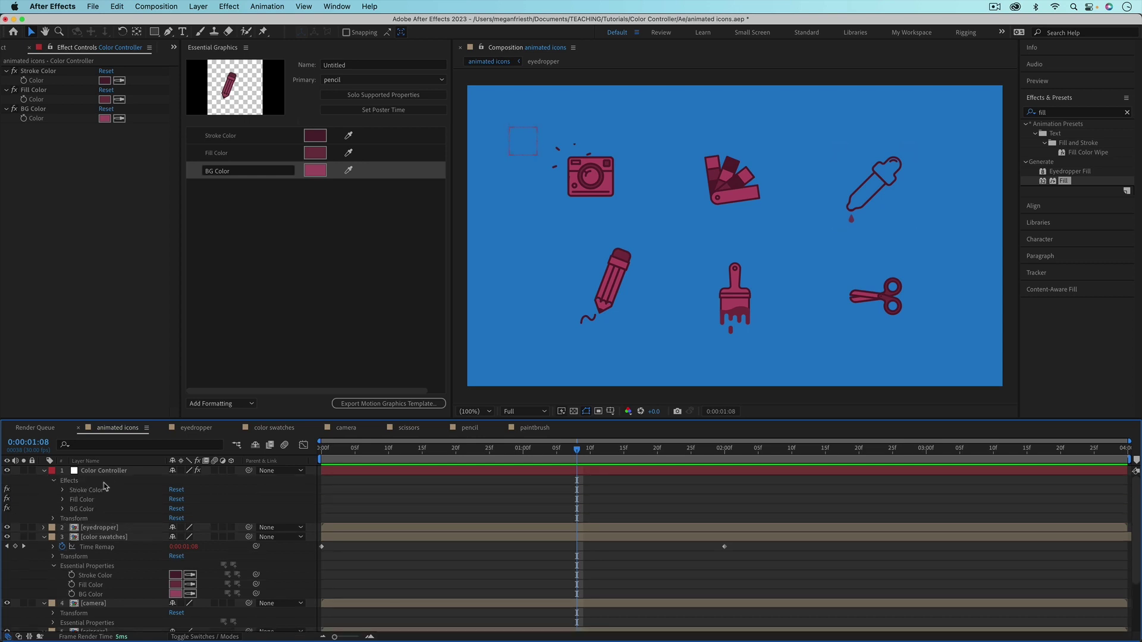
pyautogui.click(246, 47)
pyautogui.click(256, 60)
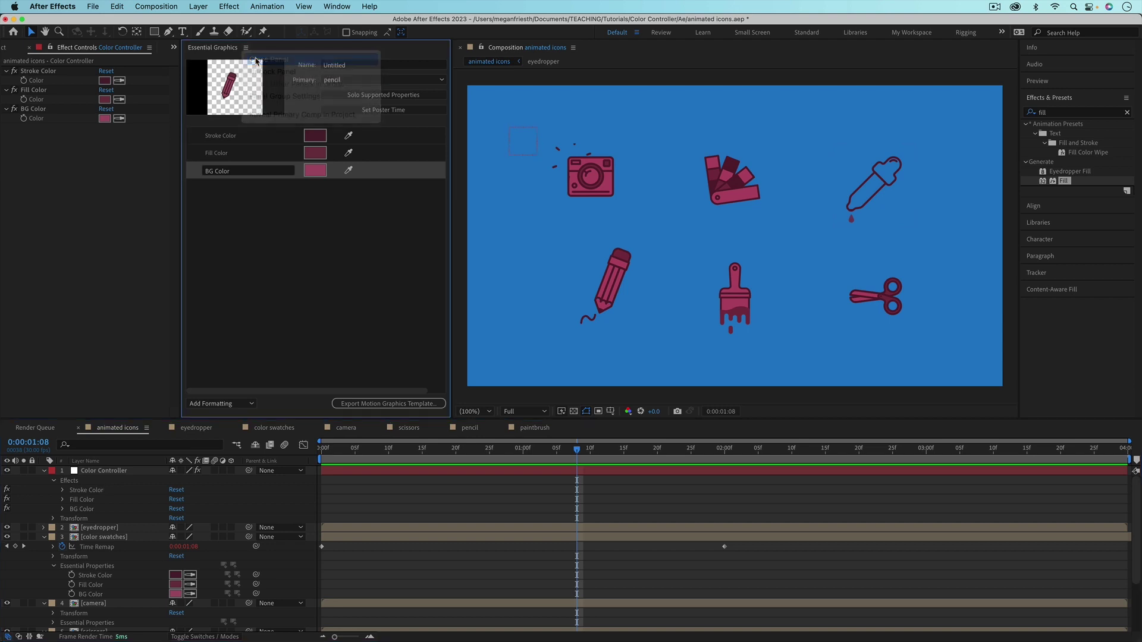
pyautogui.click(62, 491)
pyautogui.click(63, 519)
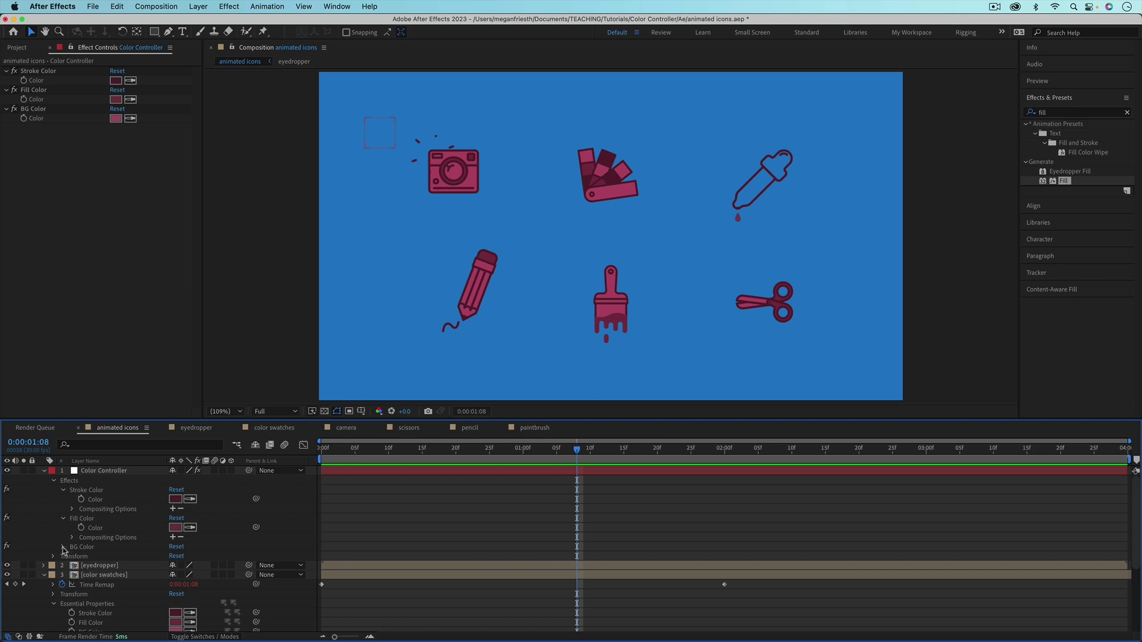
pyautogui.click(64, 547)
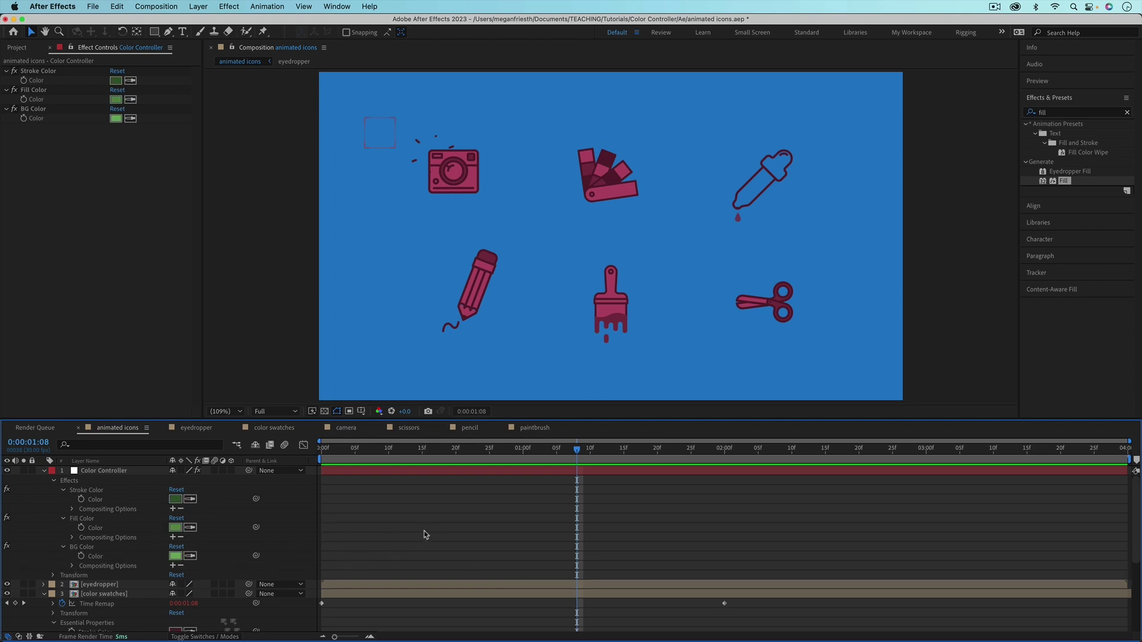
# Rename the null layer in the animated icons composition as Master Color Controller
pyautogui.click(96, 472)
pyautogui.press('Return')
pyautogui.press('Left')
pyautogui.write('Master')
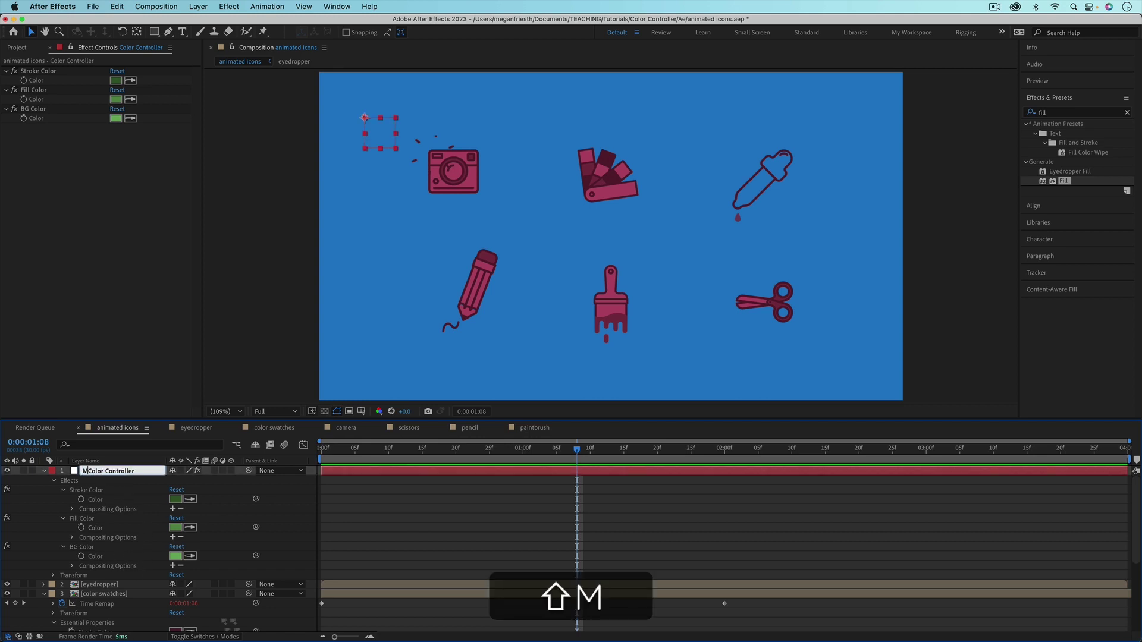
pyautogui.press('Return')
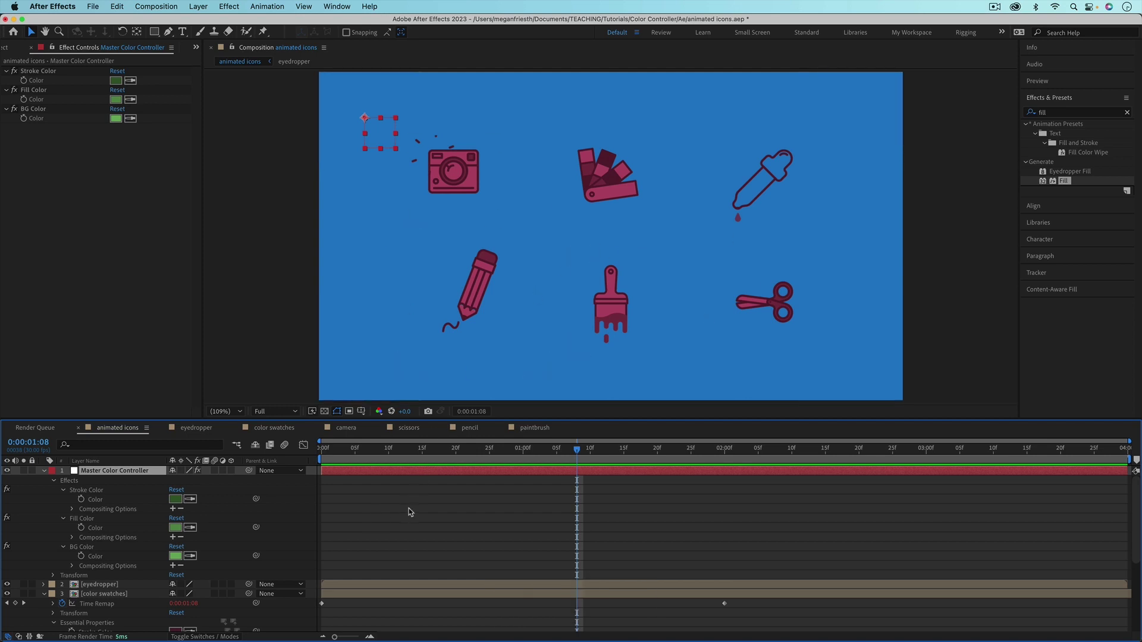
# Link the eyedropper layer's Stroke Color, Fill Color and BG Color Essential Properties to the Master Color Controller's matching colors
pyautogui.click(43, 593)
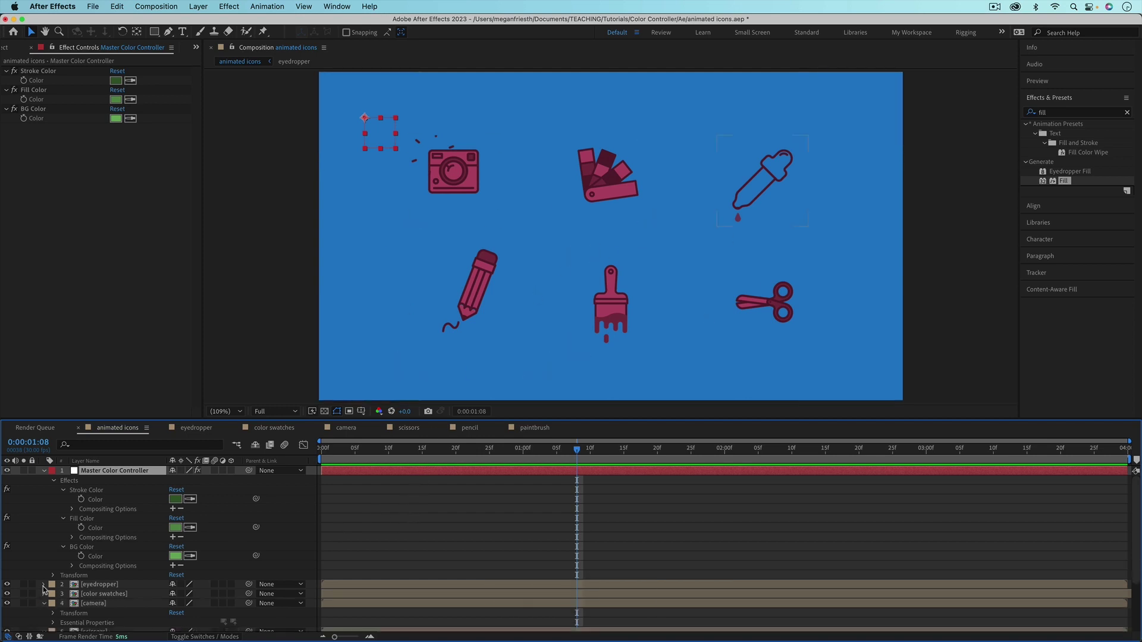
pyautogui.click(44, 584)
pyautogui.click(53, 604)
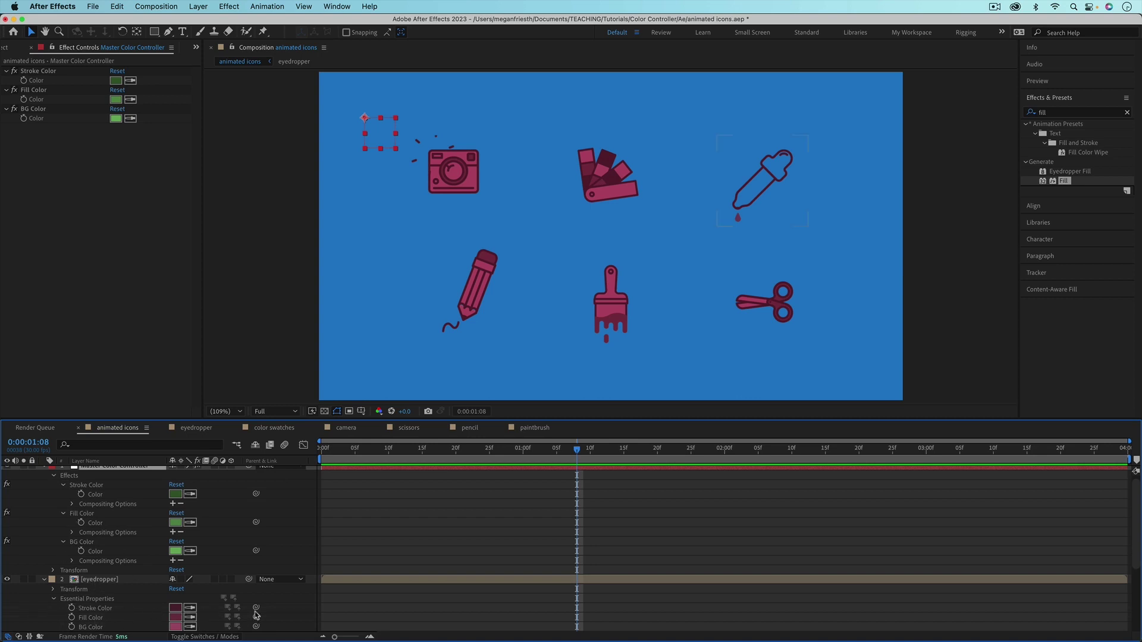
pyautogui.moveTo(256, 608)
pyautogui.mouseDown()
pyautogui.moveTo(169, 512)
pyautogui.moveTo(174, 494)
pyautogui.mouseUp()
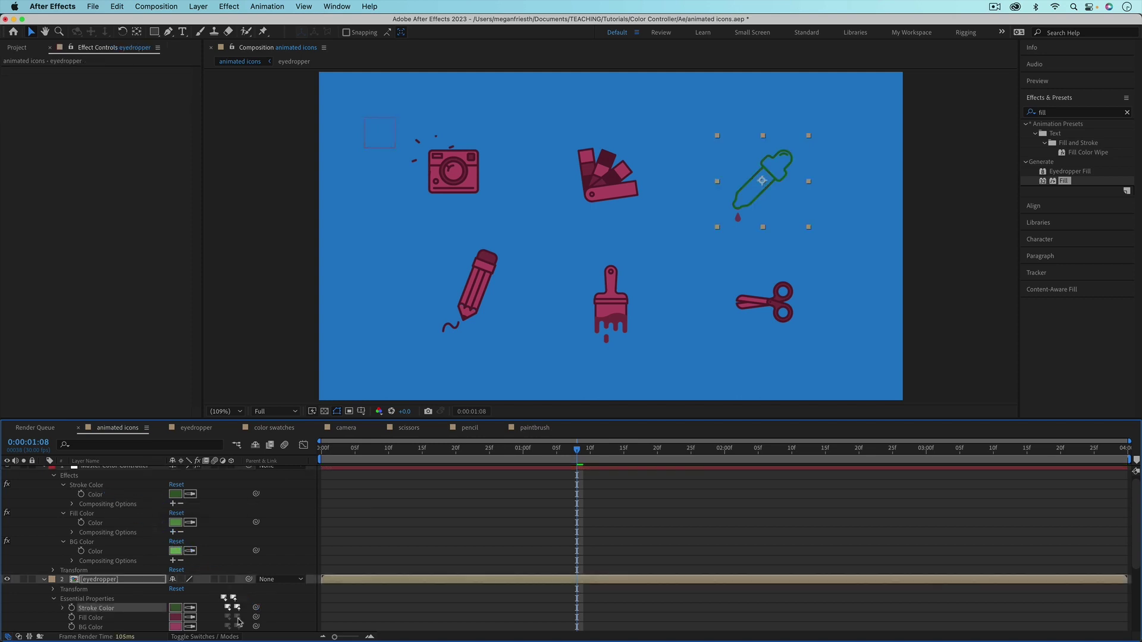
pyautogui.moveTo(256, 620); pyautogui.dragTo(256, 621)
pyautogui.moveTo(116, 534); pyautogui.dragTo(104, 523)
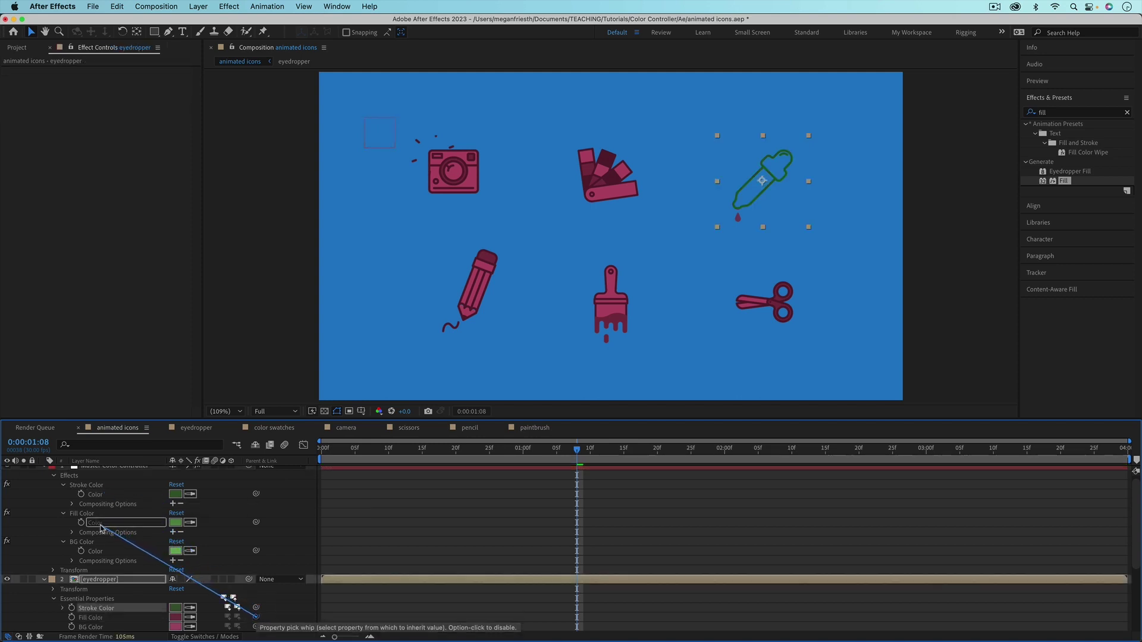
pyautogui.moveTo(255, 626); pyautogui.dragTo(96, 553)
# Maximize the timeline and link the color swatches and camera layers' color Essential Properties to the Master Color Controller's matching colors
pyautogui.scroll(-3, 147, 598)
pyautogui.press('`')
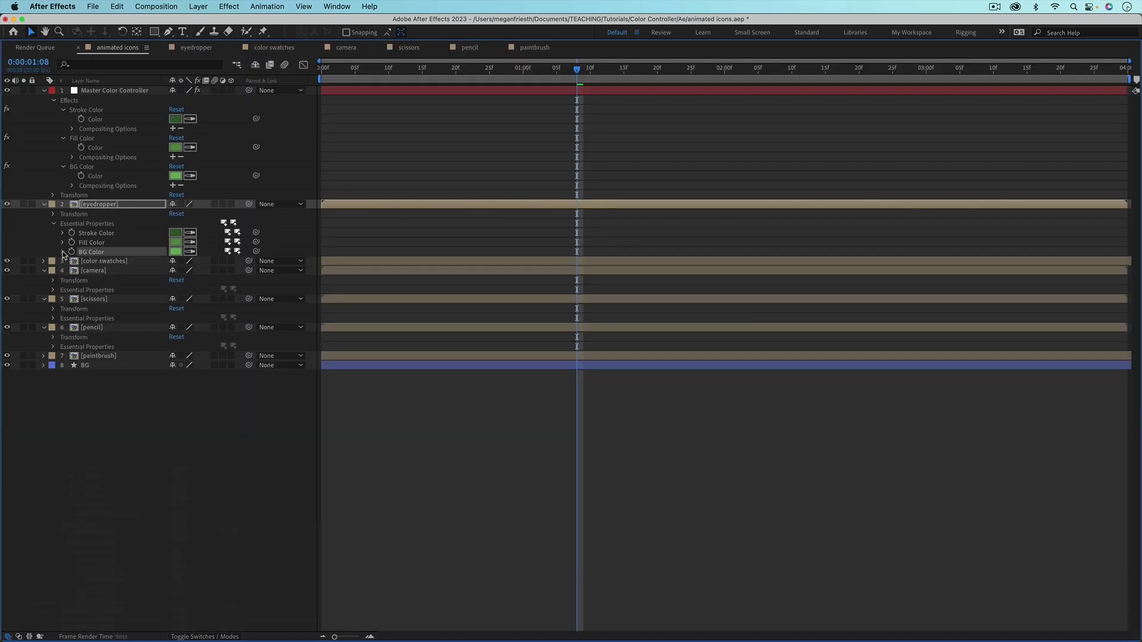
pyautogui.click(44, 204)
pyautogui.click(53, 243)
pyautogui.click(44, 223)
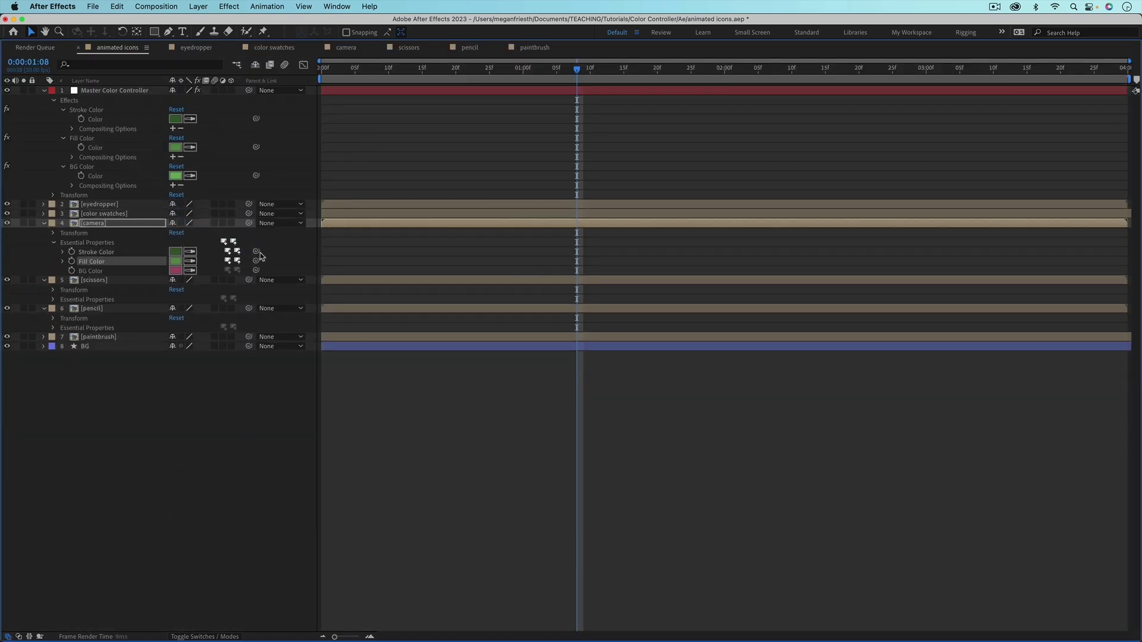
# Link the scissors, pencil and paintbrush layers' color Essential Properties to the Master Color Controller, collapse the layers and restore the workspace
pyautogui.click(44, 232)
pyautogui.click(53, 262)
pyautogui.moveTo(256, 289)
pyautogui.mouseDown()
pyautogui.moveTo(102, 158)
pyautogui.moveTo(95, 176)
pyautogui.moveTo(76, 115)
pyautogui.moveTo(104, 180)
pyautogui.mouseUp()
pyautogui.click(44, 242)
pyautogui.click(44, 252)
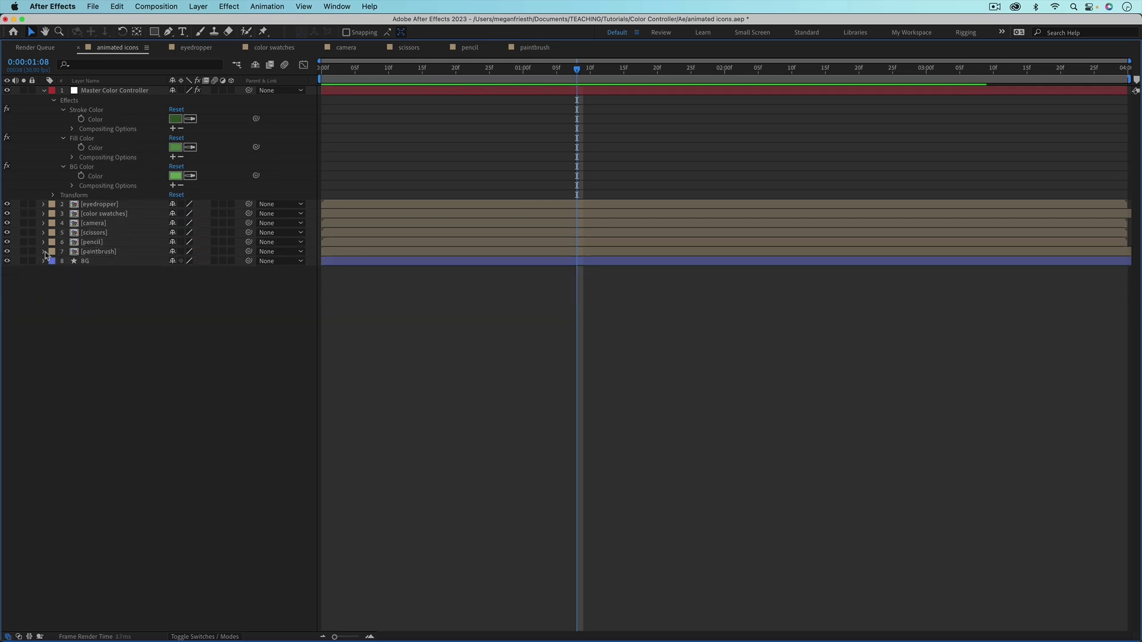
pyautogui.press('`')
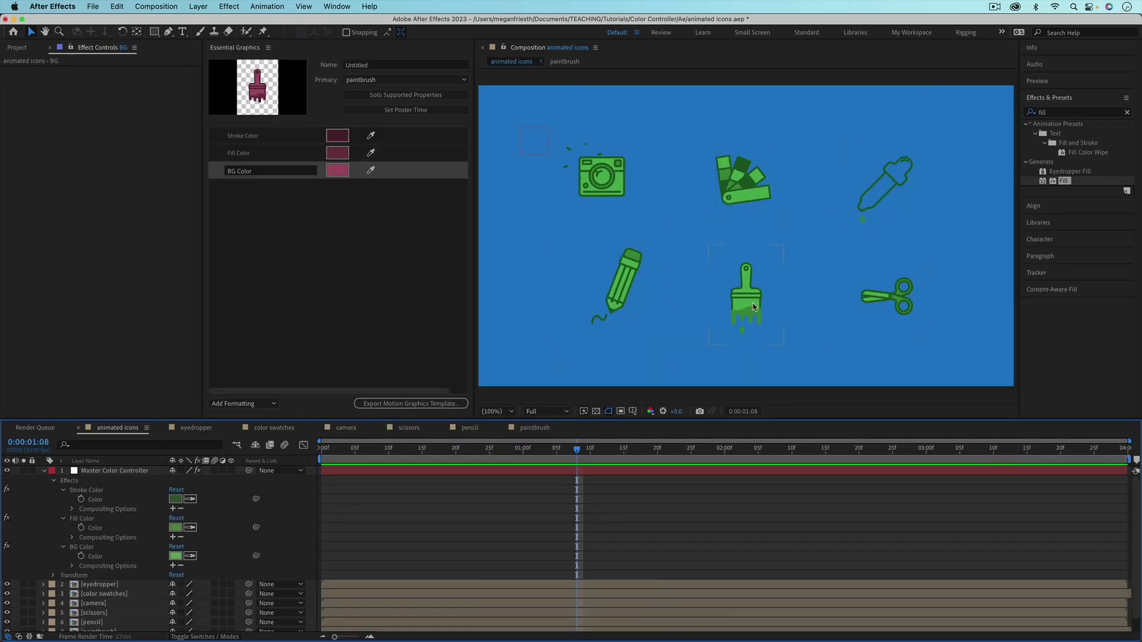
# Link the BG shape layer's Fill 1 color to the Master Color Controller's BG Color and collapse the open layers
pyautogui.scroll(-1, 124, 557)
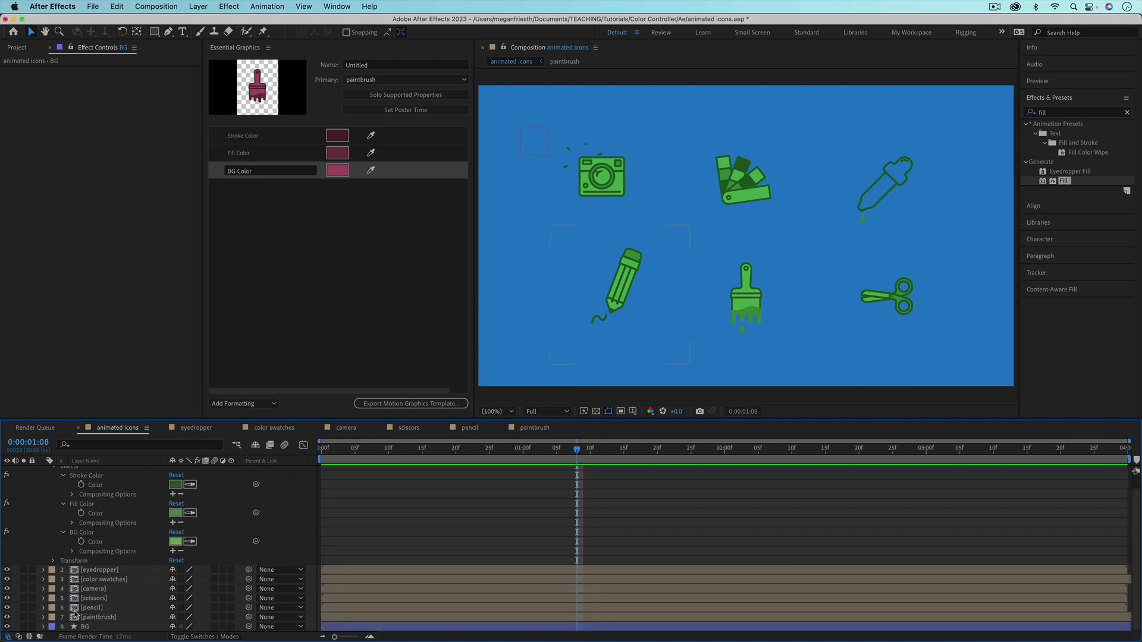
pyautogui.click(87, 627)
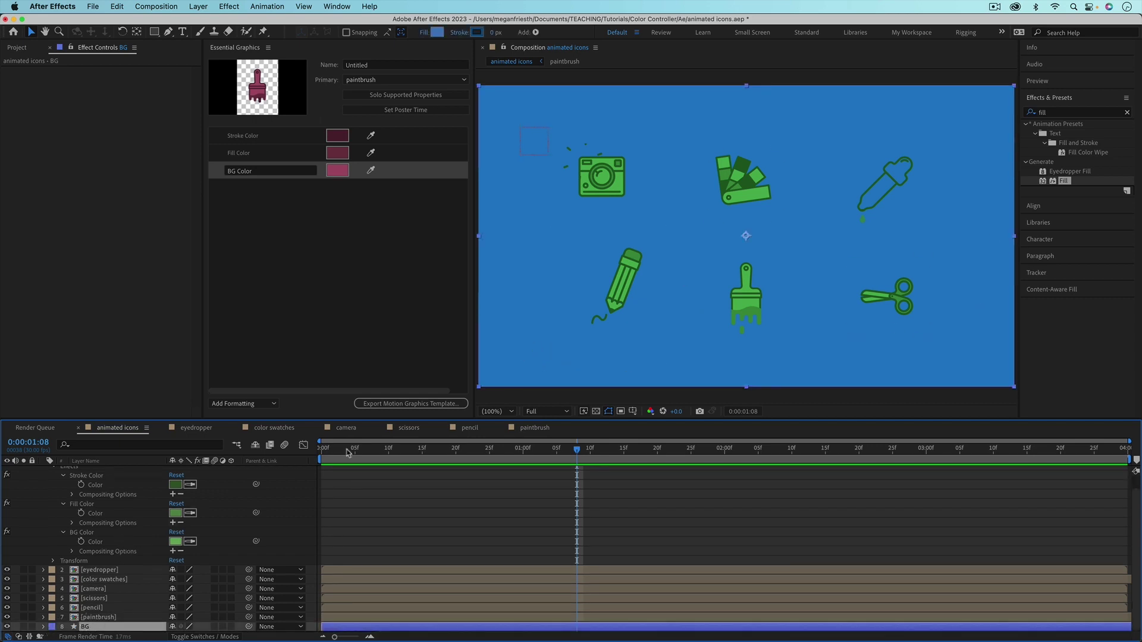
pyautogui.click(43, 628)
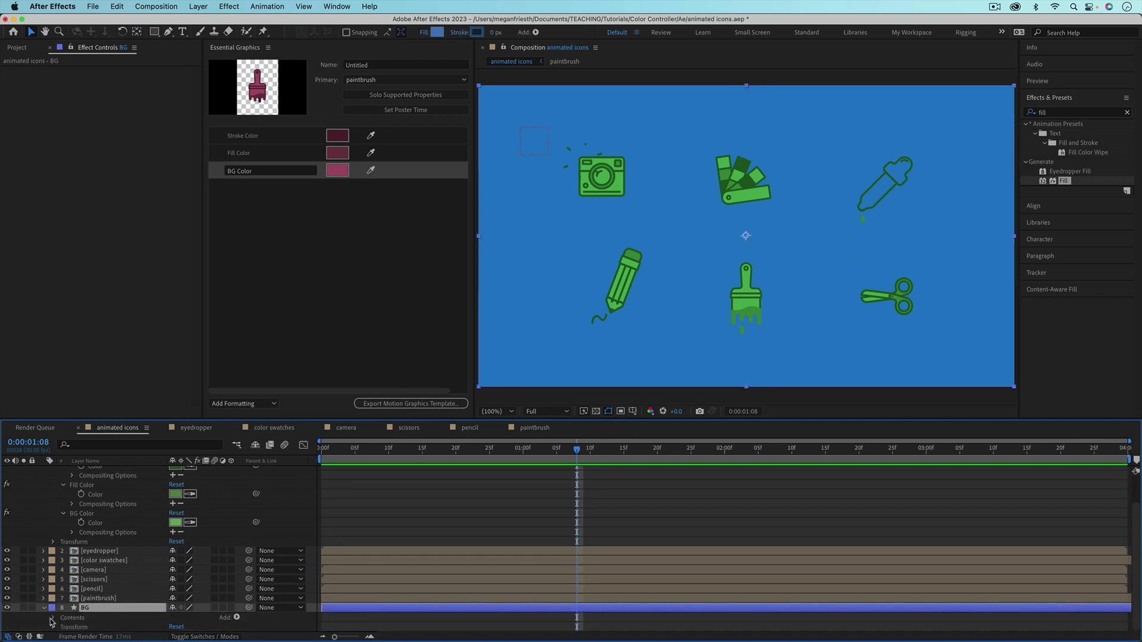
pyautogui.click(53, 619)
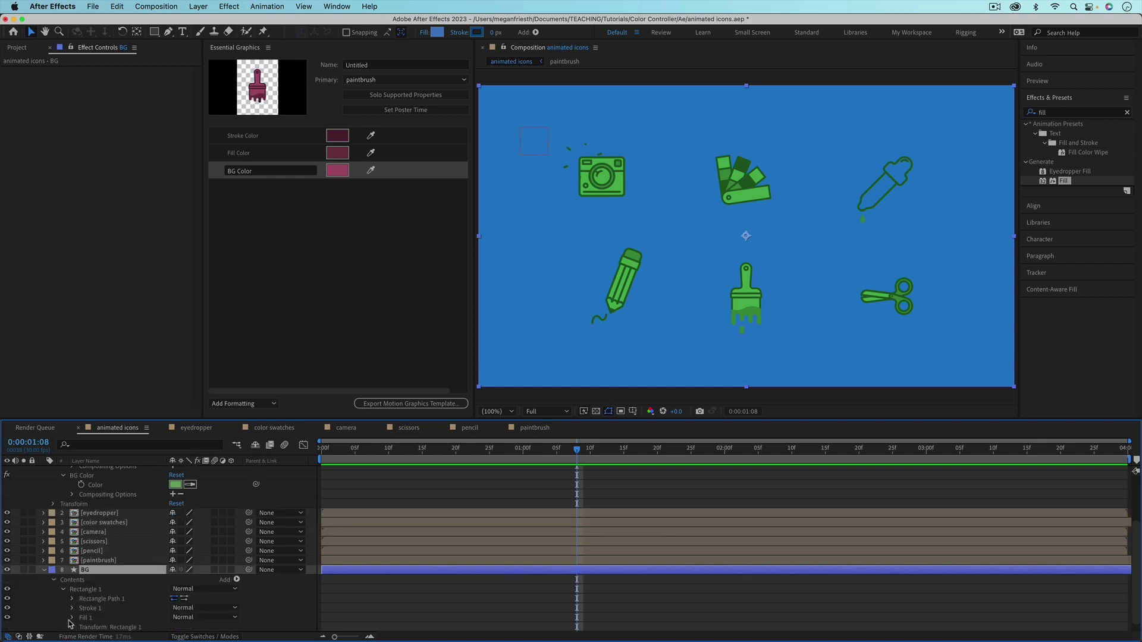
pyautogui.click(71, 618)
pyautogui.moveTo(257, 620); pyautogui.dragTo(95, 557)
pyautogui.press('u')
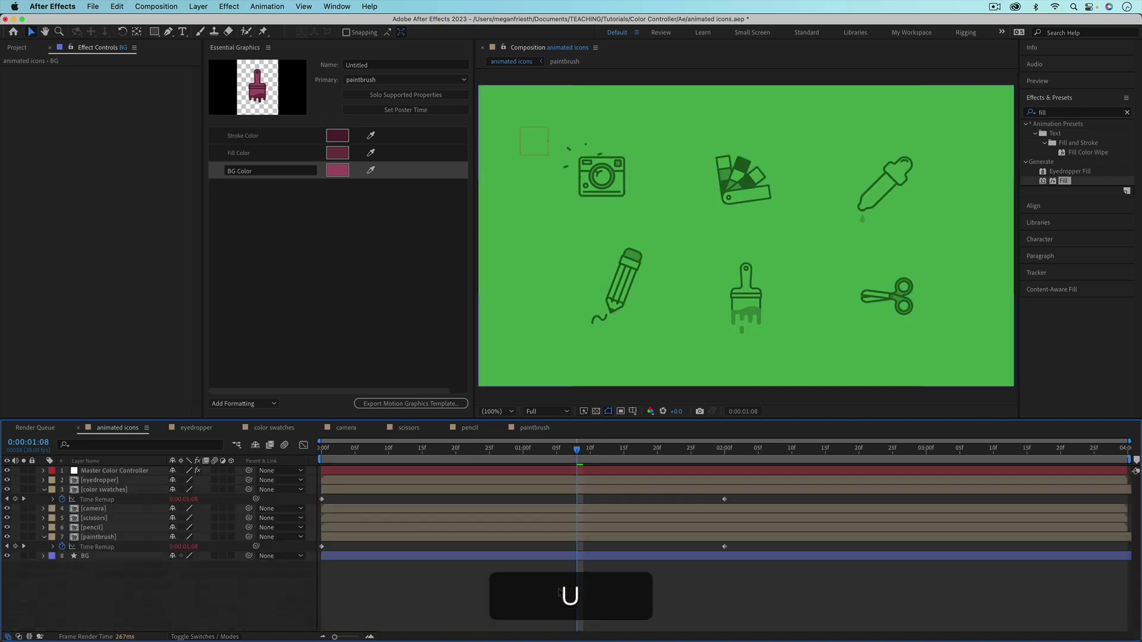
pyautogui.press('u')
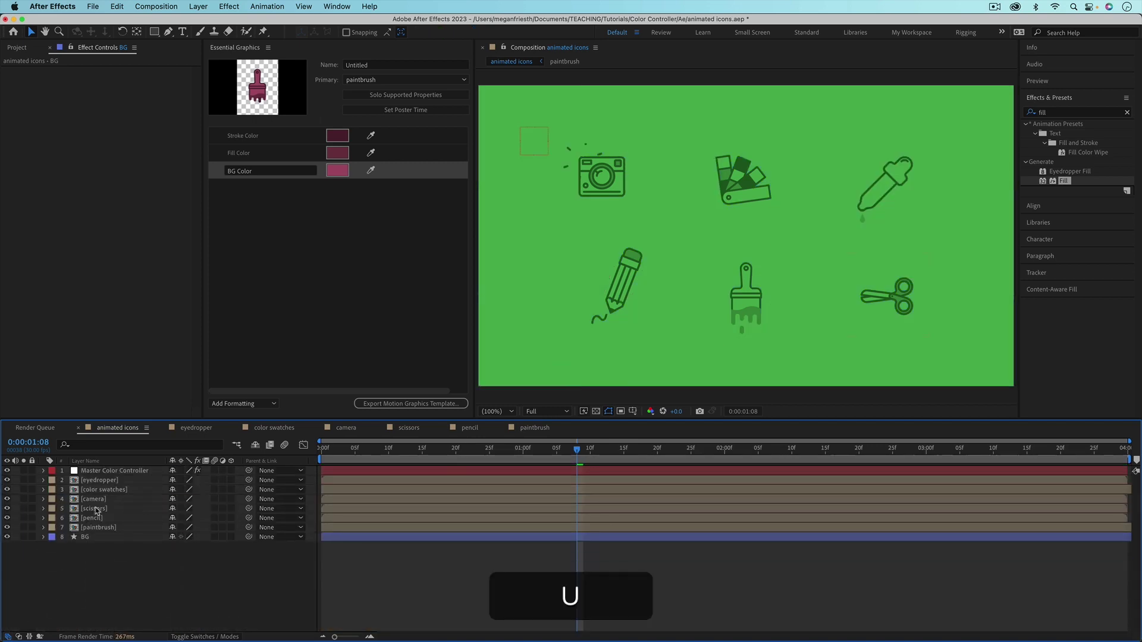
# Set the Master Color Controller's Stroke Color to dark blue 282D5C
pyautogui.click(44, 470)
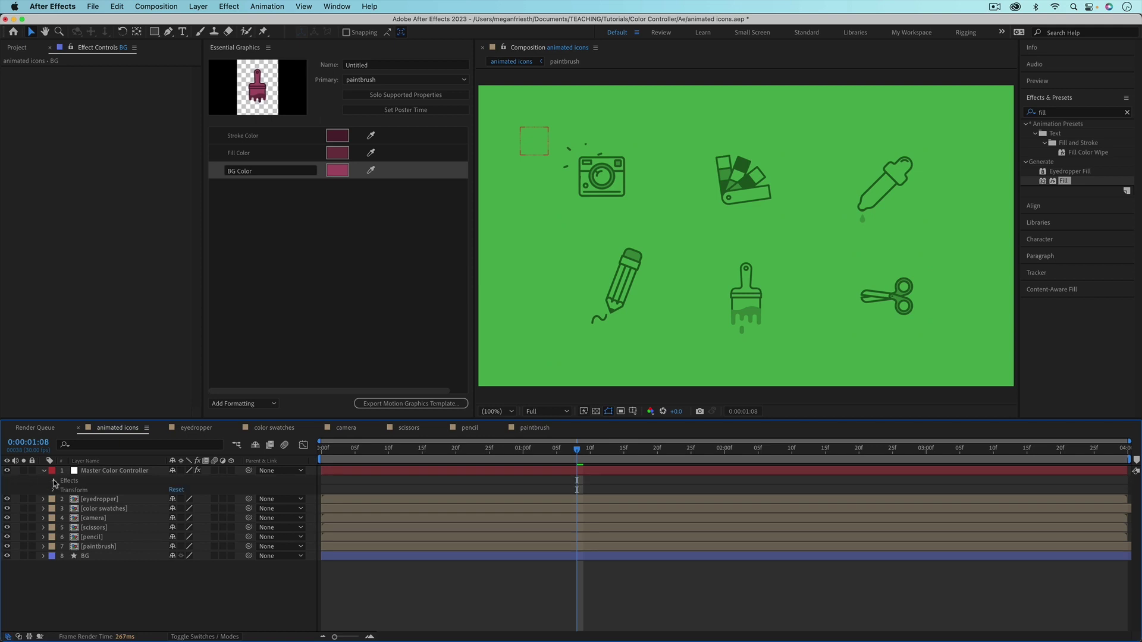
pyautogui.click(53, 480)
pyautogui.click(63, 490)
pyautogui.click(175, 499)
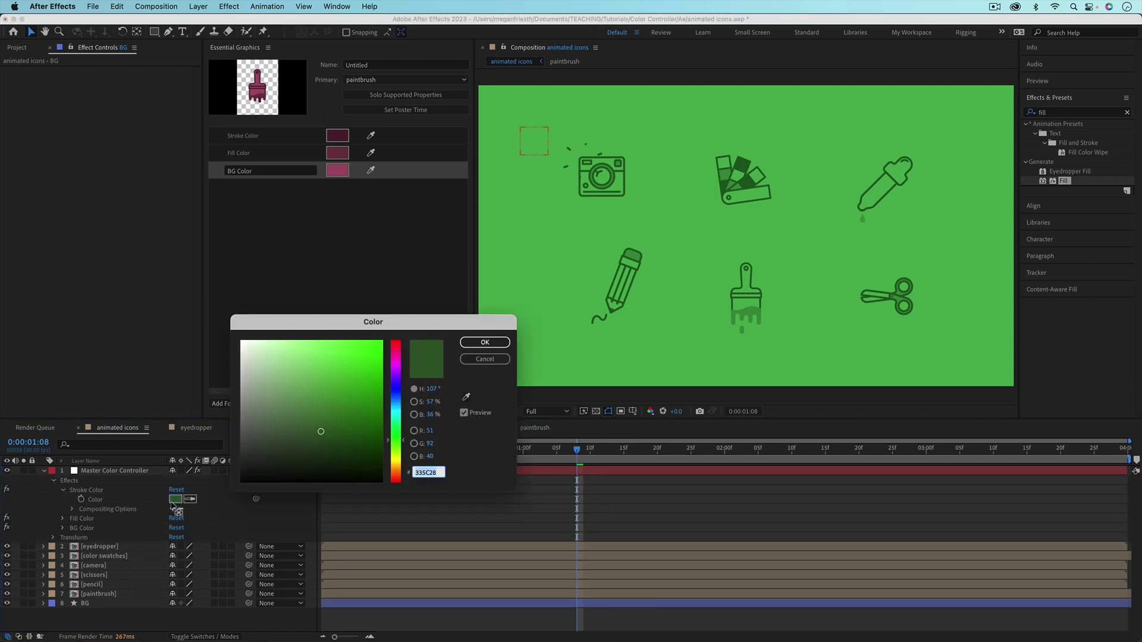
pyautogui.click(399, 390)
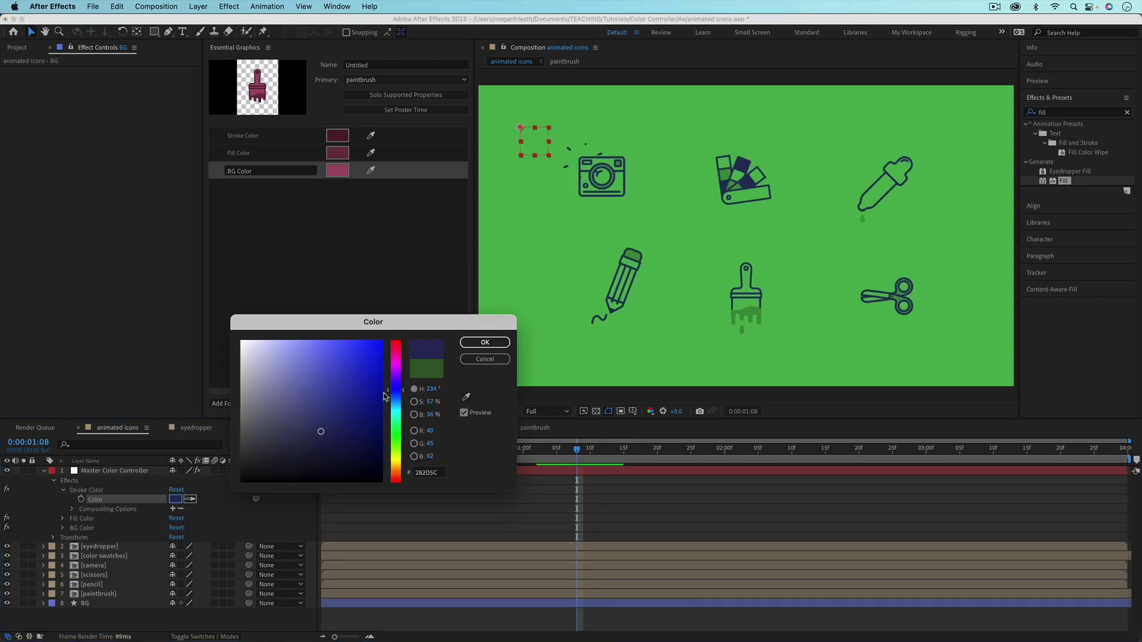
pyautogui.press('Return')
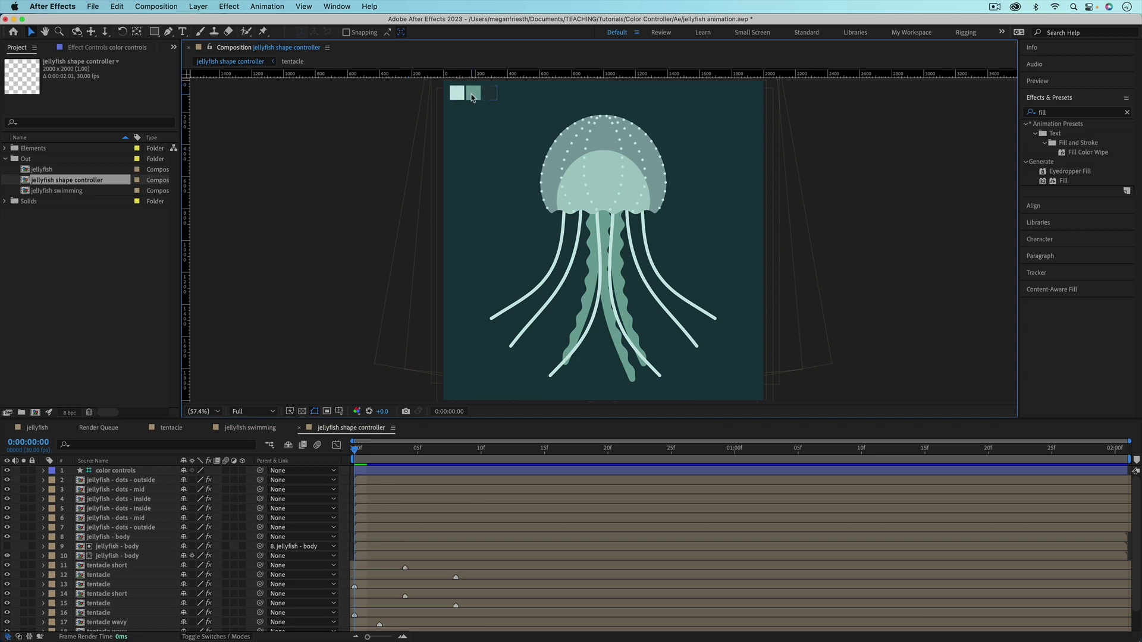
# Examine the Guide Layer setting of the color controls shape layer in the jellyfish shape controller composition
pyautogui.click(453, 95)
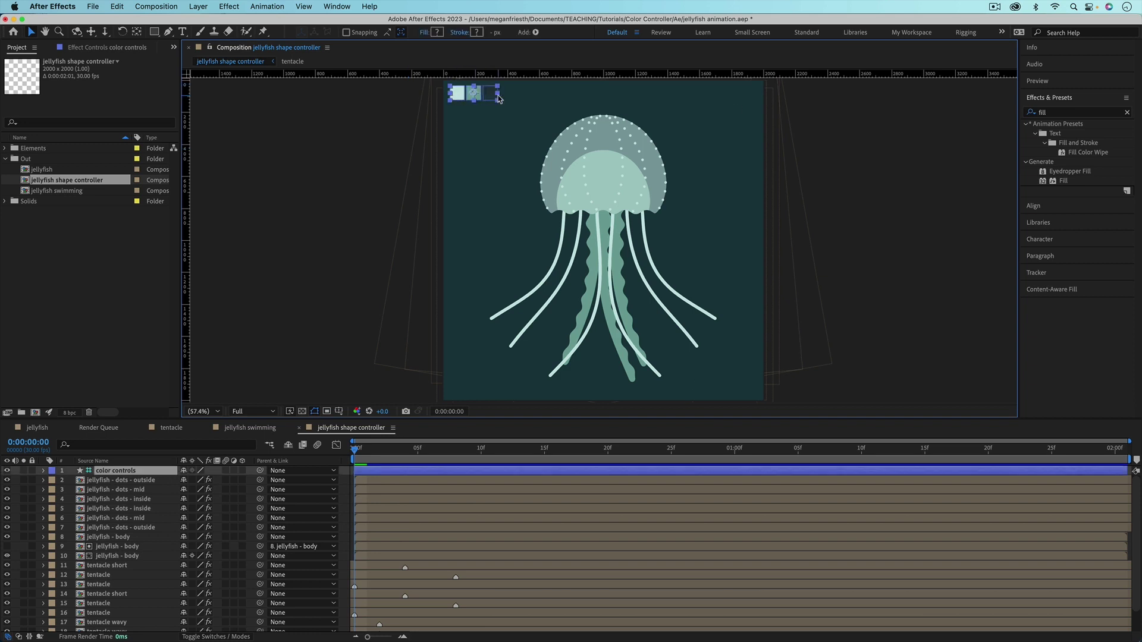
pyautogui.rightClick(101, 472)
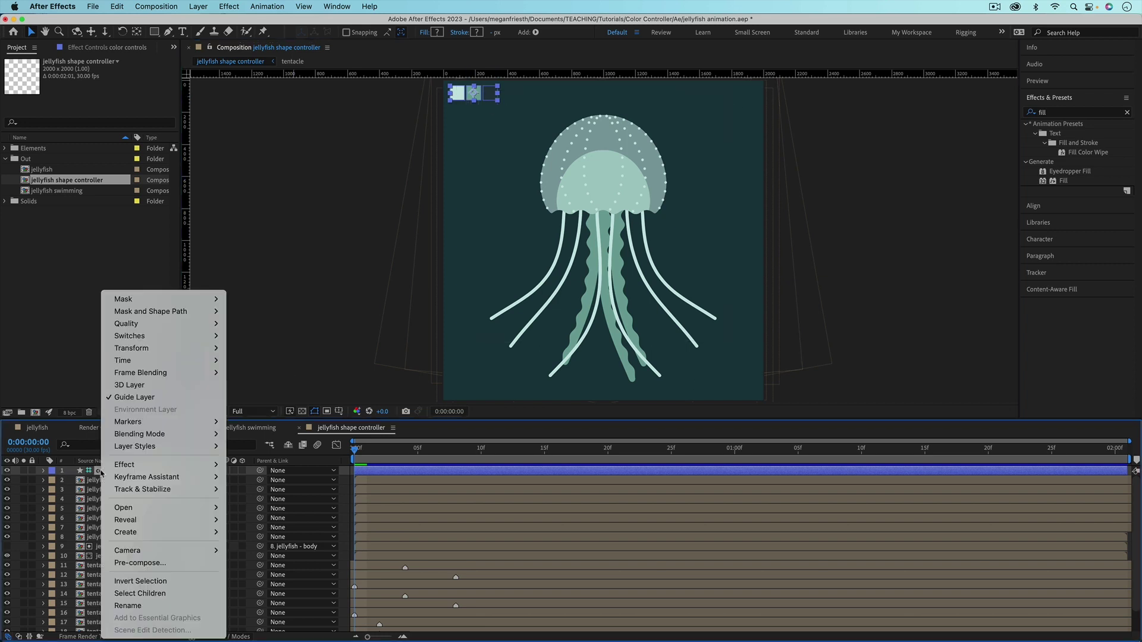
pyautogui.click(145, 400)
# Try placing the jellyfish shape controller composition in jellyfish swimming, center it, and return to the jellyfish shape controller
pyautogui.doubleClick(58, 190)
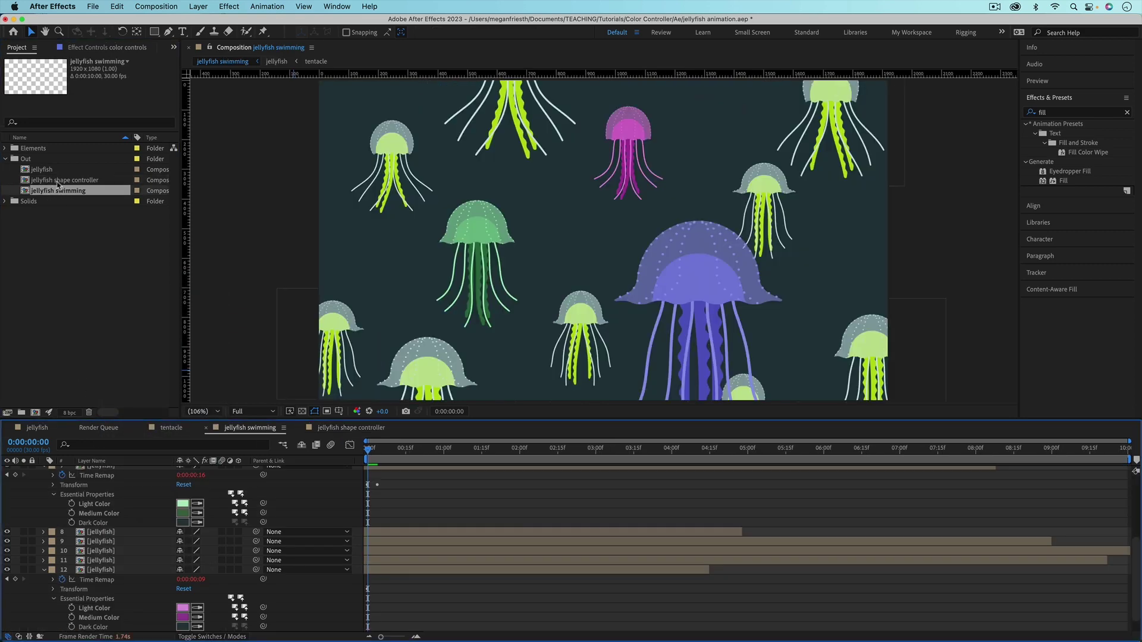
pyautogui.moveTo(58, 184); pyautogui.dragTo(412, 252)
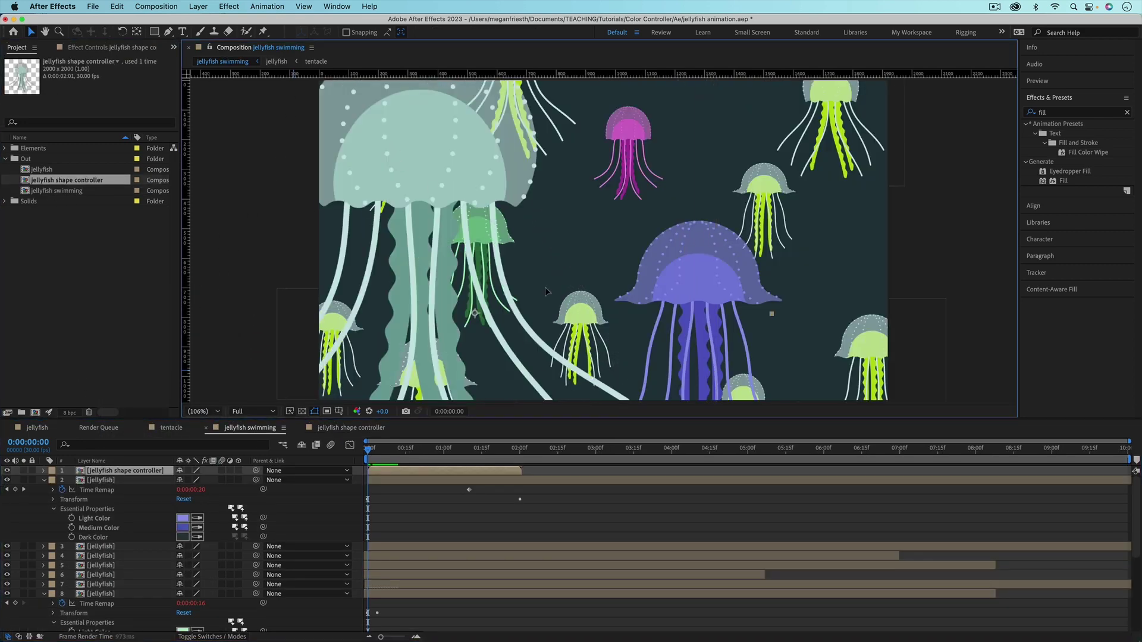
pyautogui.press('super+Home')
pyautogui.doubleClick(493, 211)
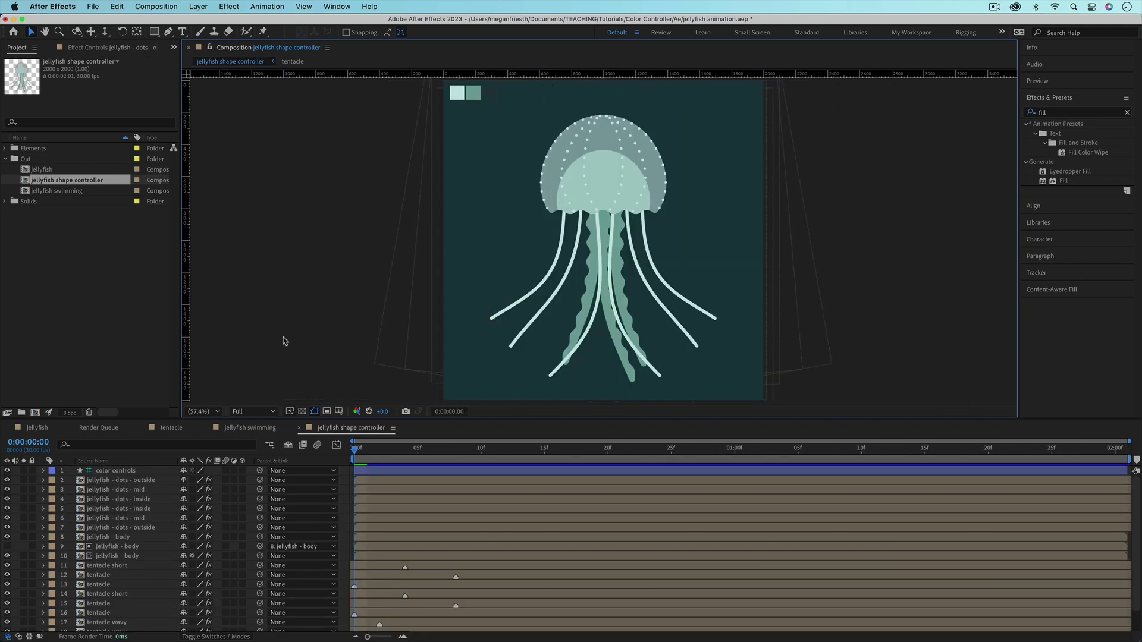
# Filter the timeline by "colo" to reveal the color controls layer's color properties
pyautogui.click(131, 472)
pyautogui.click(132, 446)
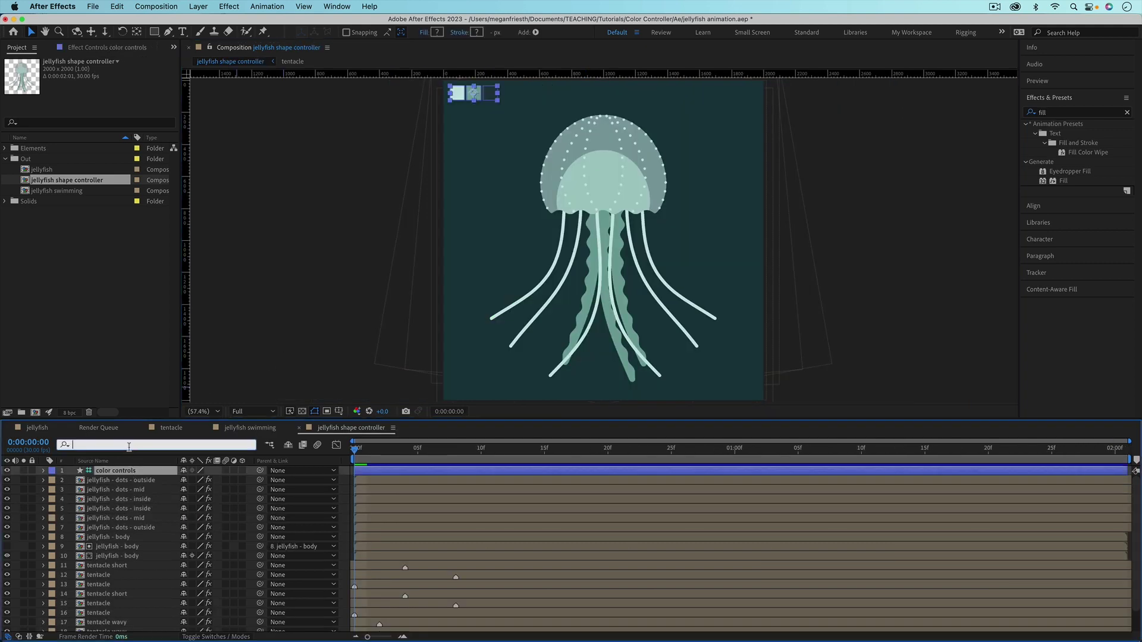
pyautogui.write('colo')
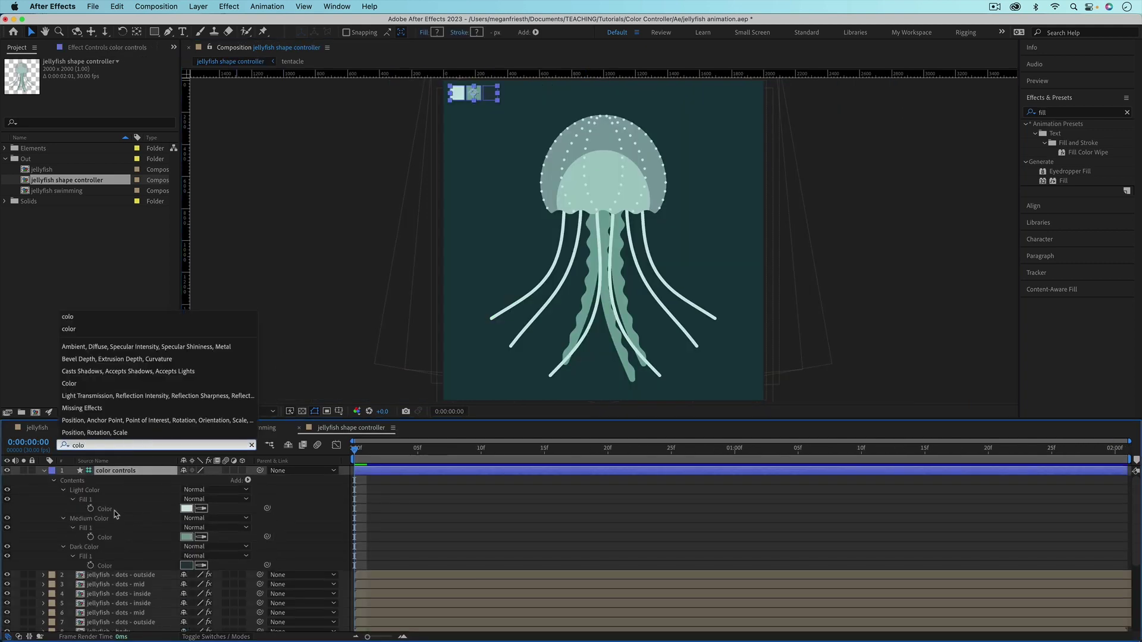
# Link the upper jellyfish - dots - outside layer's Fill effect color to the color controls layer's Light Color and collapse both layers
pyautogui.click(117, 575)
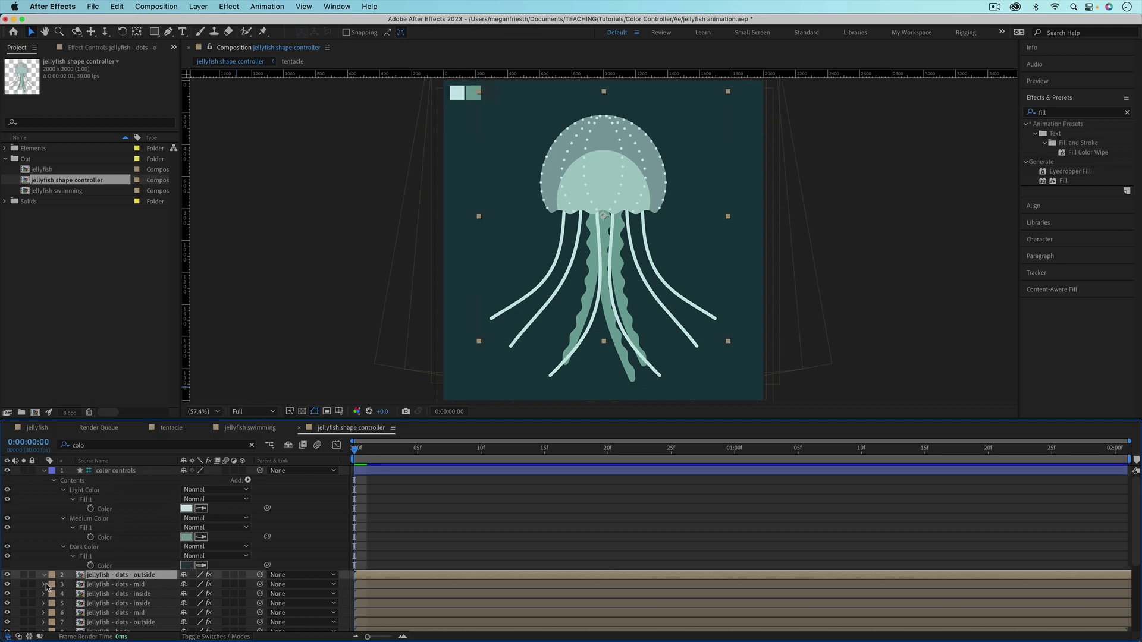
pyautogui.press('e')
pyautogui.click(61, 594)
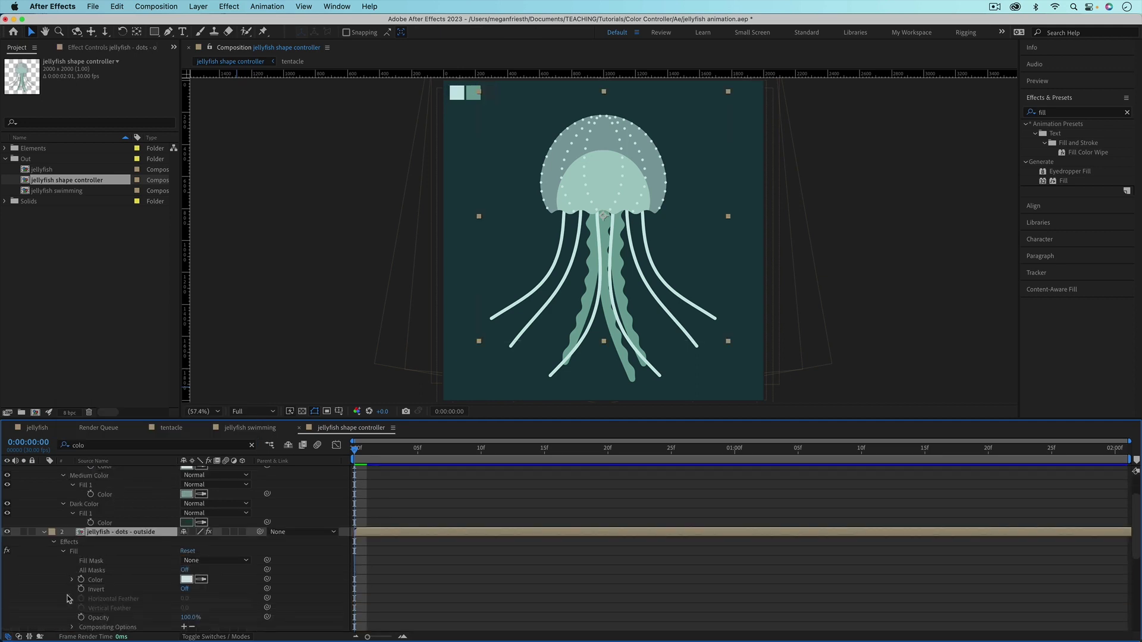
pyautogui.scroll(-1, 246, 578)
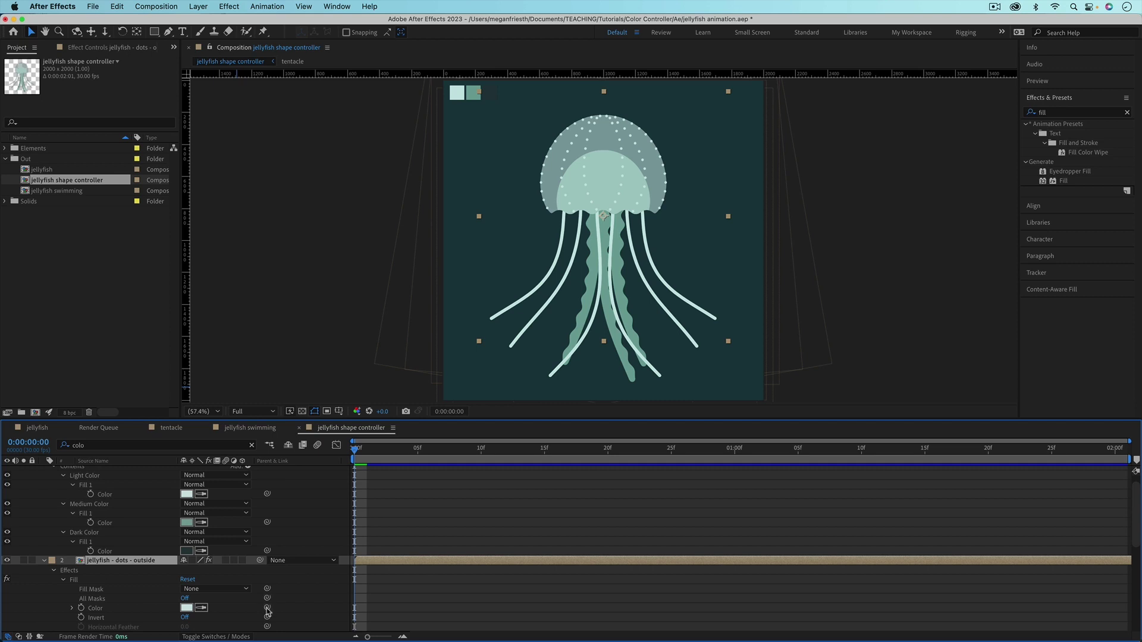
pyautogui.moveTo(266, 606); pyautogui.dragTo(109, 498)
pyautogui.click(44, 561)
pyautogui.scroll(1, 52, 550)
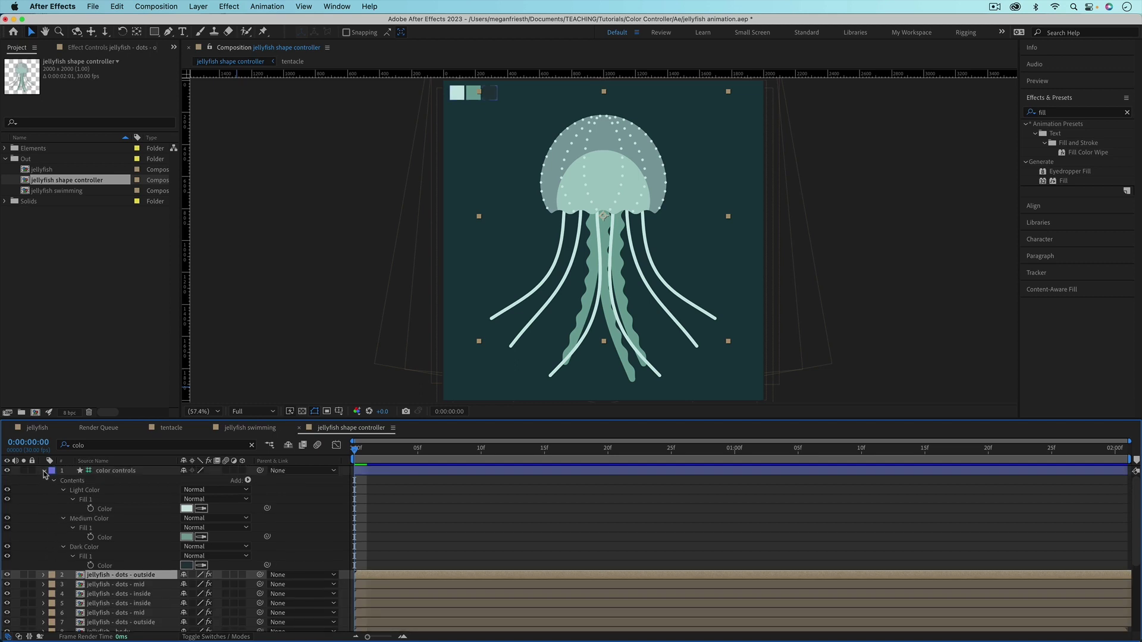
pyautogui.click(44, 471)
# Switch to My Workspace and recolor the color controls layer's Light Color square with Motion 4's olive green swatch
pyautogui.click(468, 97)
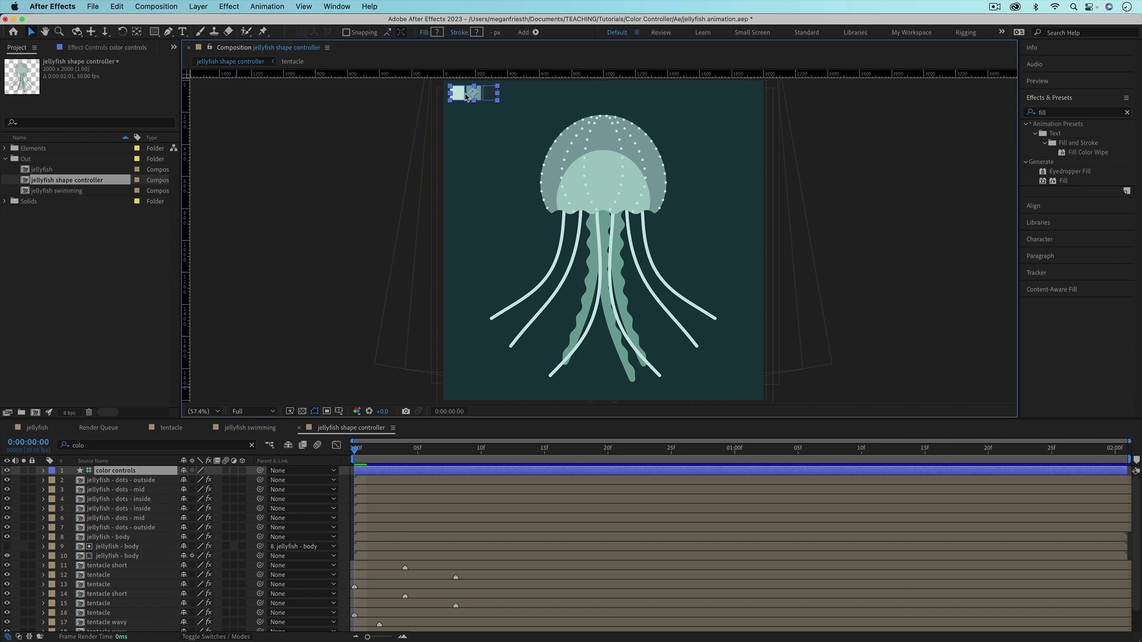
pyautogui.hotkey('shift', 'F12')
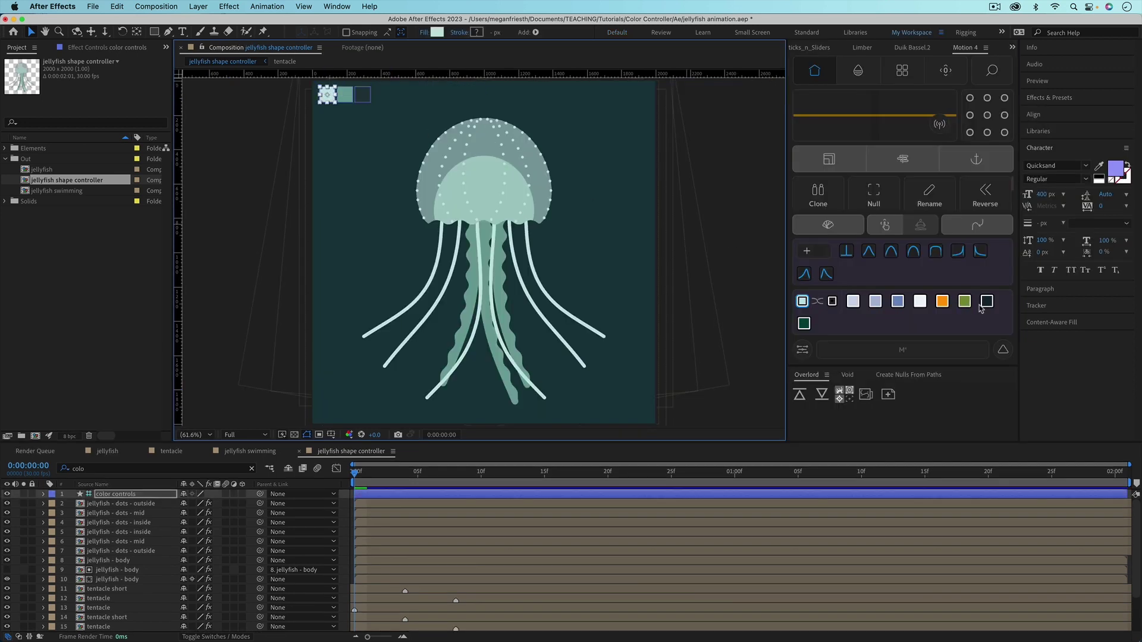
pyautogui.click(964, 301)
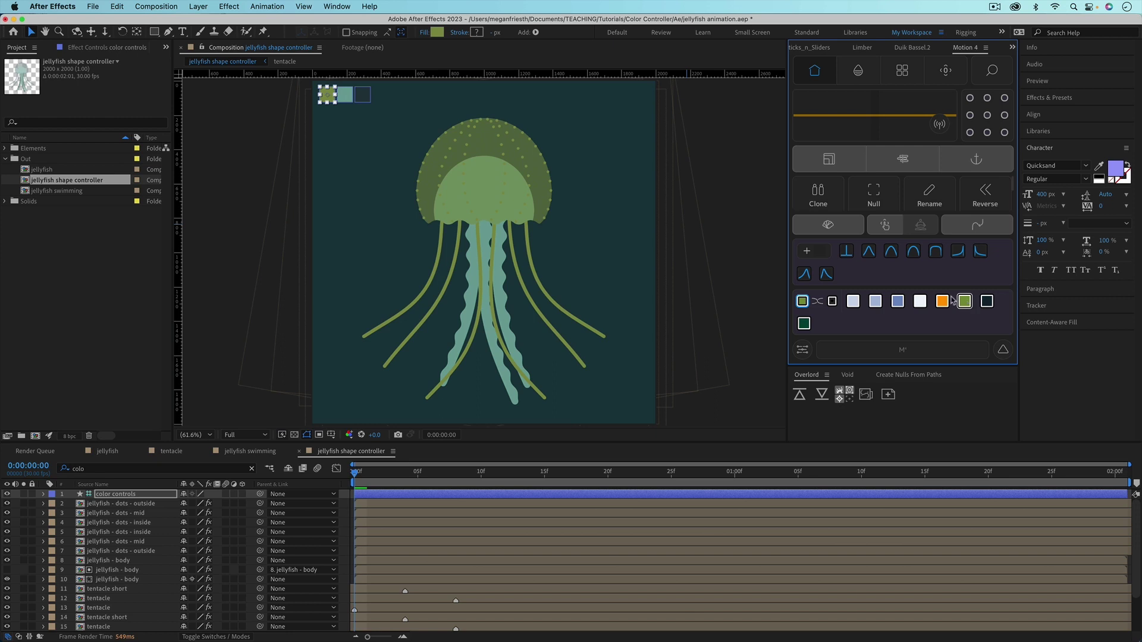
pyautogui.click(758, 247)
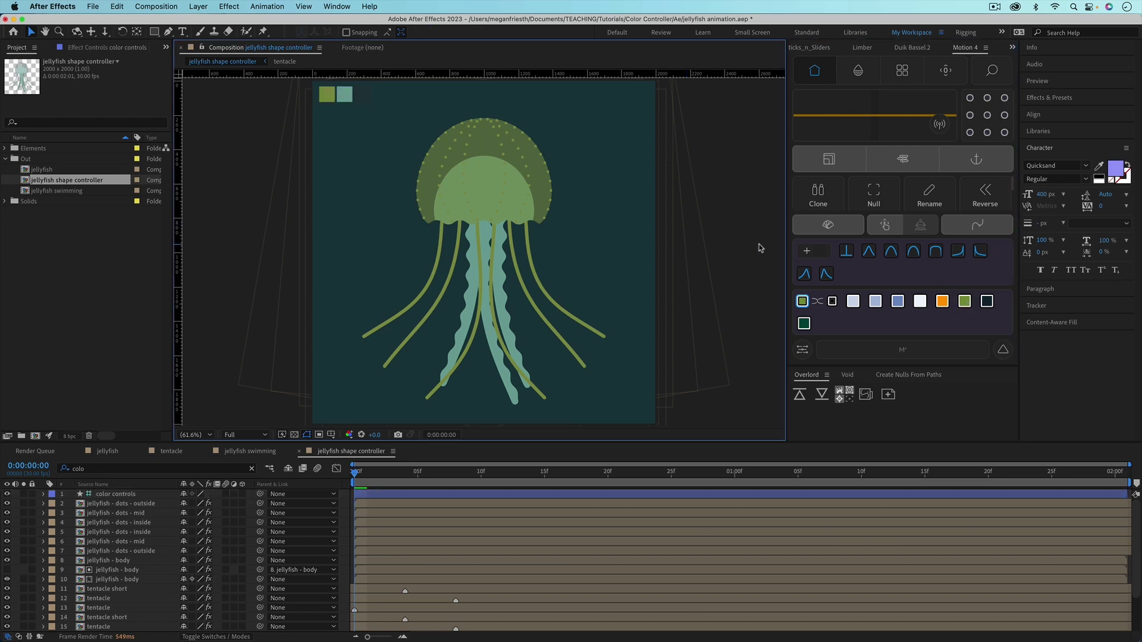